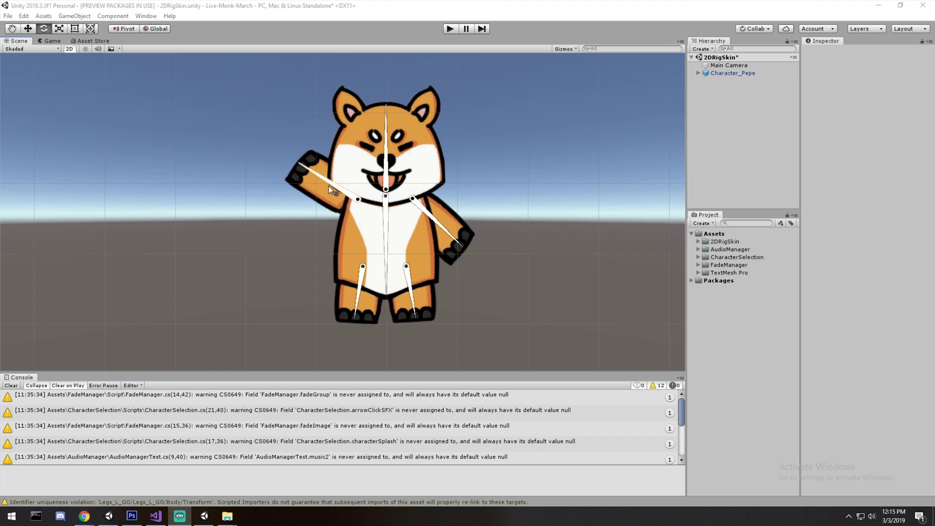
drag(329, 183, 314, 212)
key(ctrl+z)
key(ctrl+z)
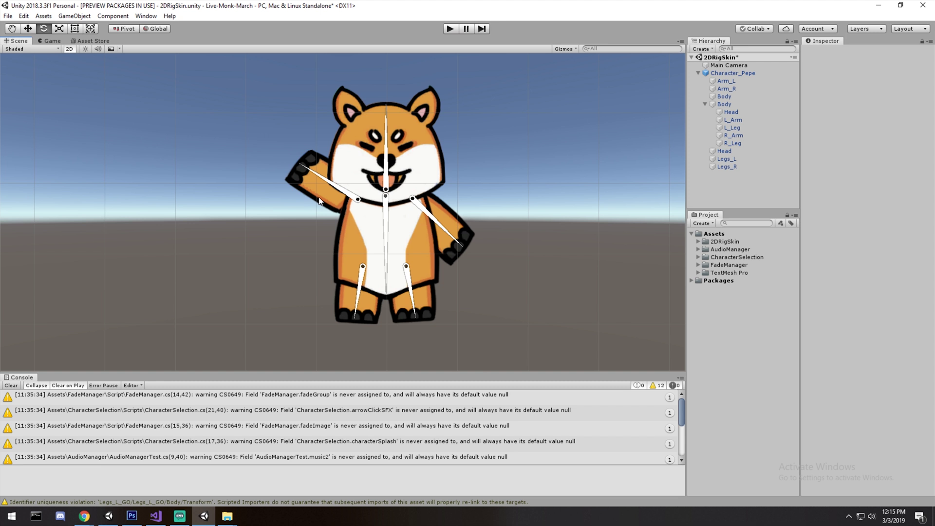
Step: Rotate the L_Arm and R_Arm bones so both arms point diagonally down beside the character's body
click(739, 73)
click(432, 218)
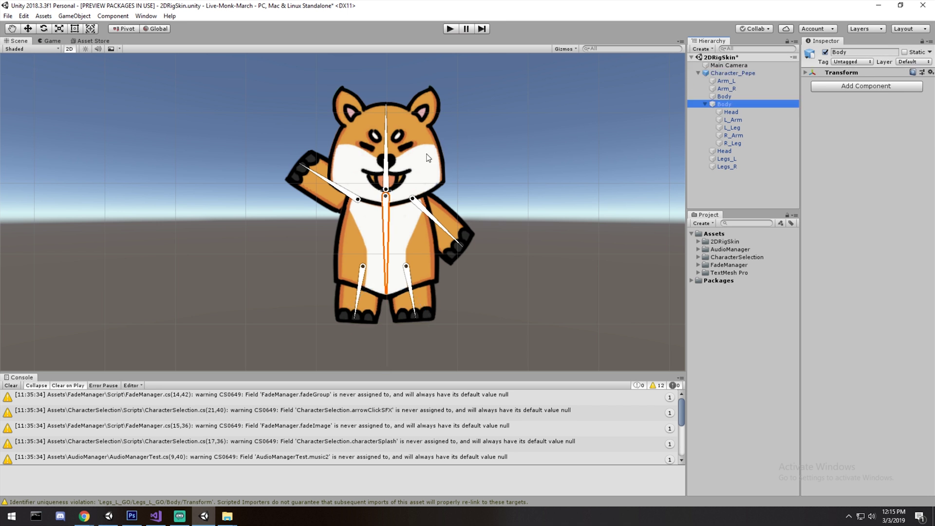
drag(439, 226, 483, 179)
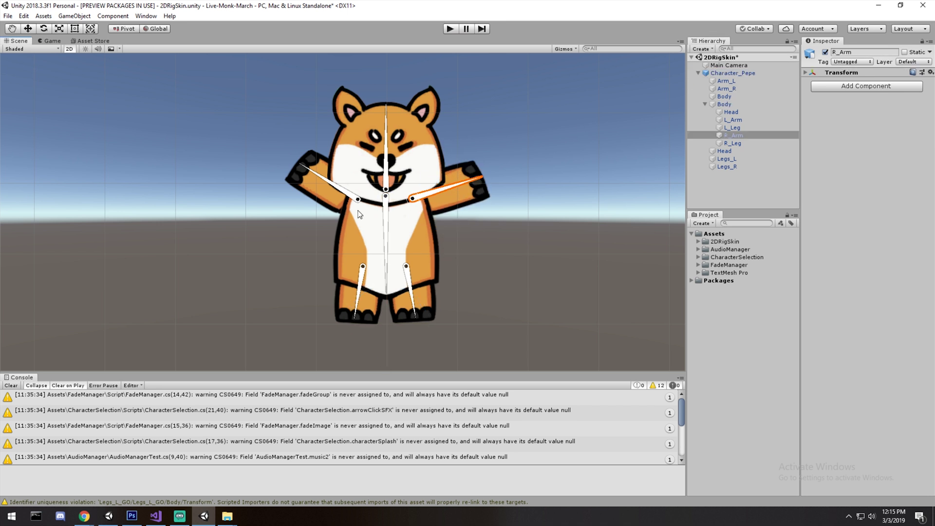
click(358, 201)
drag(323, 180, 317, 247)
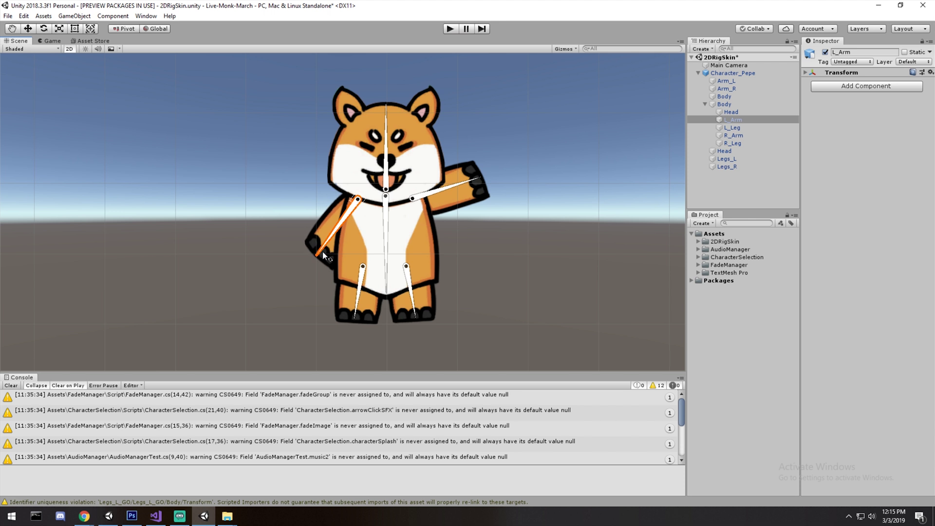
drag(460, 181, 461, 231)
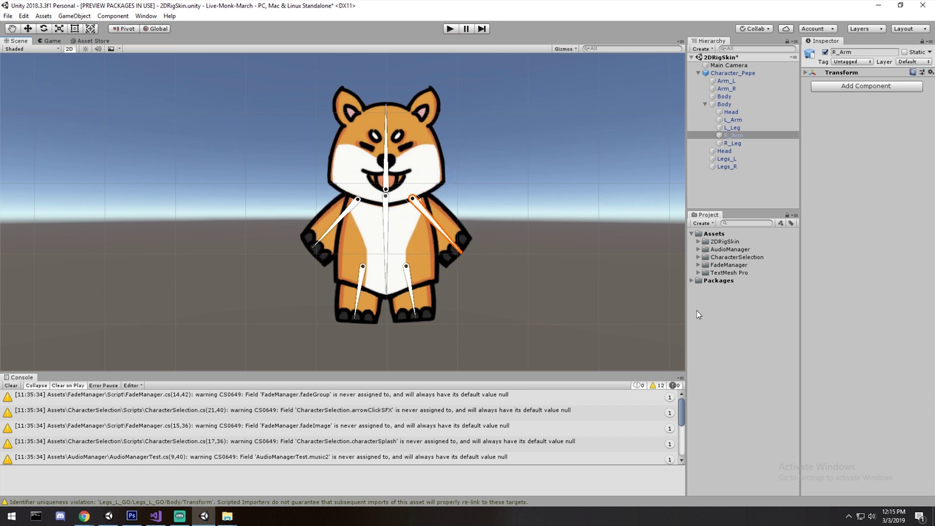
Step: Rename the 2DRigSkin assets folder to 2DCharacter
click(731, 241)
key(F2)
text(2D)
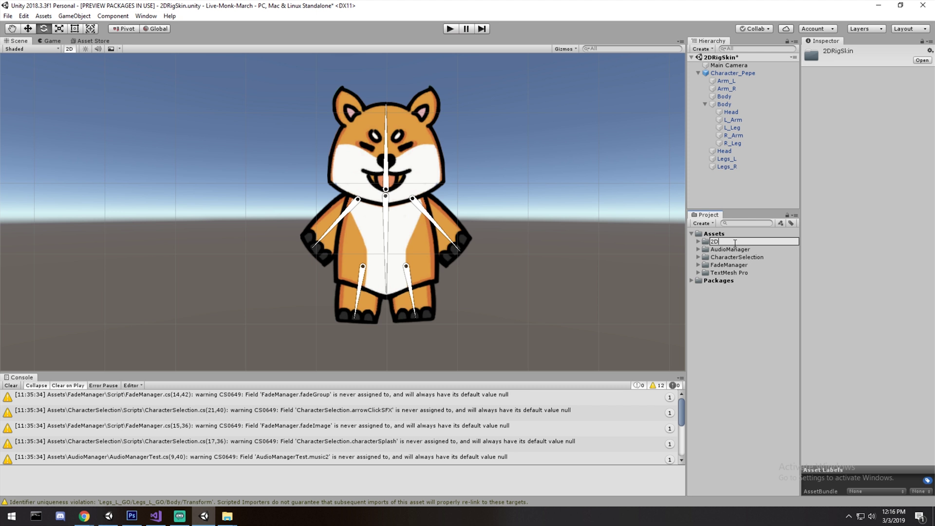
text(Character)
key(Return)
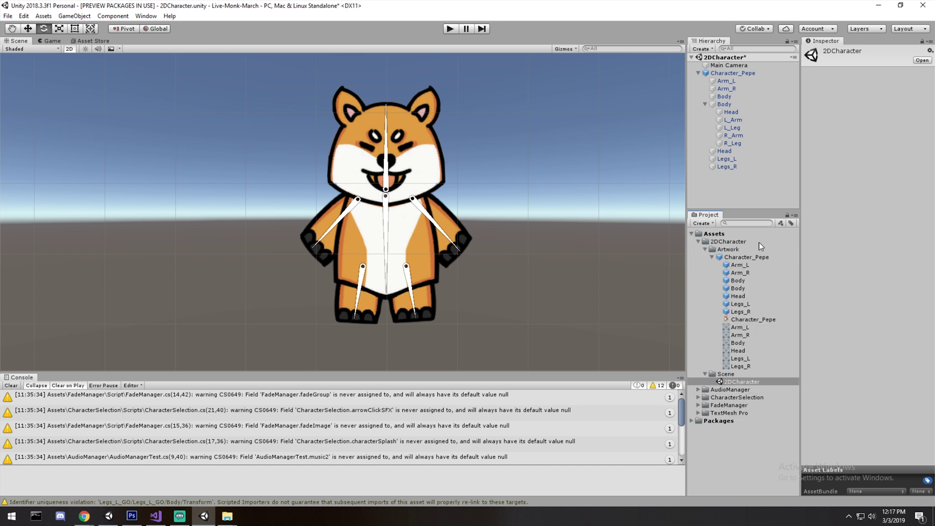
Step: Collapse the Artwork and Scene folders and create a folder named Animation inside 2DCharacter
click(712, 257)
click(704, 249)
click(704, 257)
click(729, 241)
right_click(729, 241)
mouse_move(771, 244)
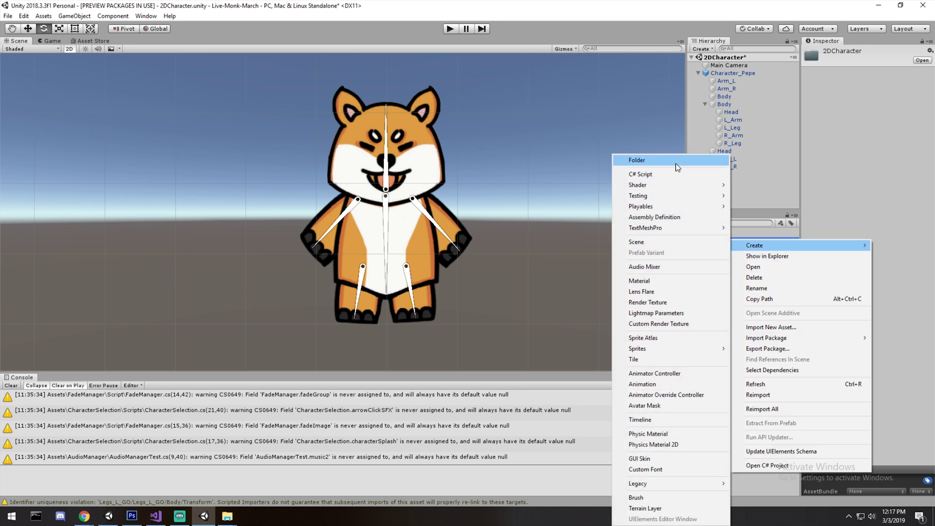
click(676, 162)
text(Scripts)
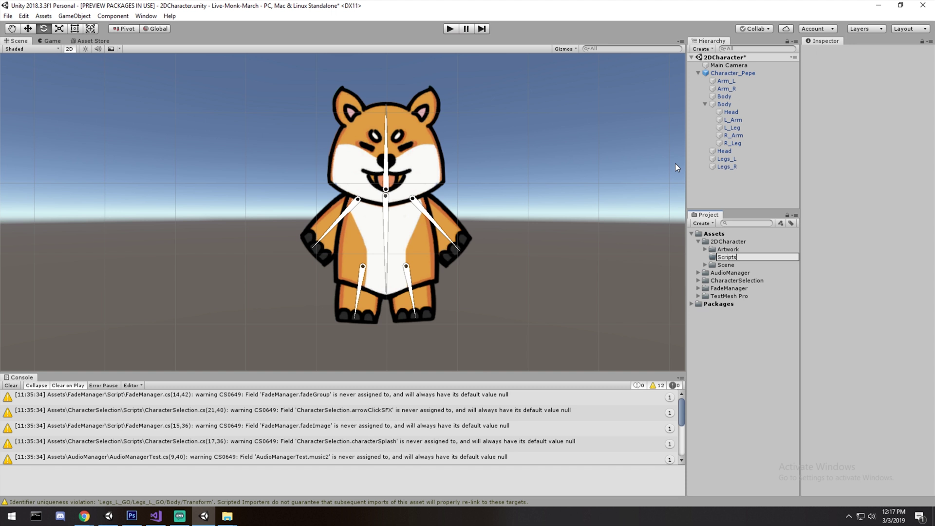
key(ctrl+a)
text(Animation)
key(Return)
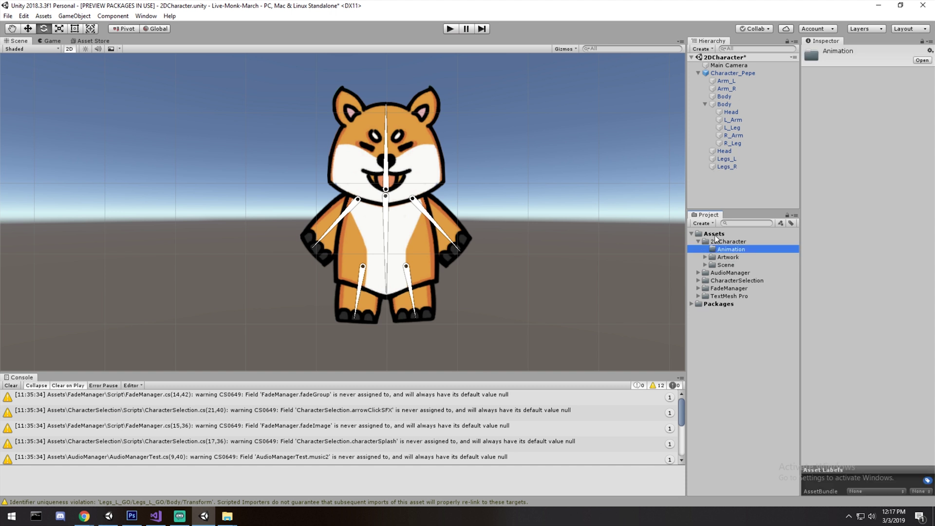
Step: Create an Animator Controller named Pepe in the Animation folder
right_click(727, 251)
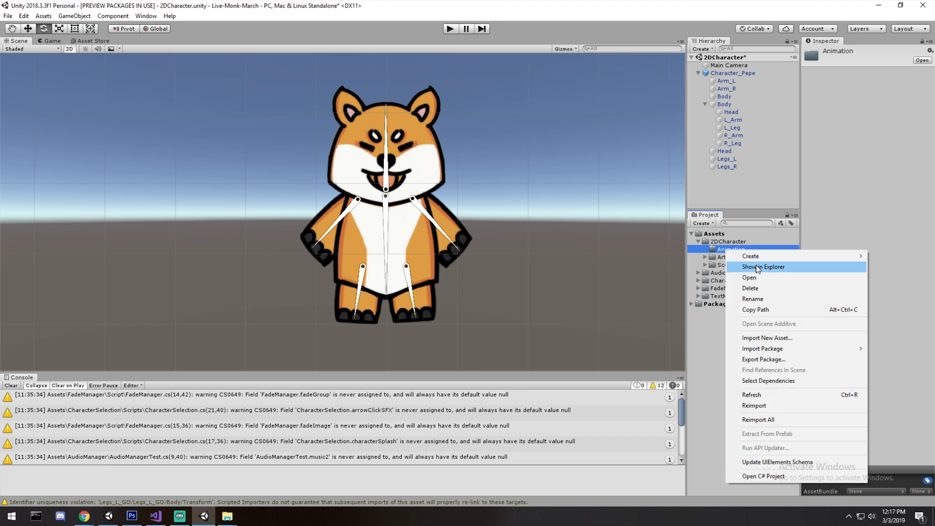
mouse_move(752, 256)
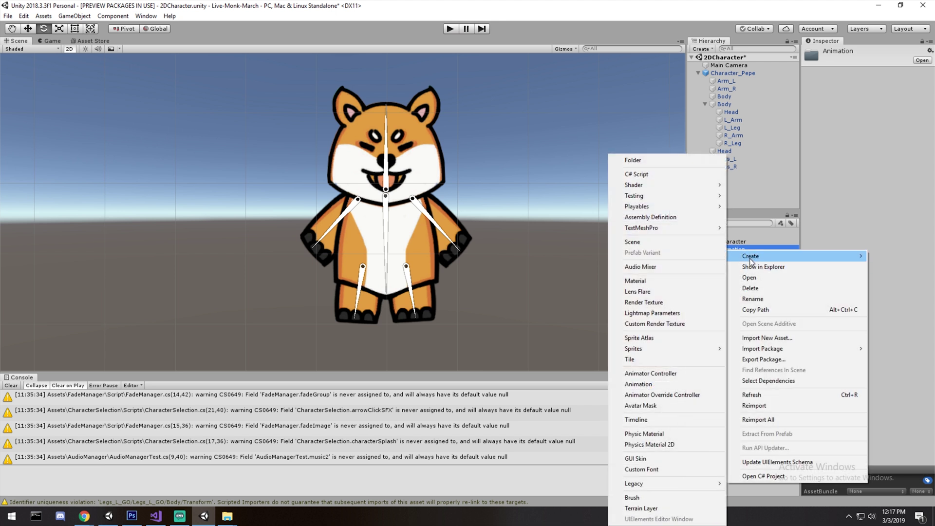
click(657, 374)
text(Pepe)
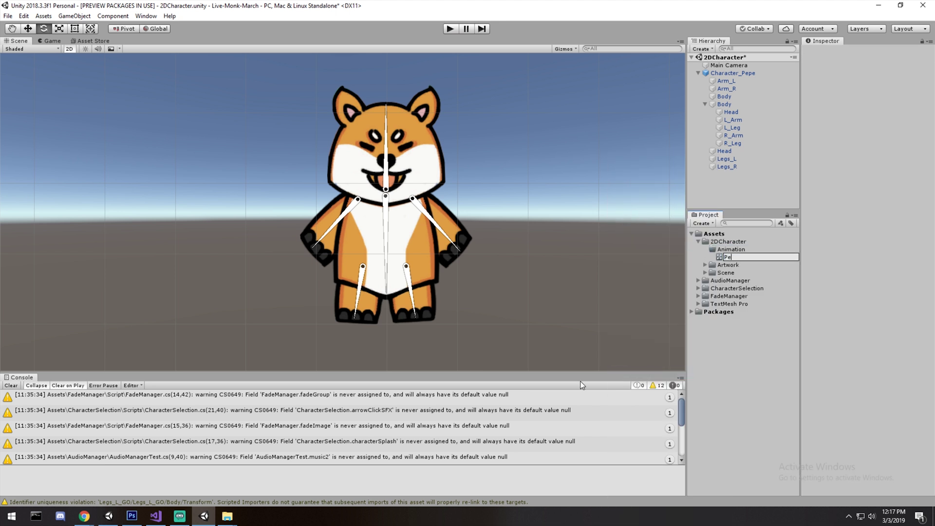
key(Return)
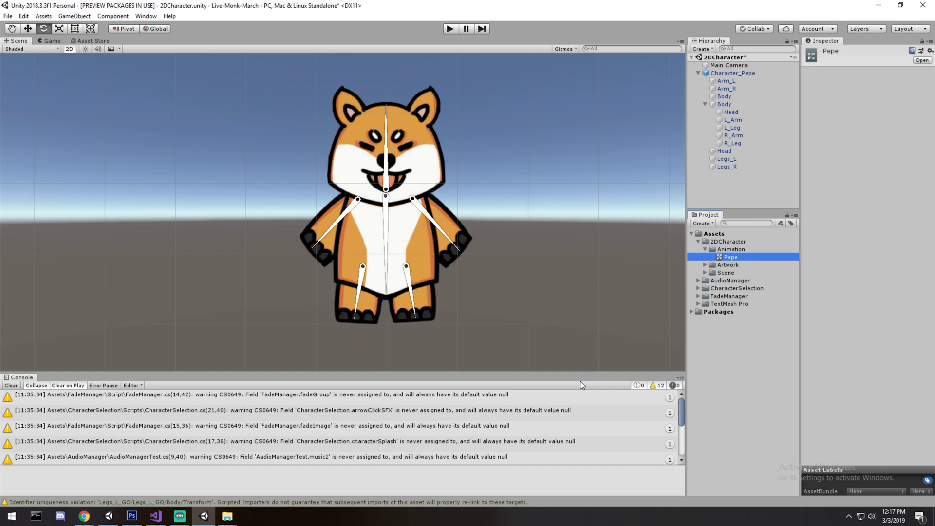
Step: Attach the Pepe controller to the Character_Pepe object as its Animator and save the scene
click(738, 72)
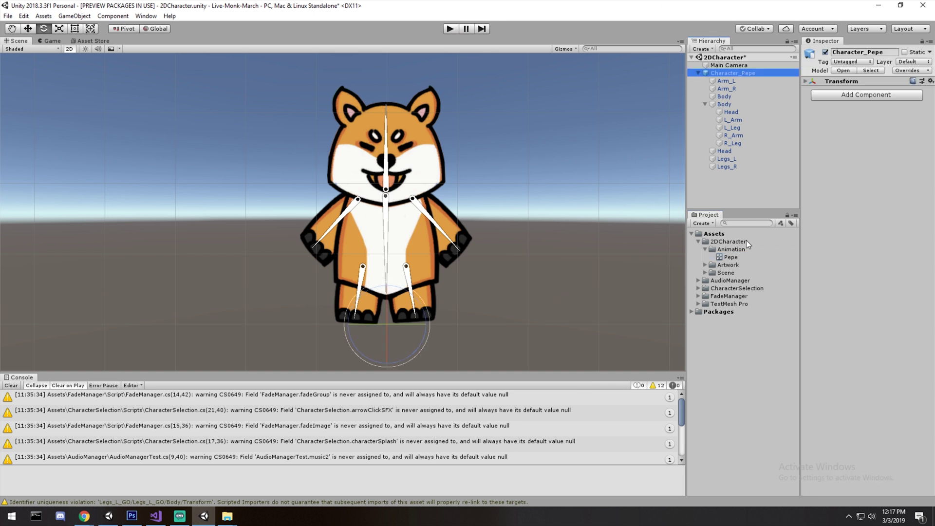
drag(731, 257, 857, 185)
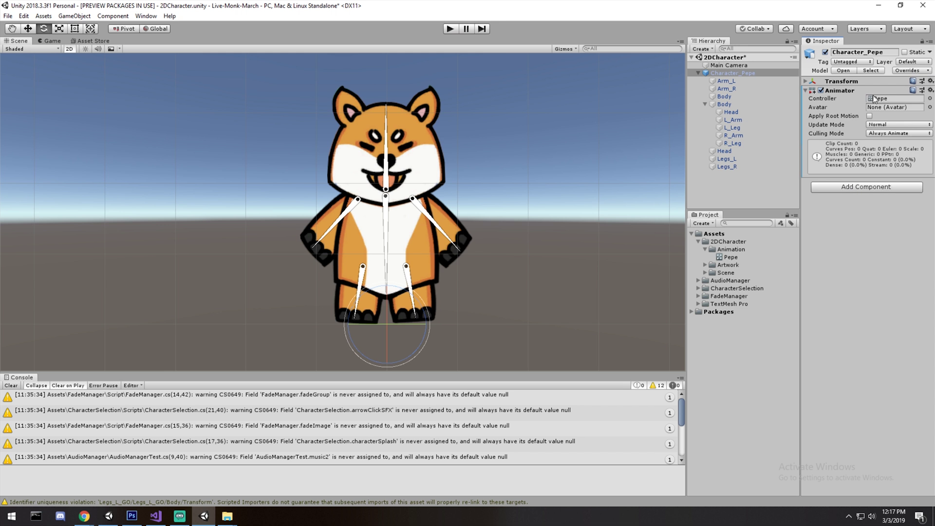
click(884, 98)
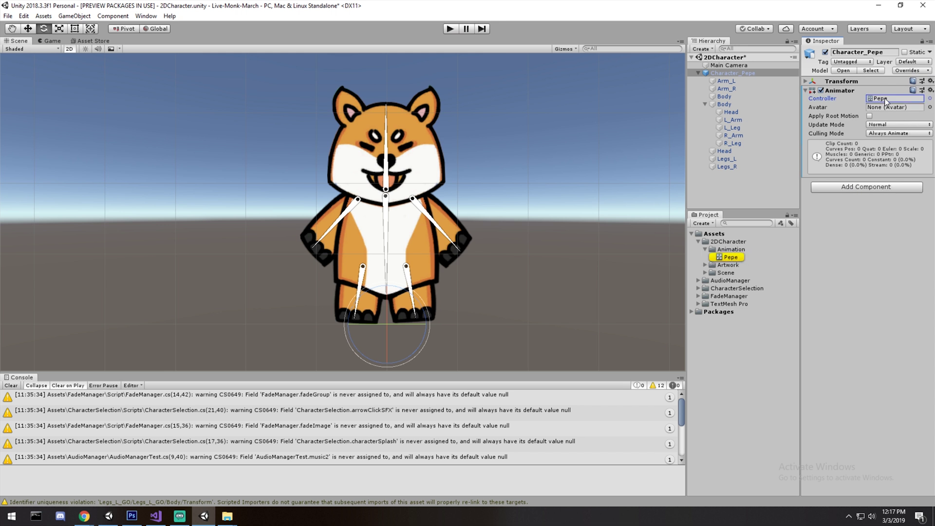
double_click(884, 98)
key(ctrl+s)
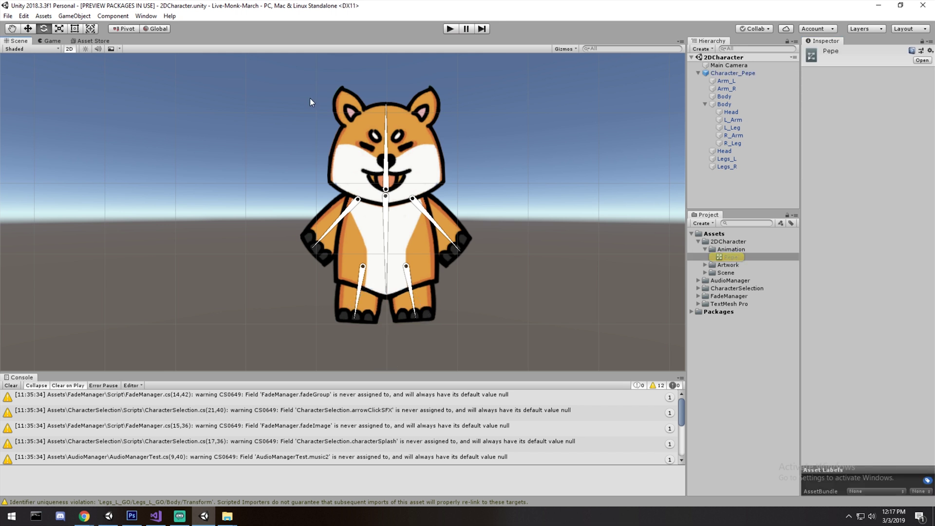
Step: Open the Pepe controller assigned to Character_Pepe and examine the Any State, Entry and Exit nodes of its Base Layer
click(733, 73)
click(885, 98)
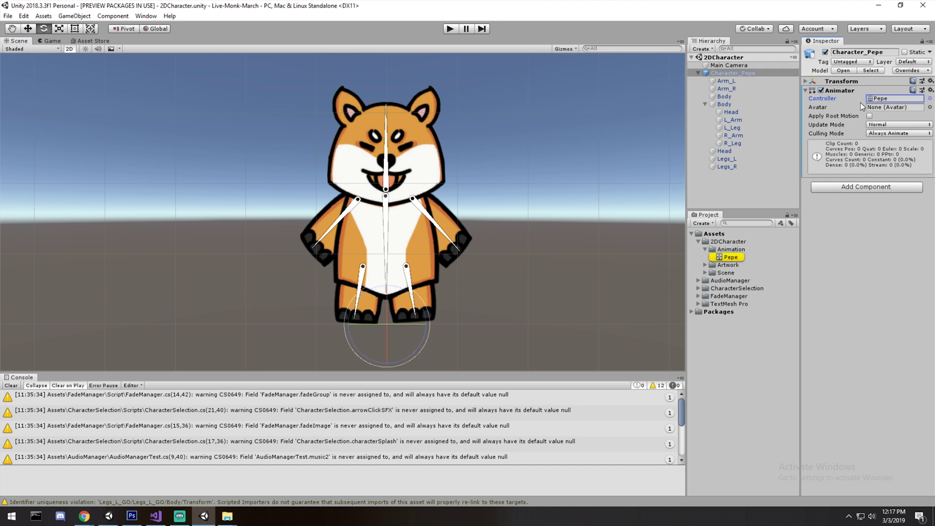
double_click(731, 257)
scroll(393, 193, down, 3)
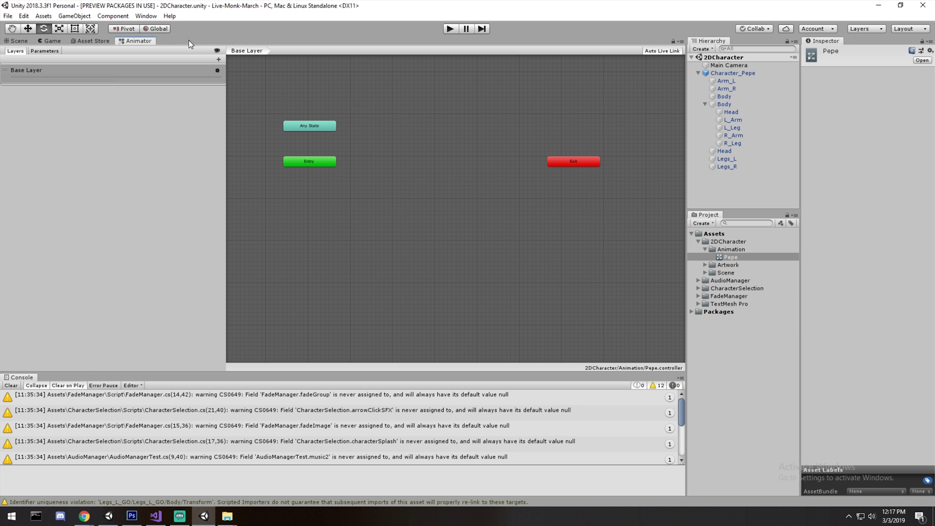
middle_drag(384, 128, 392, 148)
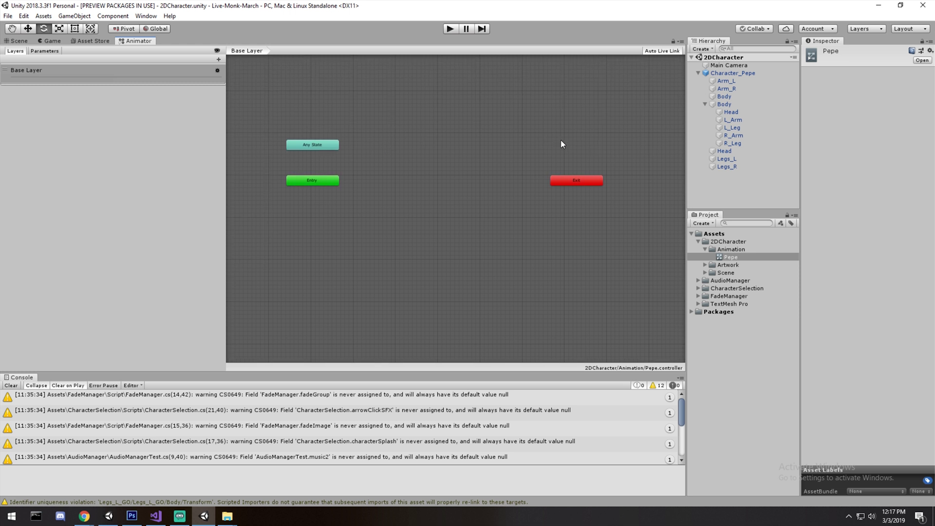
drag(270, 168, 376, 212)
drag(353, 163, 430, 183)
drag(482, 169, 513, 188)
drag(401, 118, 496, 147)
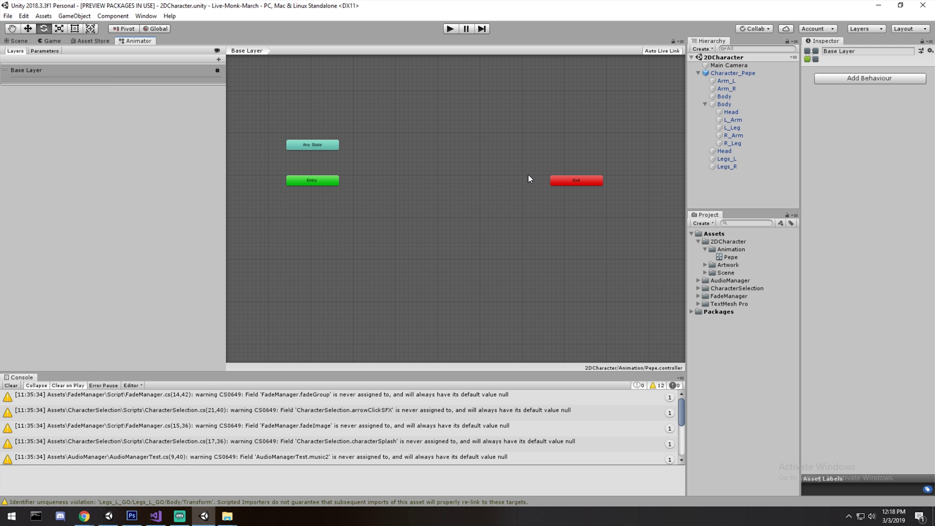
Step: Close the Animator view and open the Animation window for Character_Pepe, docked beside the Console
click(749, 74)
middle_click(130, 40)
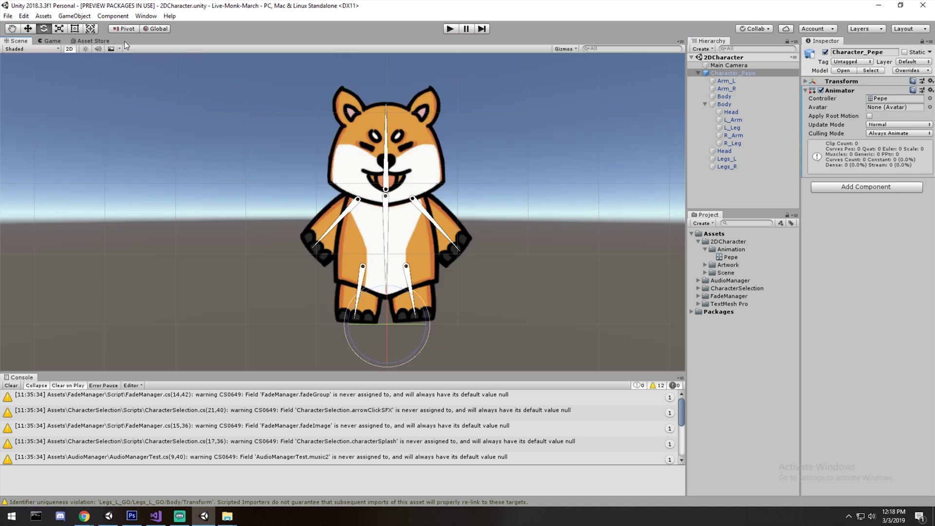
click(146, 17)
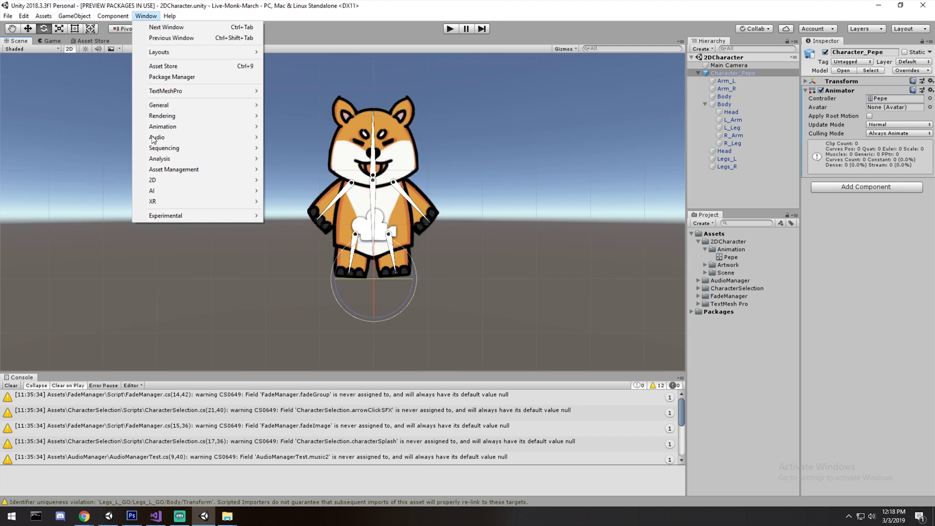
mouse_move(176, 128)
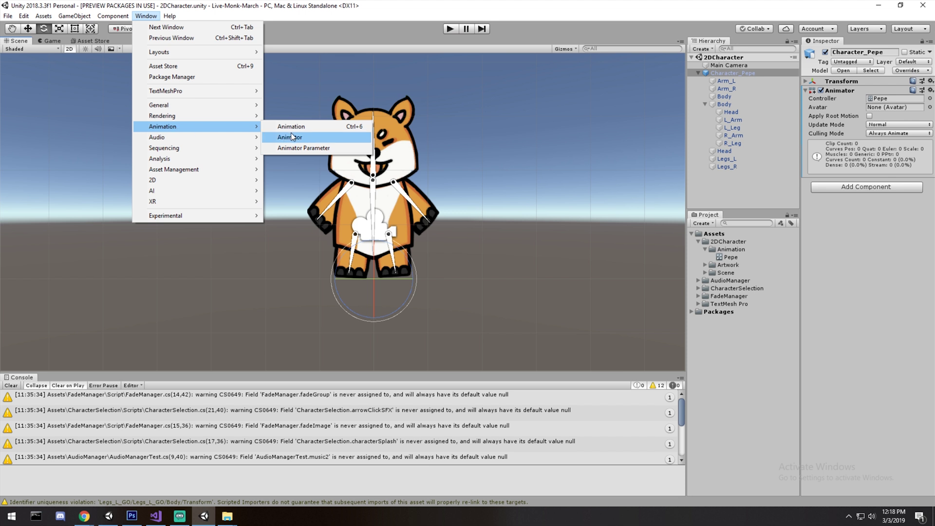
click(325, 127)
drag(48, 15, 115, 282)
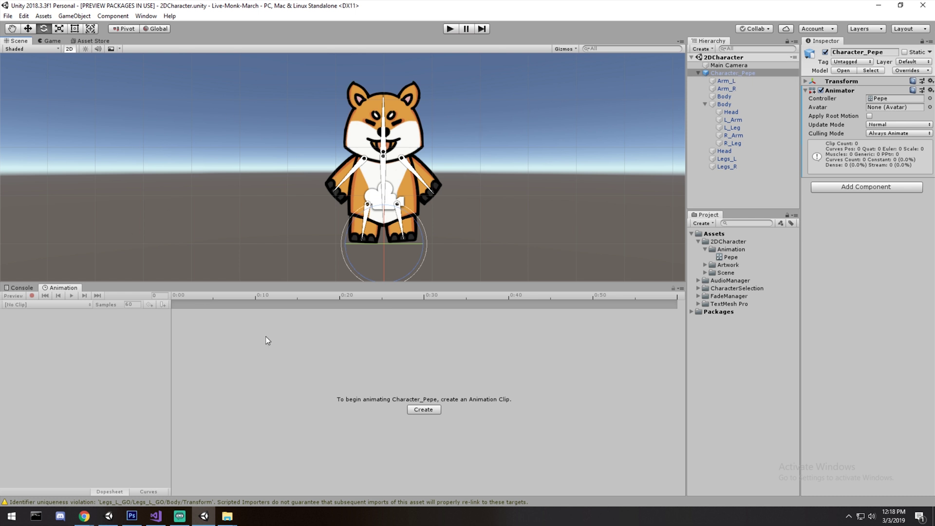
Step: Create an animation clip for Character_Pepe and save it as Pepe_Idle in the 2DCharacter/Animation folder
click(422, 410)
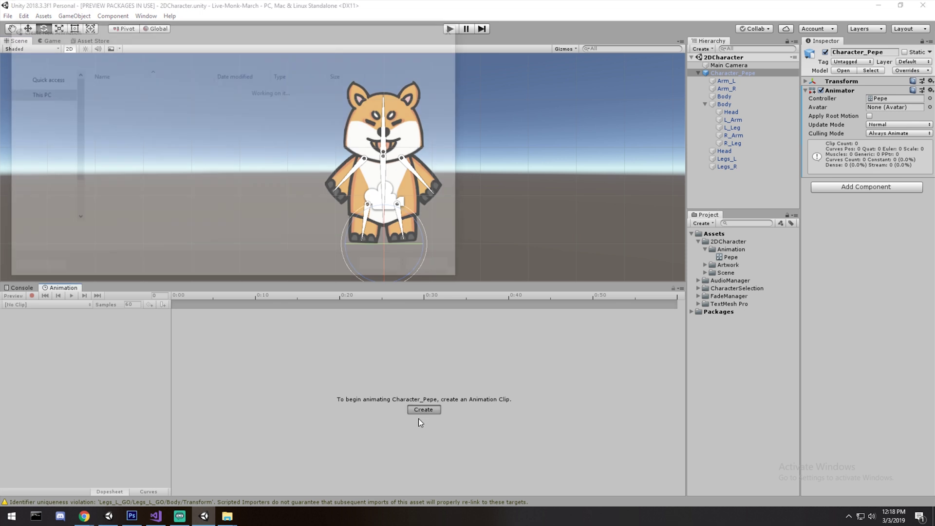
double_click(116, 89)
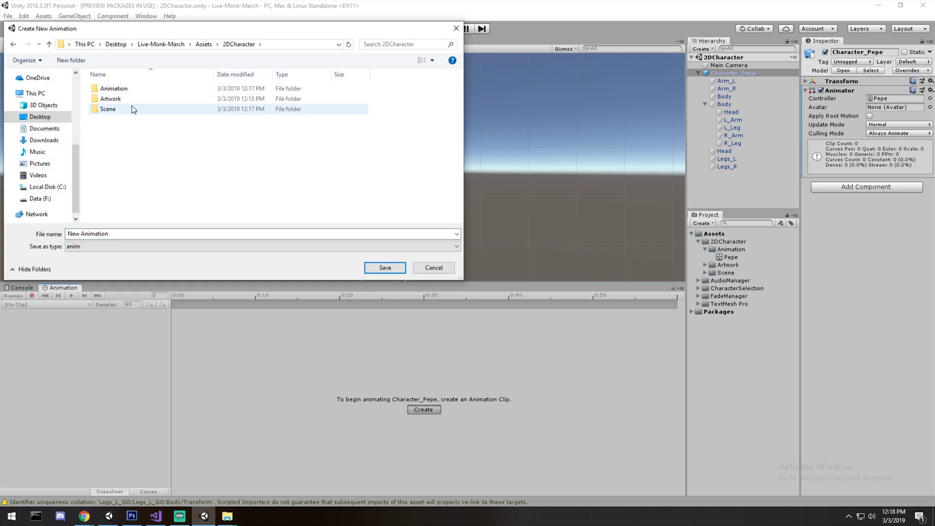
double_click(118, 88)
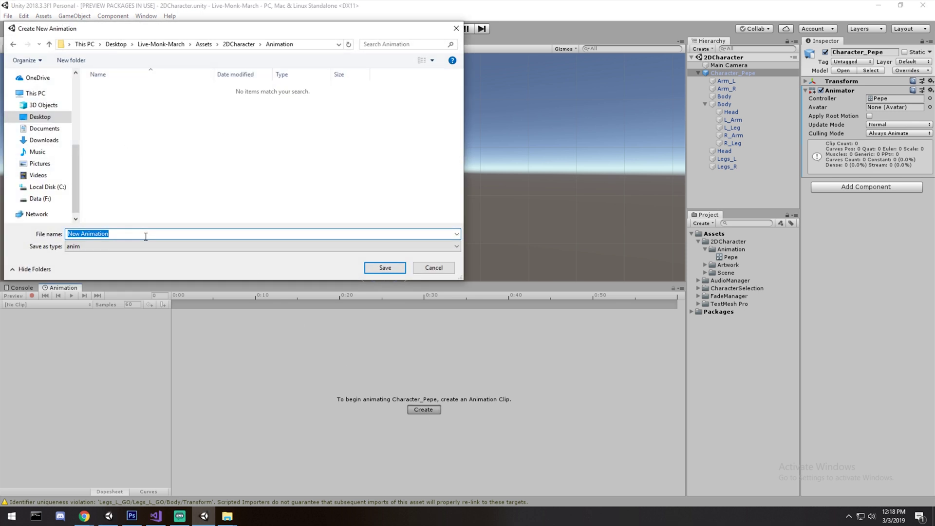
text(Pepe_Idle)
key(Return)
key(period)
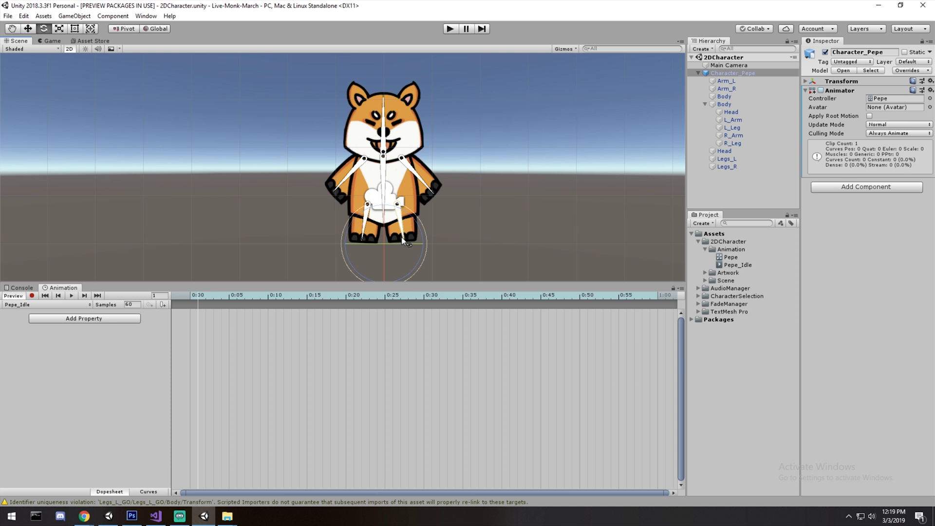
click(402, 237)
click(432, 190)
click(432, 191)
click(351, 191)
click(341, 182)
click(340, 172)
drag(245, 296, 171, 296)
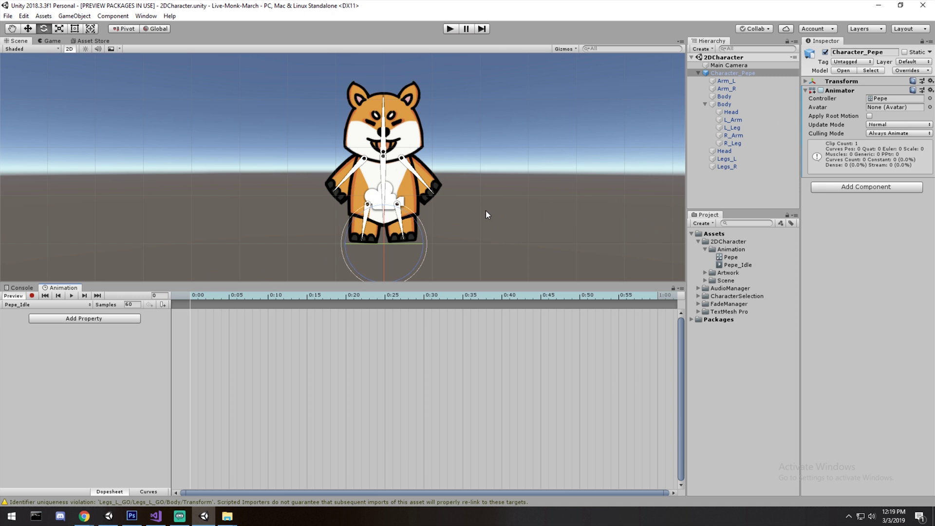
Step: Turn on keyframe recording for the Pepe_Idle clip and try rotating the R_Leg bone outward at frame 0
click(31, 295)
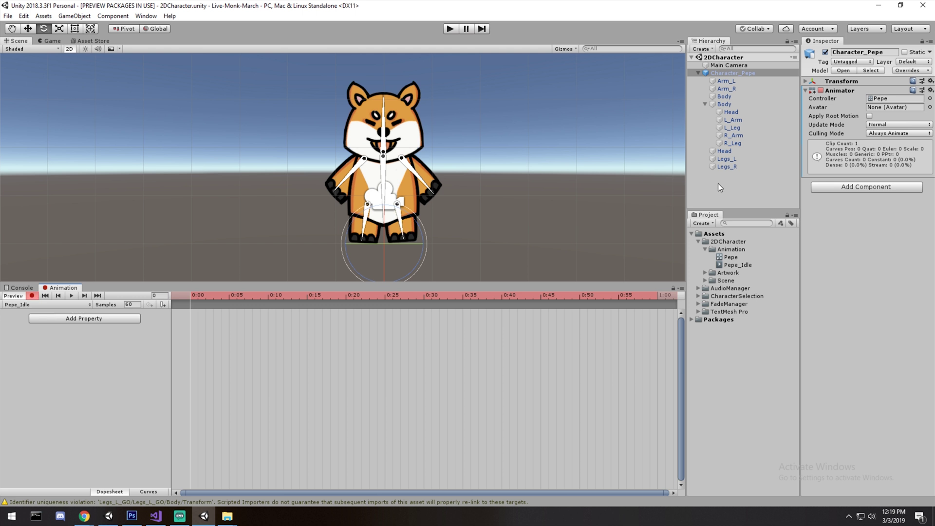
drag(381, 241, 419, 227)
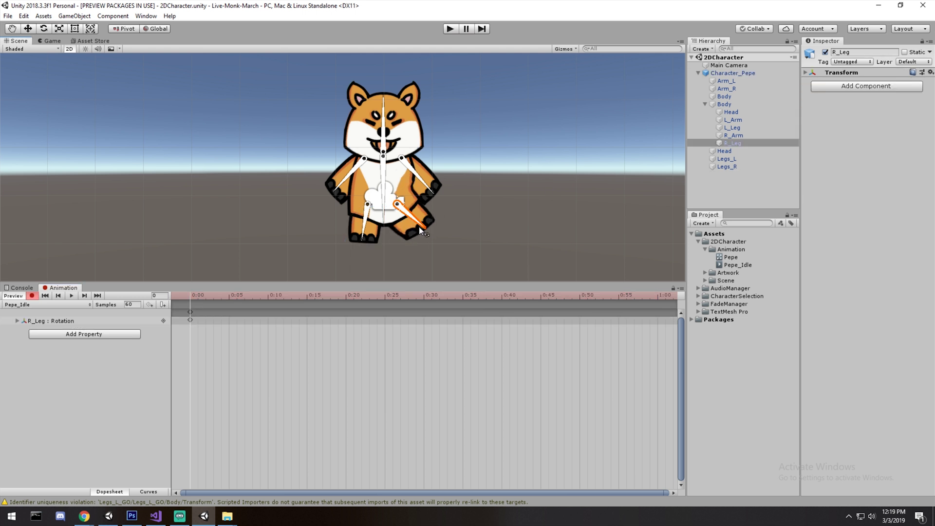
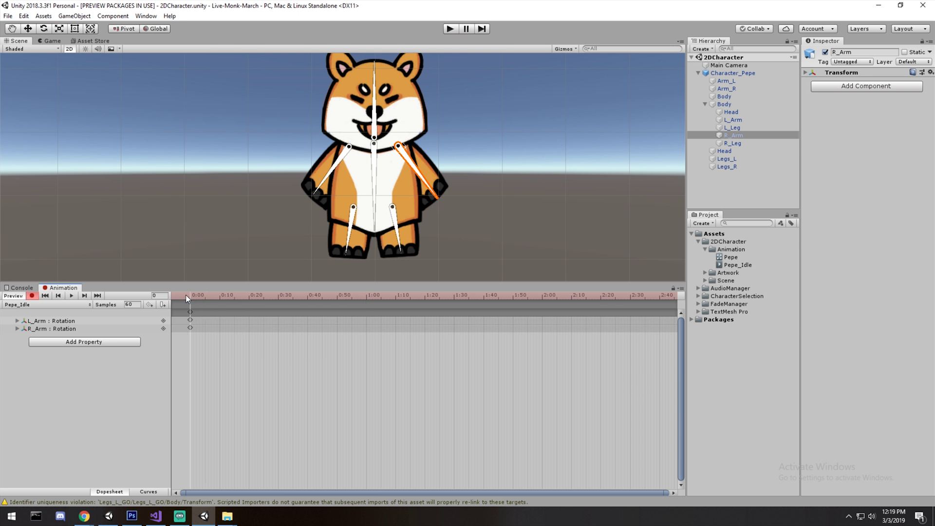
Step: Record rotation keyframes at frame 60 with the R_Arm and L_Arm bones turned slightly outward
drag(438, 196, 442, 188)
drag(340, 156, 305, 191)
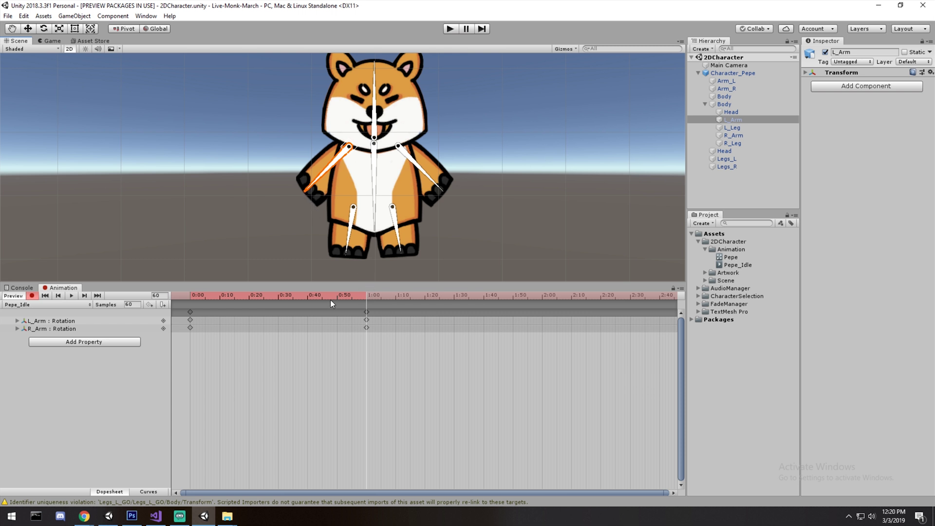
Step: Copy the L_Arm and R_Arm rotation keyframes from frame 0 to 2:00 and preview the Pepe_Idle clip
click(71, 295)
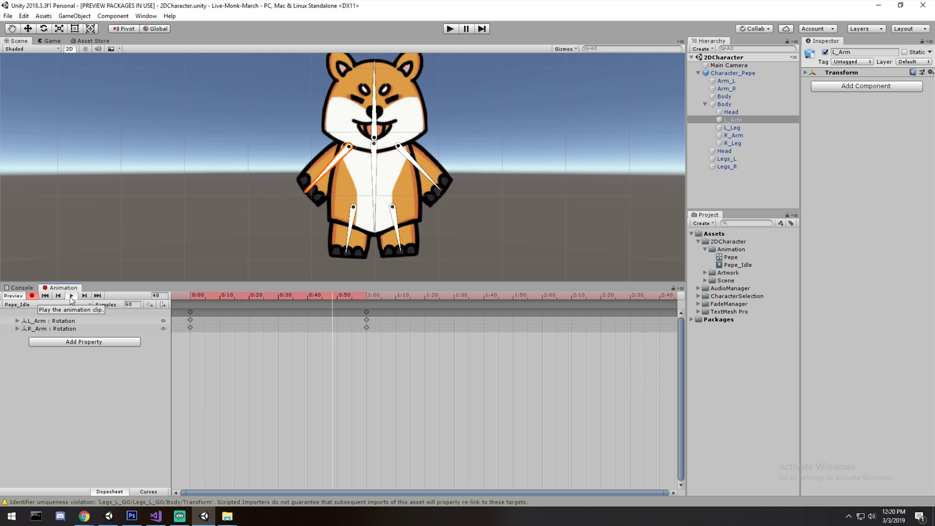
click(71, 295)
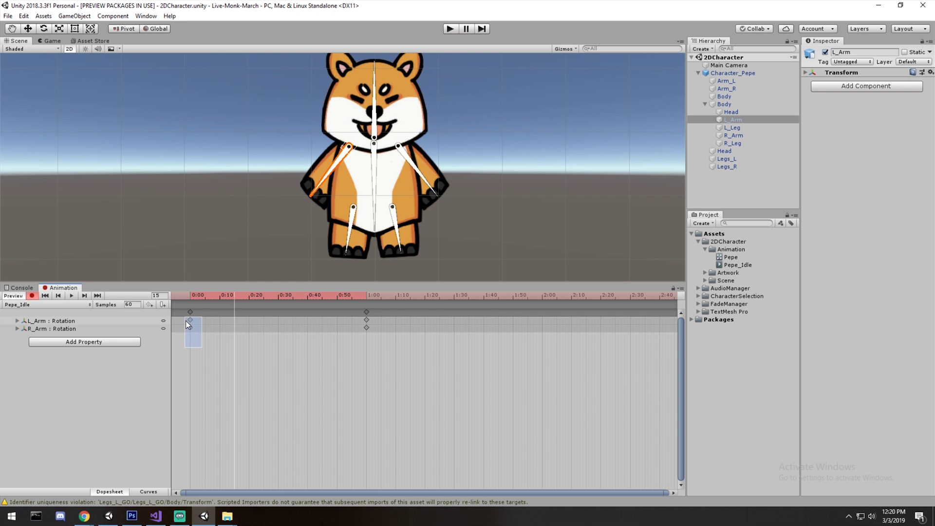
drag(185, 309, 184, 309)
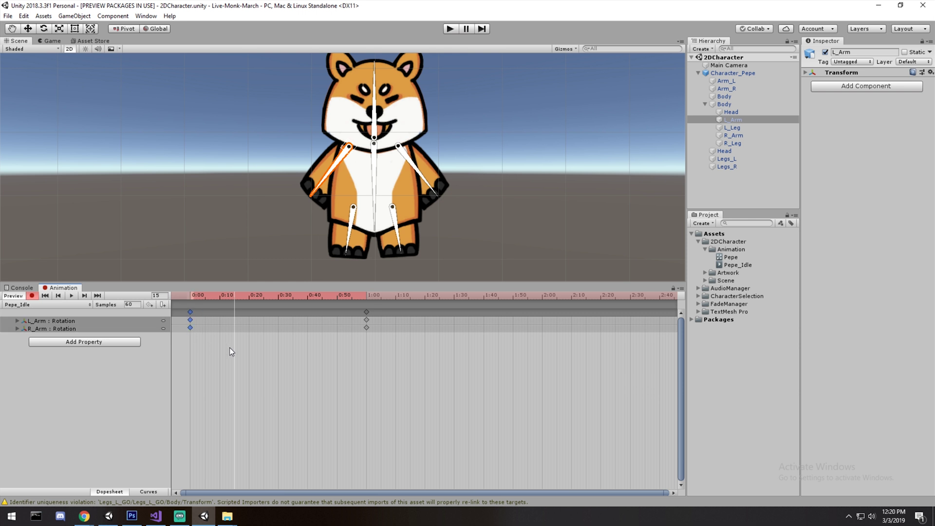
right_click(190, 327)
mouse_move(221, 432)
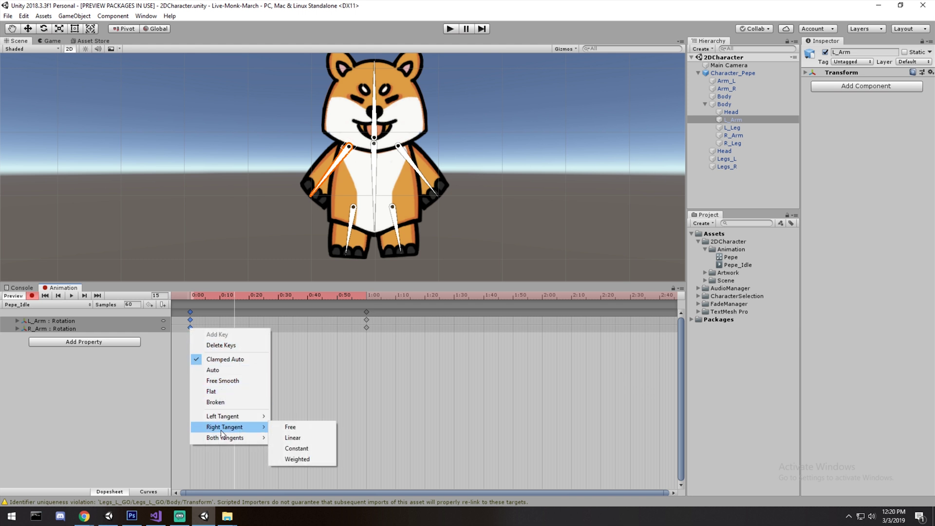
click(231, 358)
drag(194, 314, 186, 312)
drag(263, 295, 173, 301)
key(ctrl+v)
click(71, 296)
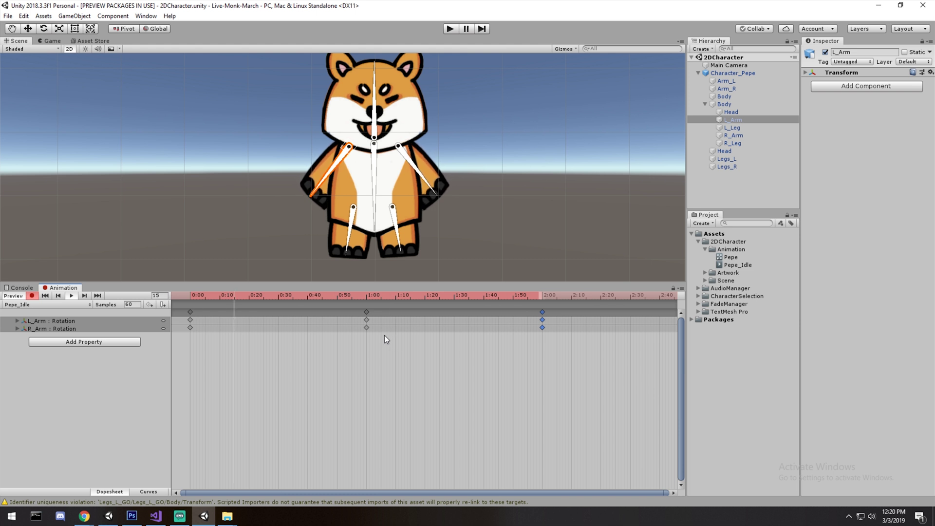
Step: Reduce the outward rotation of the L_Arm and R_Arm bones at frame 60 and preview the motion
click(366, 298)
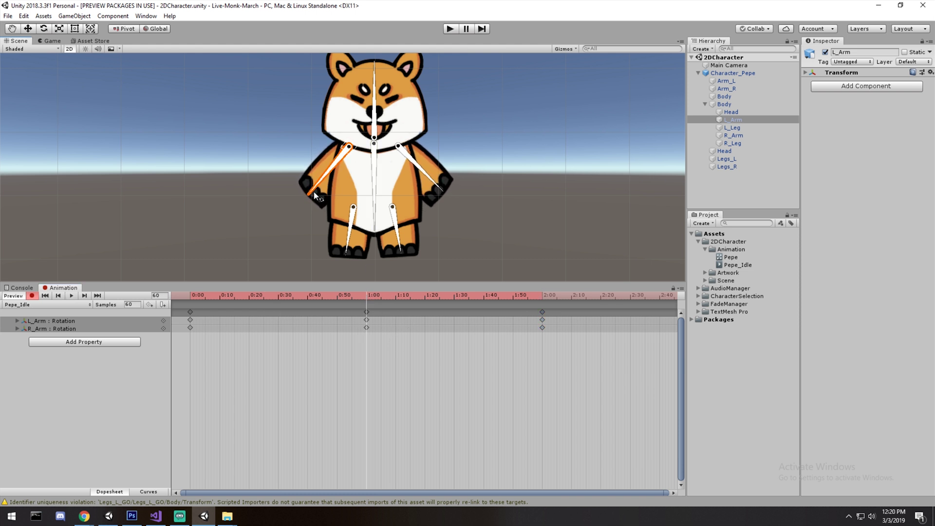
click(436, 191)
drag(436, 192, 434, 195)
drag(369, 297, 366, 297)
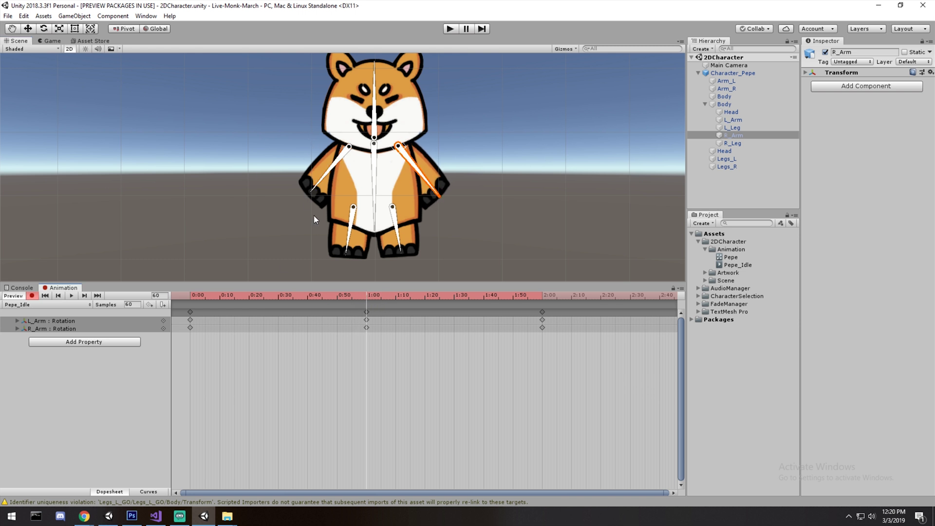
drag(348, 294, 178, 292)
key(space)
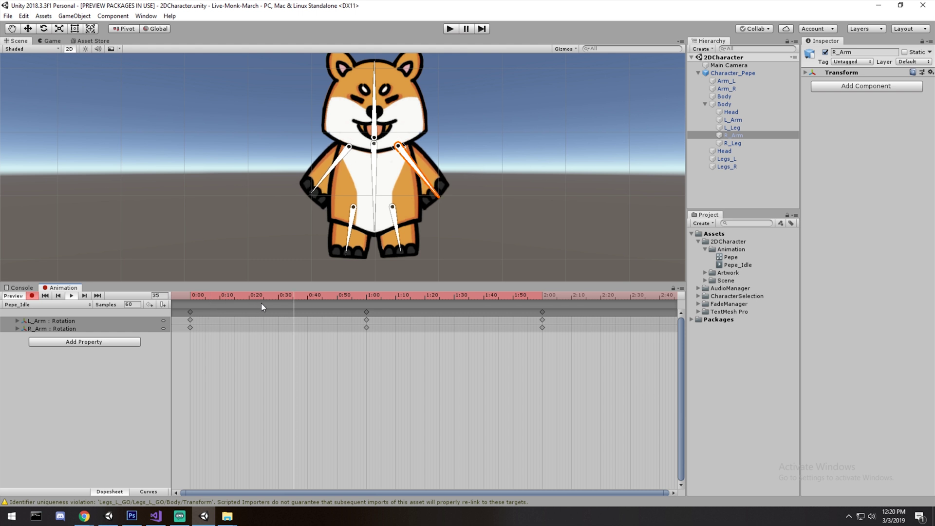
Step: Record Head bone rotation keyframes tilted slightly to one side at frame 0 and to the opposite side at frame 60
drag(337, 297, 185, 301)
scroll(378, 112, up, 2)
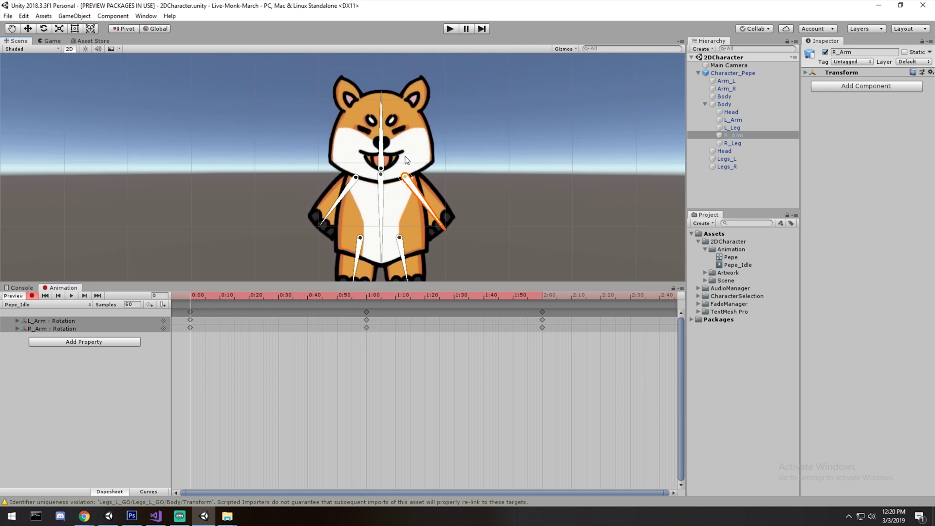
drag(378, 113, 375, 117)
drag(398, 294, 366, 297)
drag(375, 95, 375, 122)
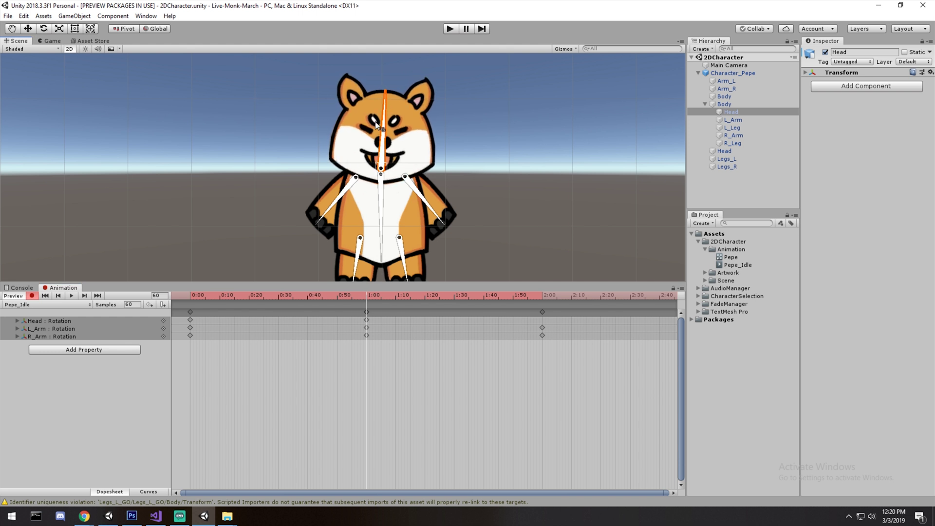
Step: Copy the Head rotation keyframe from frame 0 to frame 120 and preview the Pepe_Idle clip
click(191, 311)
drag(375, 296, 543, 297)
click(186, 317)
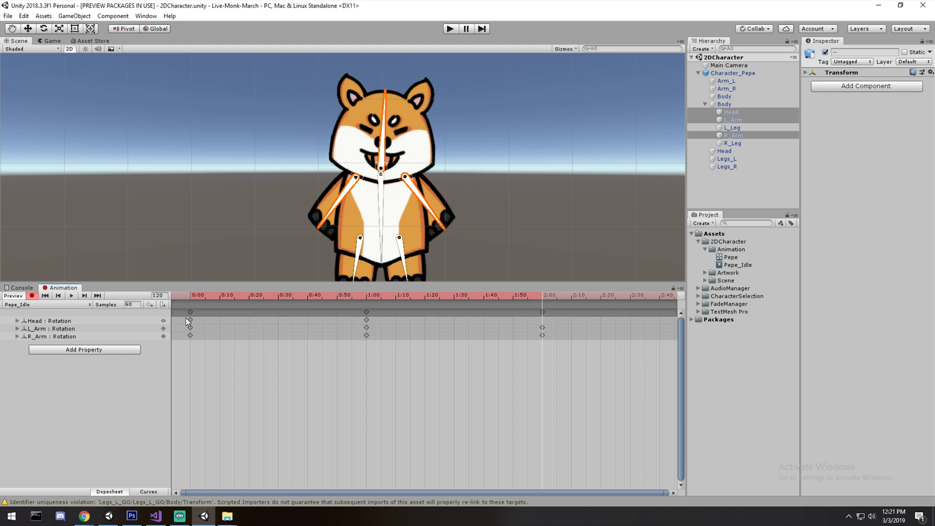
click(190, 320)
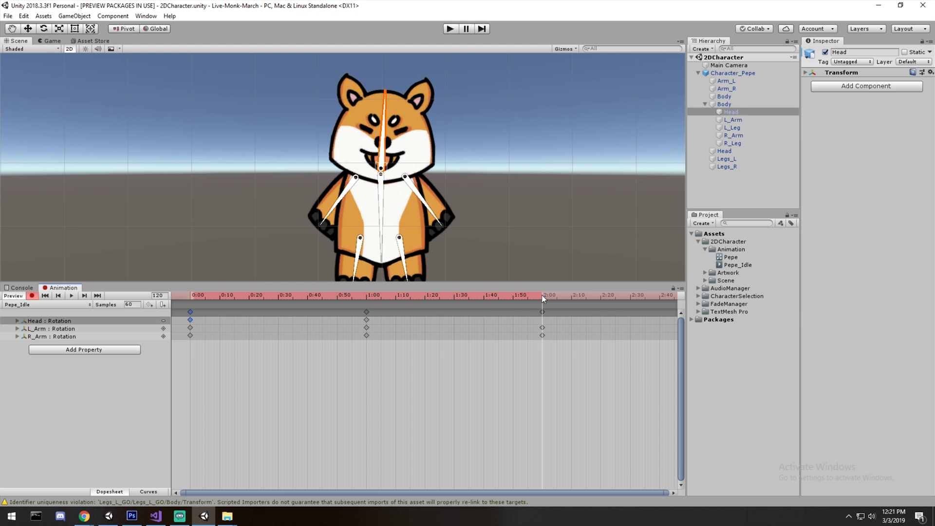
key(ctrl+v)
key(space)
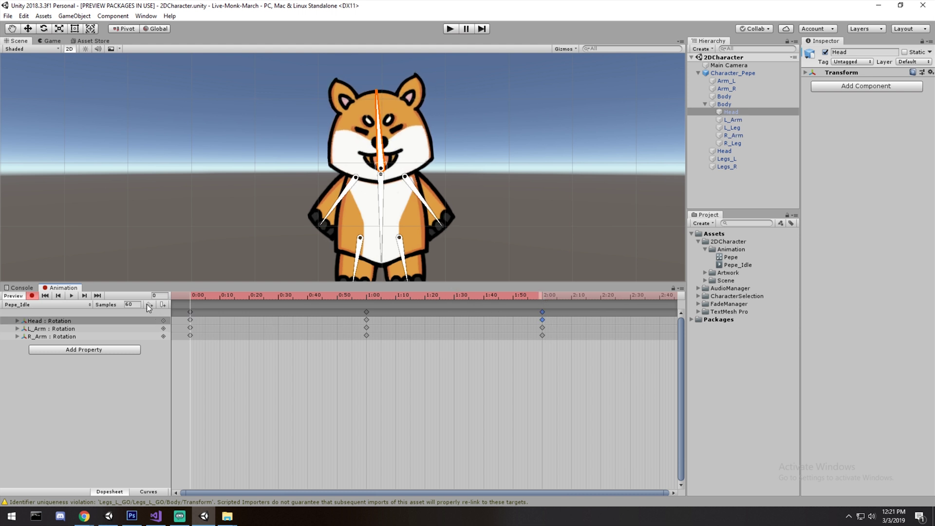
key(space)
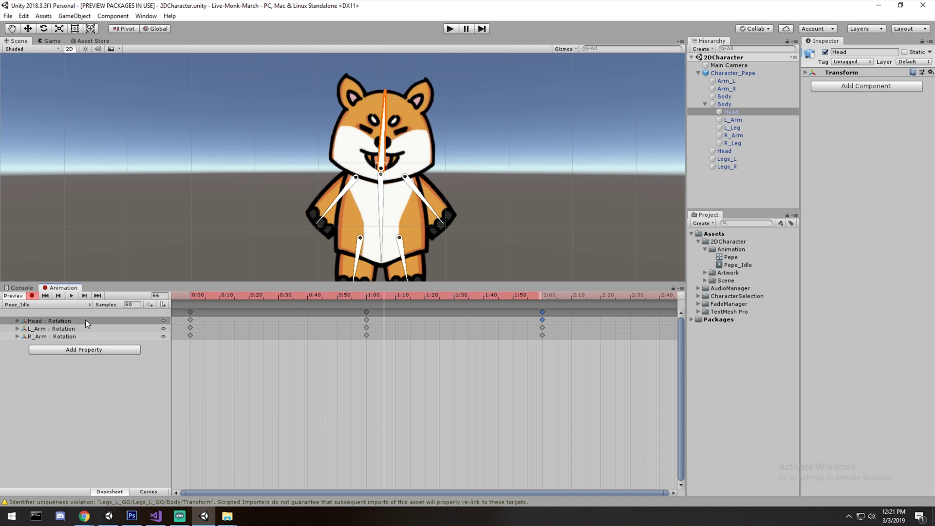
Step: Turn off recording and create a new animation clip for Character_Pepe saved as Pepe_Walk
click(32, 295)
scroll(324, 235, down, 2)
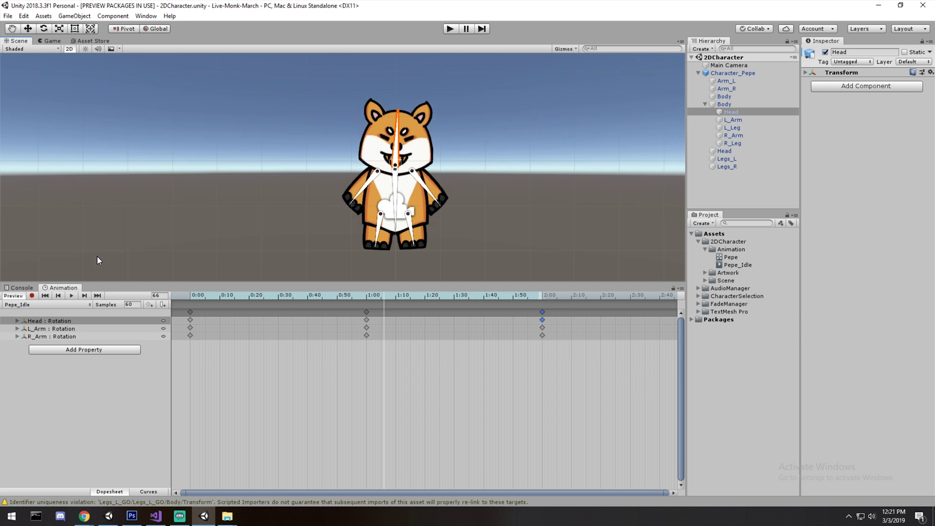
click(98, 366)
click(32, 303)
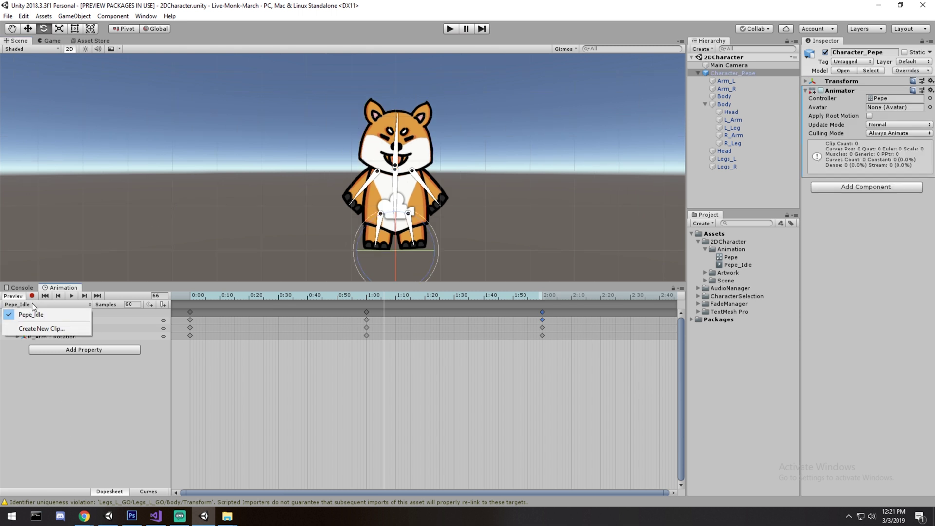
click(62, 393)
middle_drag(482, 213, 488, 221)
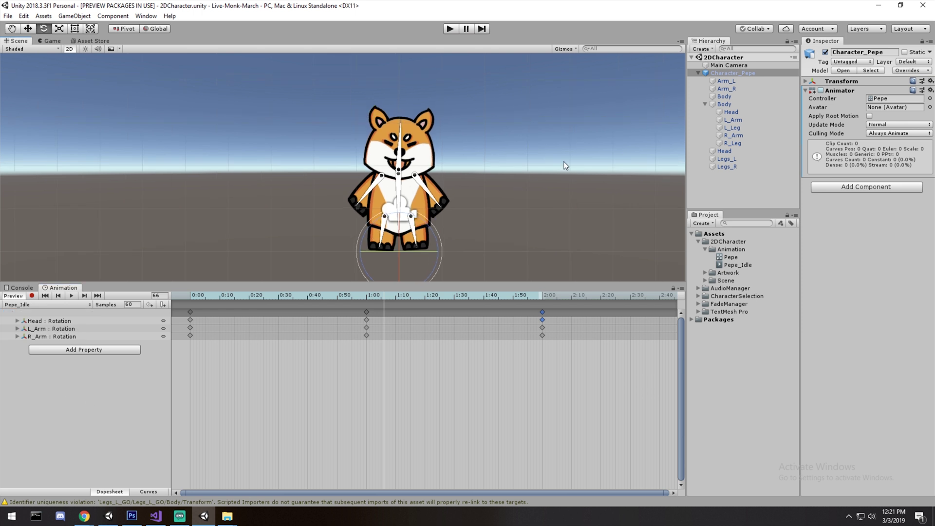
click(705, 103)
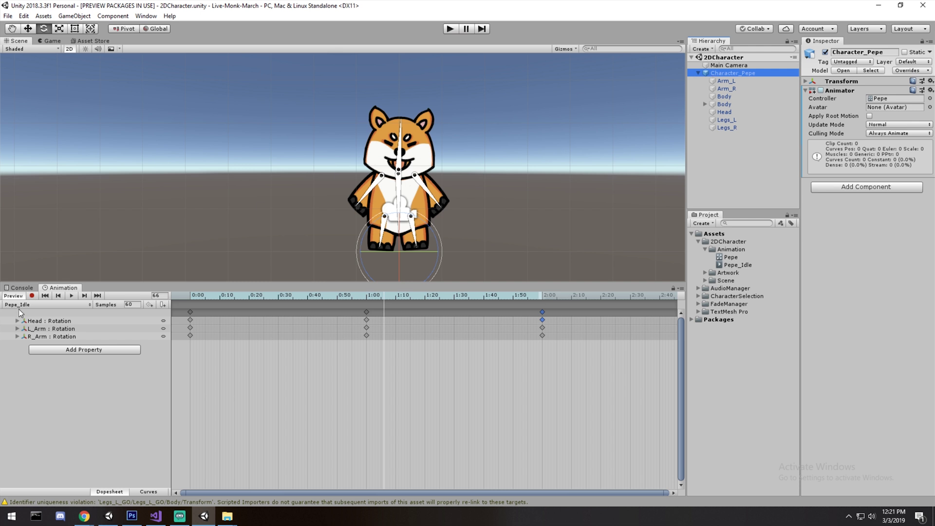
click(50, 305)
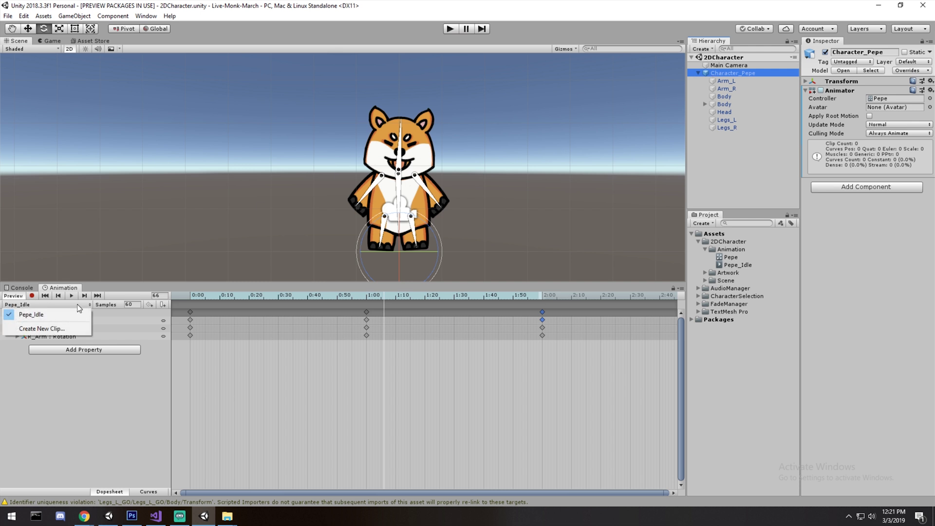
click(79, 329)
text(Pepe_)
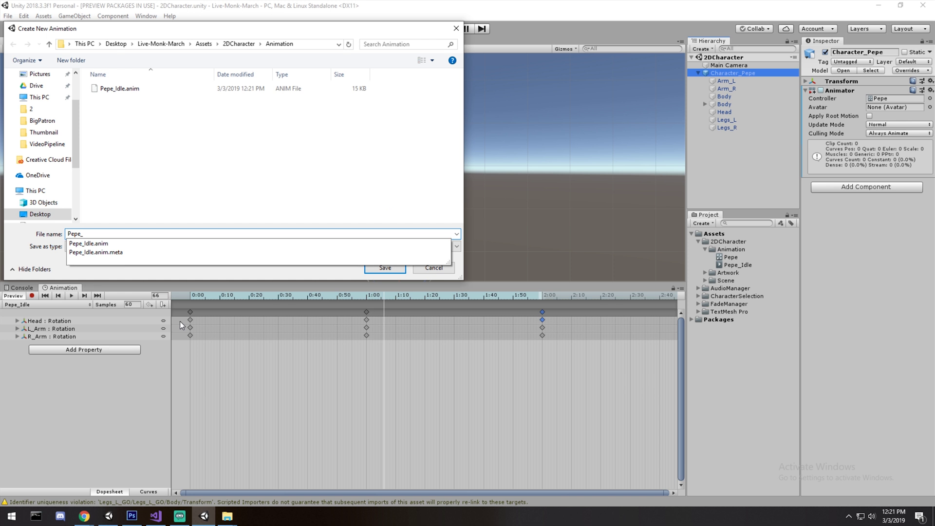
text(Walk)
key(Return)
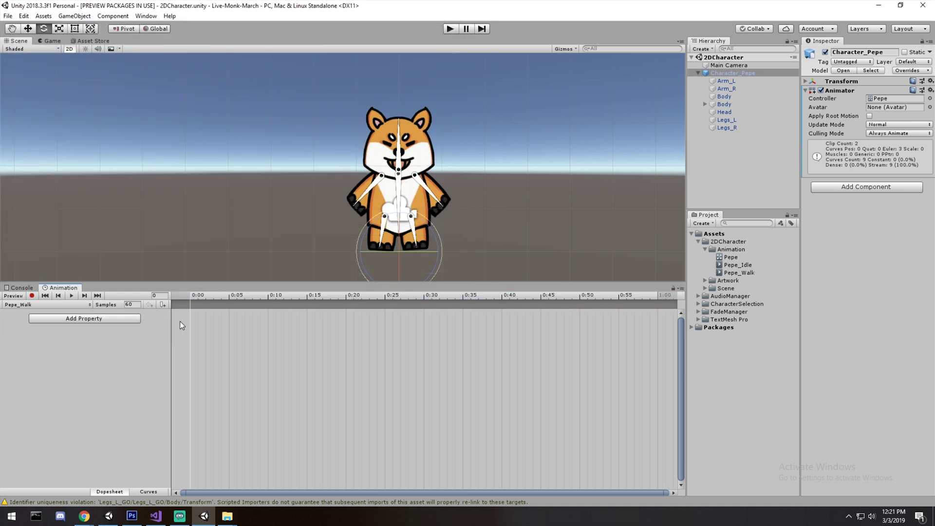
Step: Record rotation keyframes for the head, arm and leg bones in the Pepe_Walk clip through 1:00, and turn off recording
click(32, 296)
scroll(450, 197, up, 3)
drag(363, 223, 357, 224)
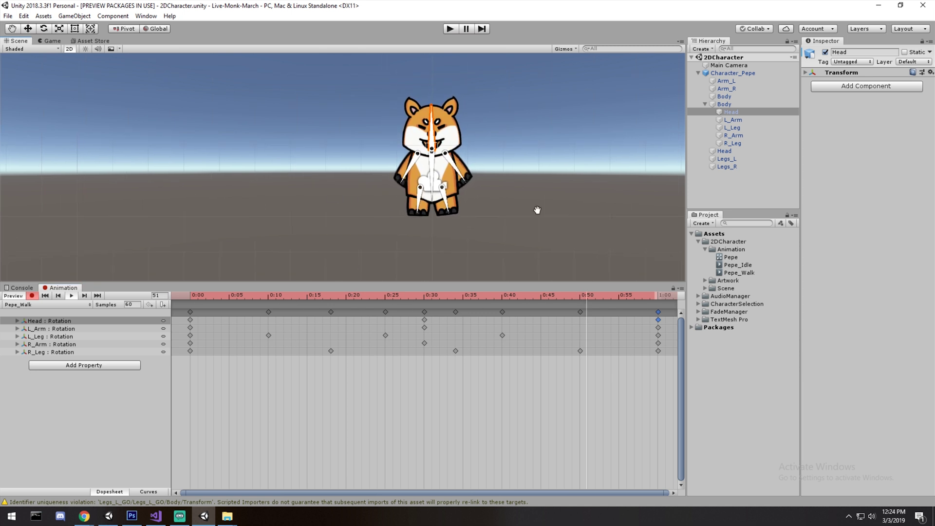
click(32, 296)
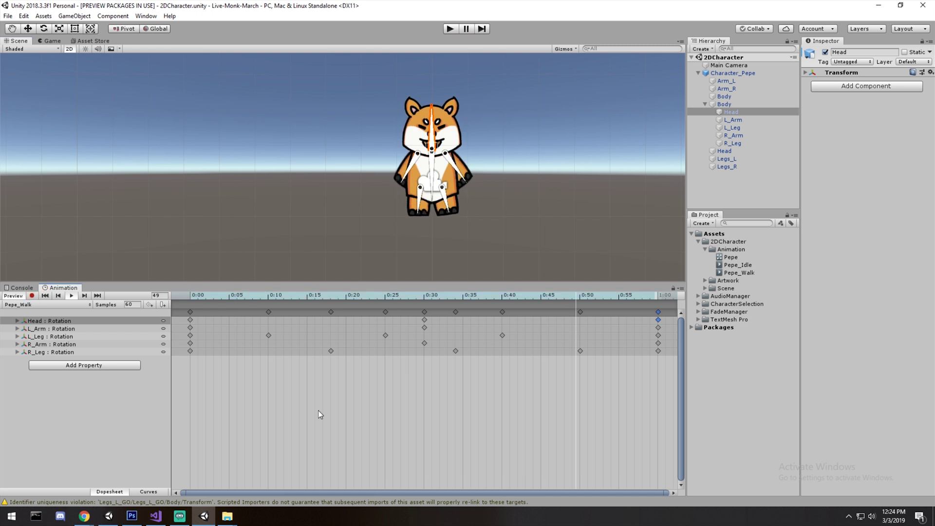
Step: Create another animation clip for the character and save it as Pepe_Jump in the Animation folder
drag(284, 296, 276, 296)
click(51, 305)
click(50, 341)
text(Pepe)
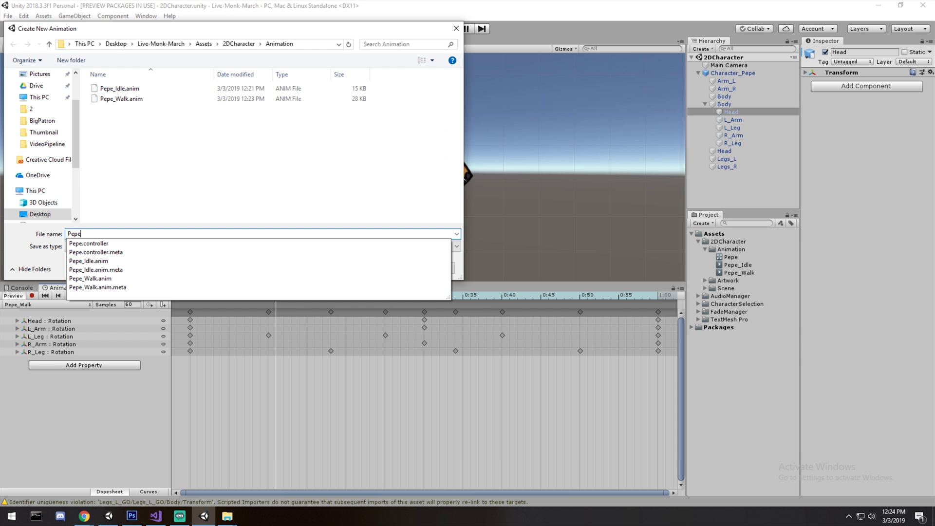
text(_Jump)
key(Return)
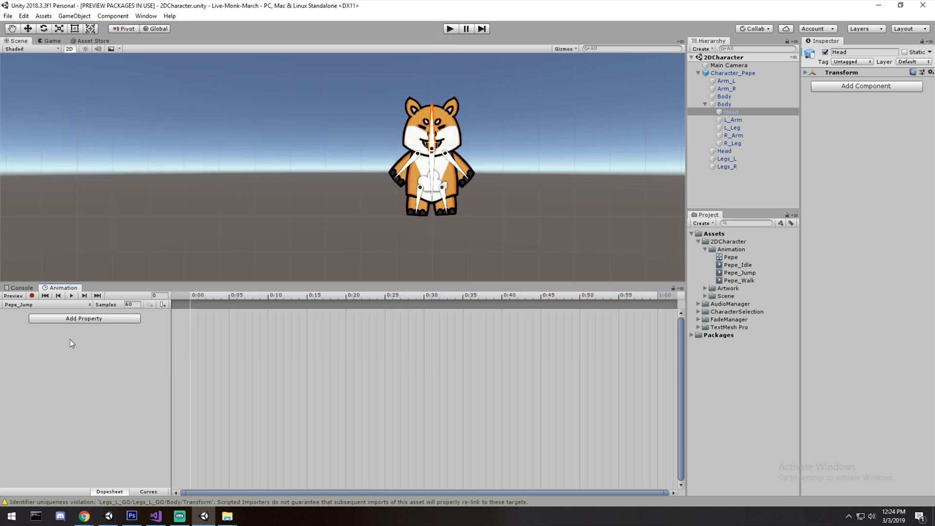
Step: Select the L_Leg bone and turn on keyframe recording for Pepe_Jump with the playhead at frame 0
scroll(517, 151, up, 2)
click(396, 209)
click(32, 295)
click(207, 299)
drag(206, 299, 191, 299)
Step: Try moving the L_Leg bone at frame 0 and undo the move
scroll(372, 216, up, 2)
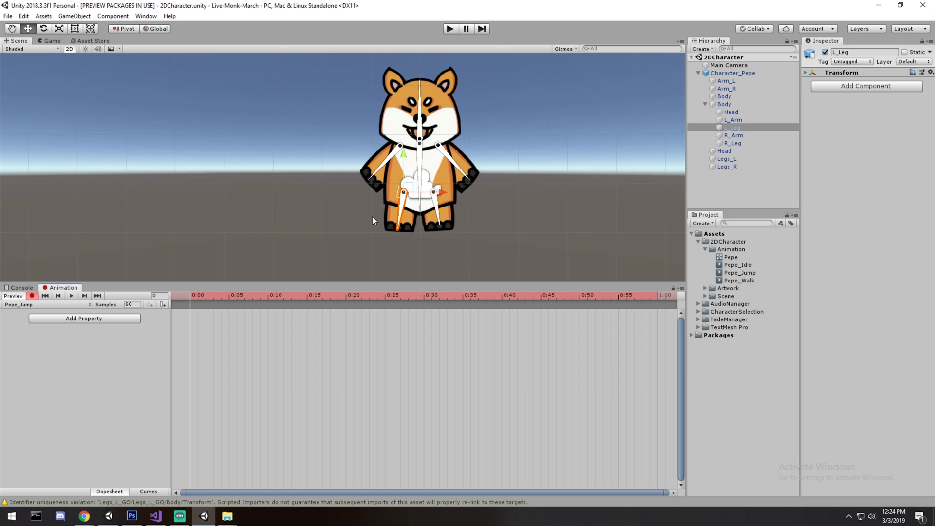
drag(403, 223, 404, 150)
key(ctrl+z)
scroll(404, 200, up, 1)
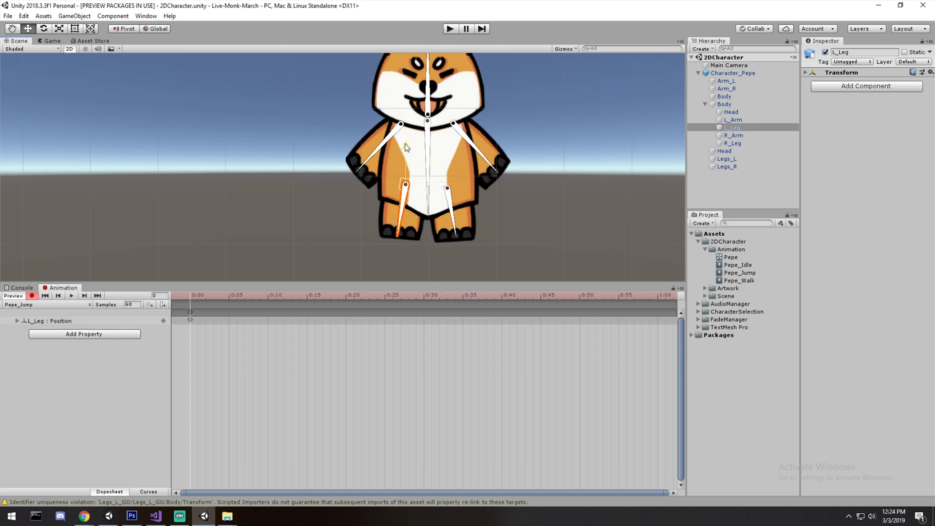
key(ctrl+z)
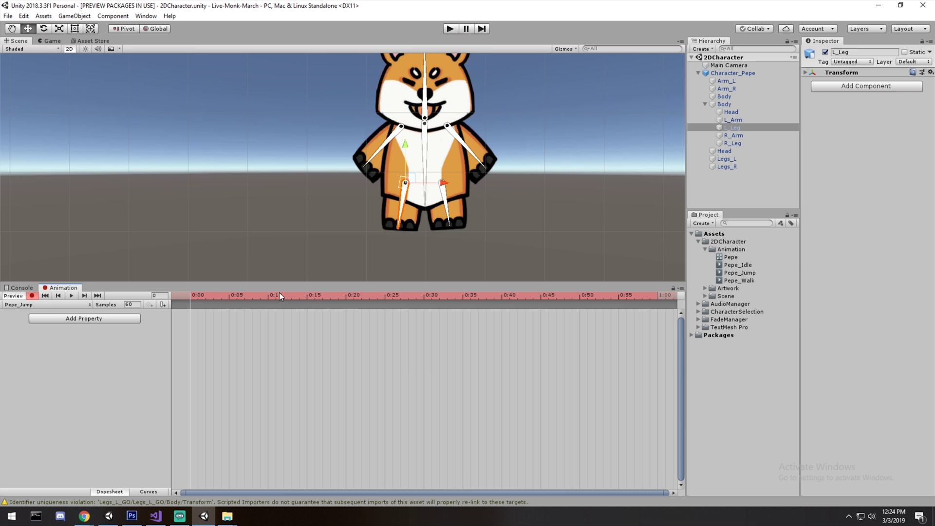
Step: Add the Transform Position properties of Legs_L and Legs_R to the Pepe_Jump clip
drag(271, 298, 179, 297)
click(130, 318)
click(153, 366)
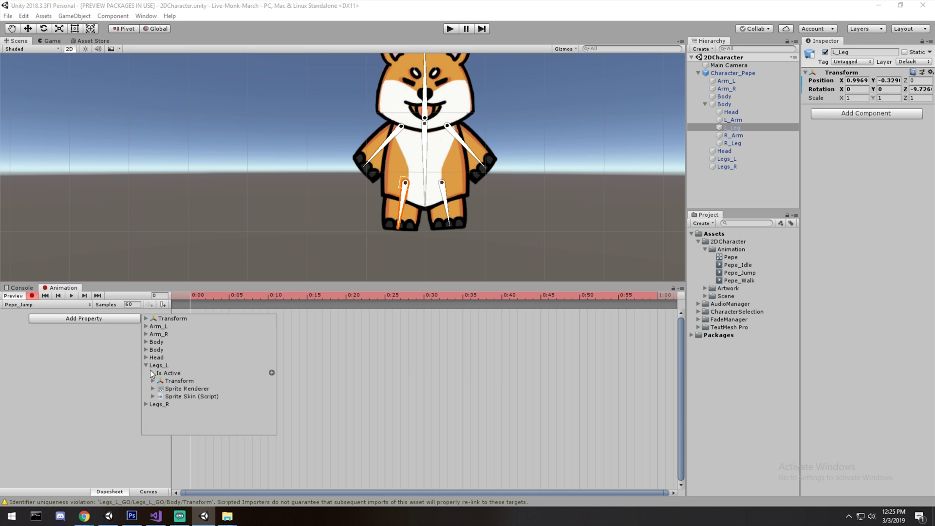
click(160, 381)
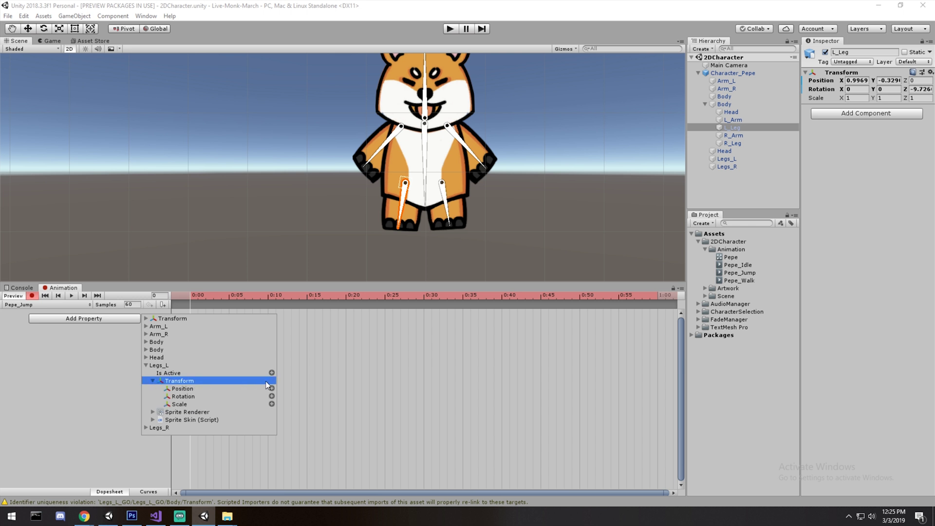
click(271, 387)
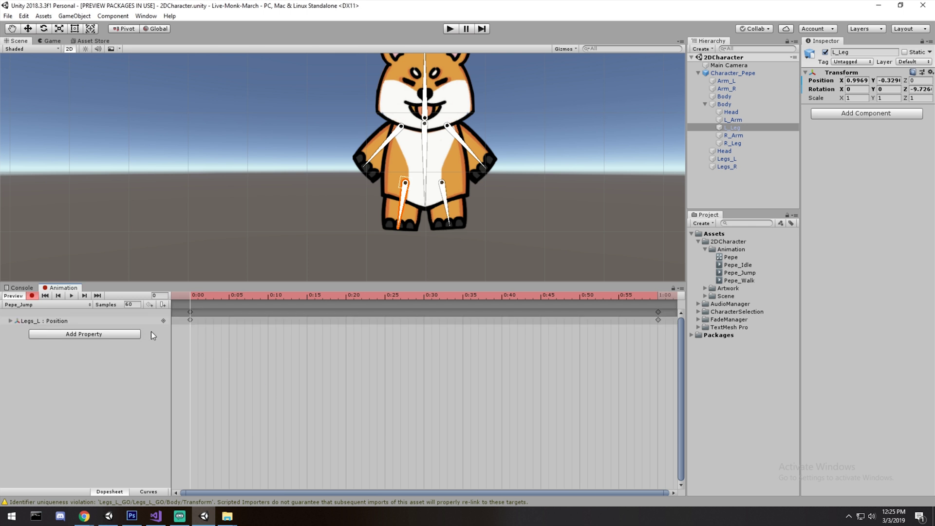
click(82, 335)
click(145, 388)
click(153, 404)
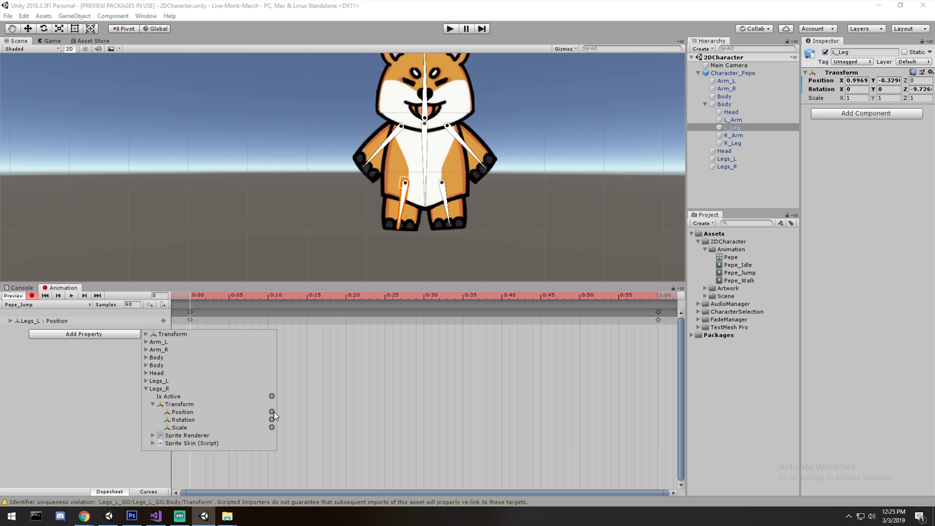
click(272, 412)
Step: Record position keyframes at frame 15 with the L_Leg and R_Leg bones moved upward
drag(215, 296, 307, 298)
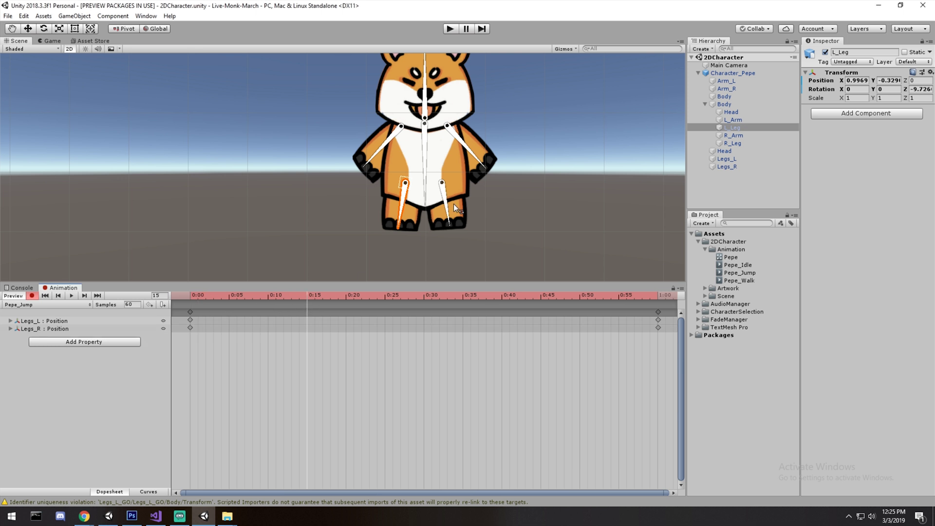
click(402, 206)
key(w)
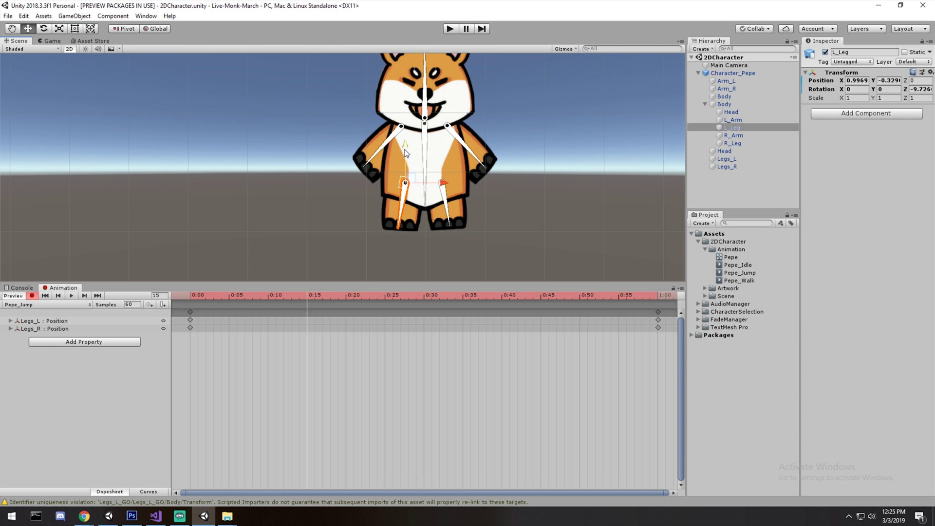
drag(407, 153, 442, 123)
click(443, 208)
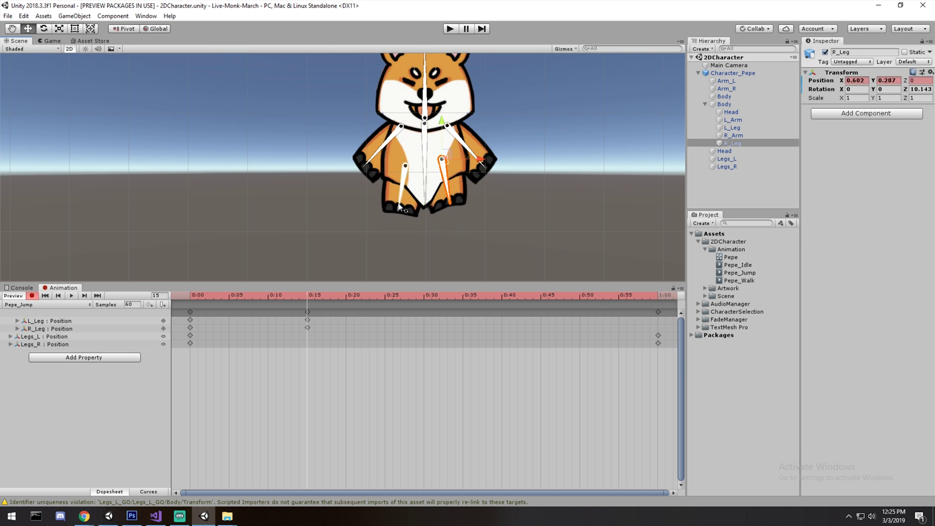
Step: Record a rotation keyframe for the L_Leg bone at frame 15 of Pepe_Jump and play back the clip
drag(407, 192, 414, 170)
drag(293, 294, 198, 295)
key(space)
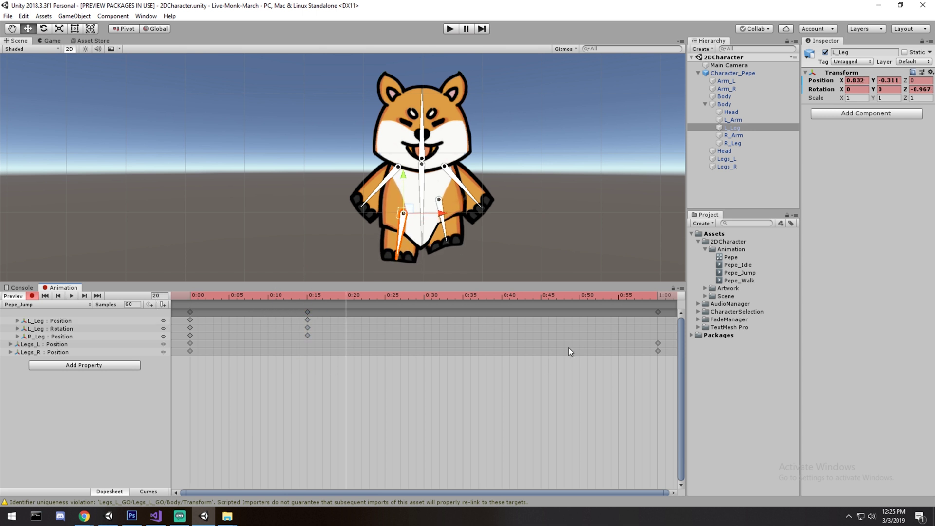
Step: Move the frame 15 keyframes of the L_Leg and R_Leg bones to frame 5
drag(355, 379, 285, 318)
drag(330, 380, 308, 322)
drag(231, 322, 224, 323)
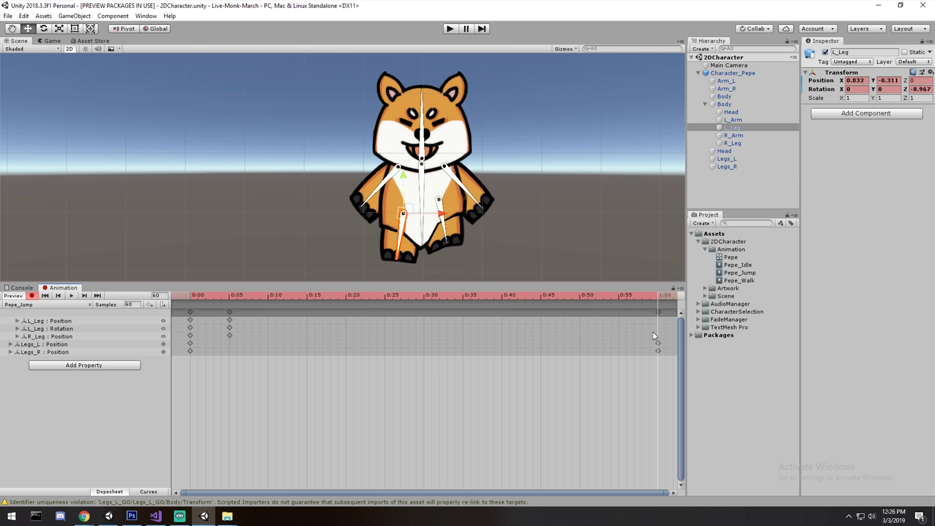
Step: Delete the Legs_L and Legs_R position keyframes at 1:00 in the Pepe_Jump clip
drag(653, 332, 662, 367)
key(Delete)
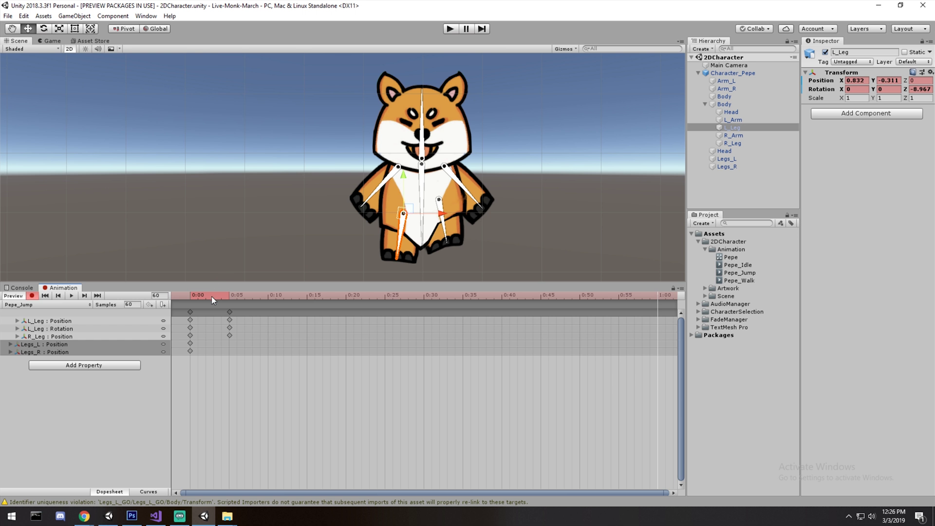
click(181, 298)
Step: Select Character_Pepe and open its Pepe animator controller in the state graph
click(382, 203)
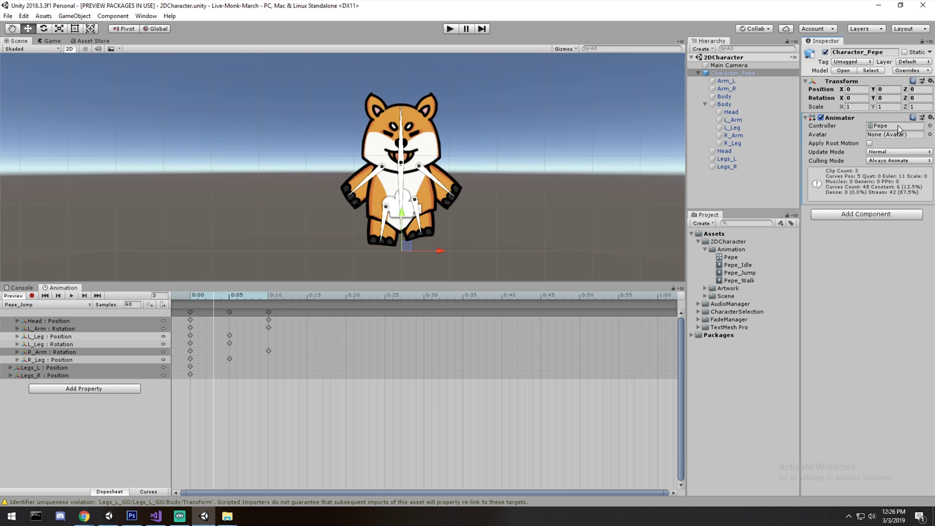
double_click(897, 125)
scroll(454, 155, up, 5)
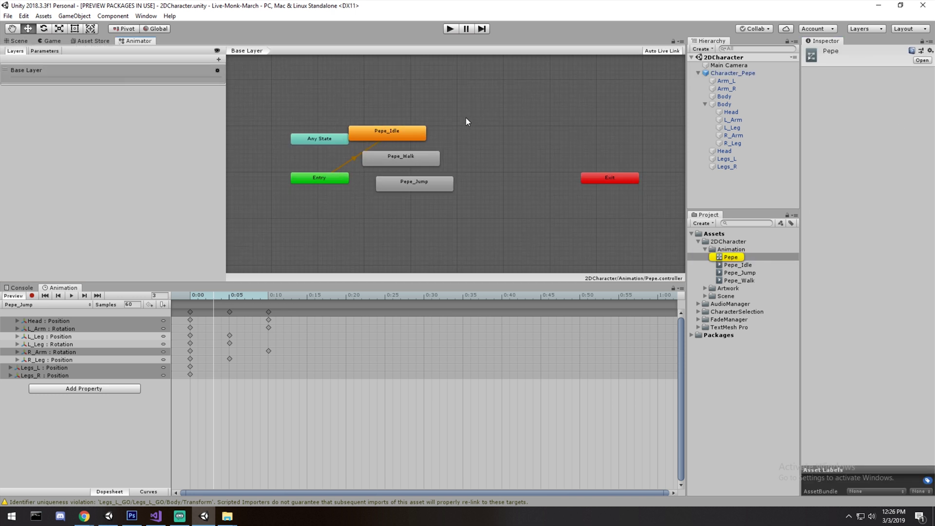
Step: Reposition the Pepe_Idle, Pepe_Walk and Pepe_Jump states as a group, placing Pepe_Idle beside Entry
drag(495, 92, 354, 240)
drag(399, 169, 447, 211)
click(466, 147)
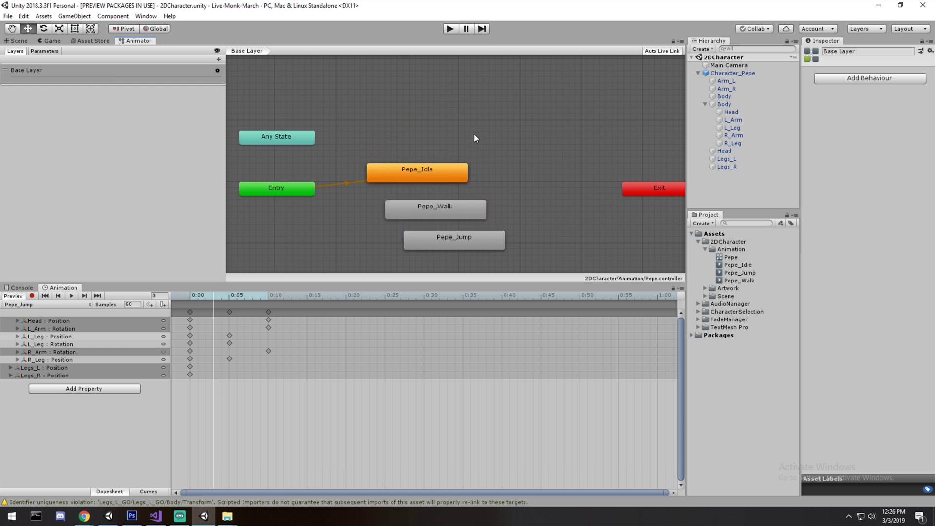
middle_drag(474, 135, 479, 118)
drag(407, 97, 498, 251)
drag(458, 191, 457, 206)
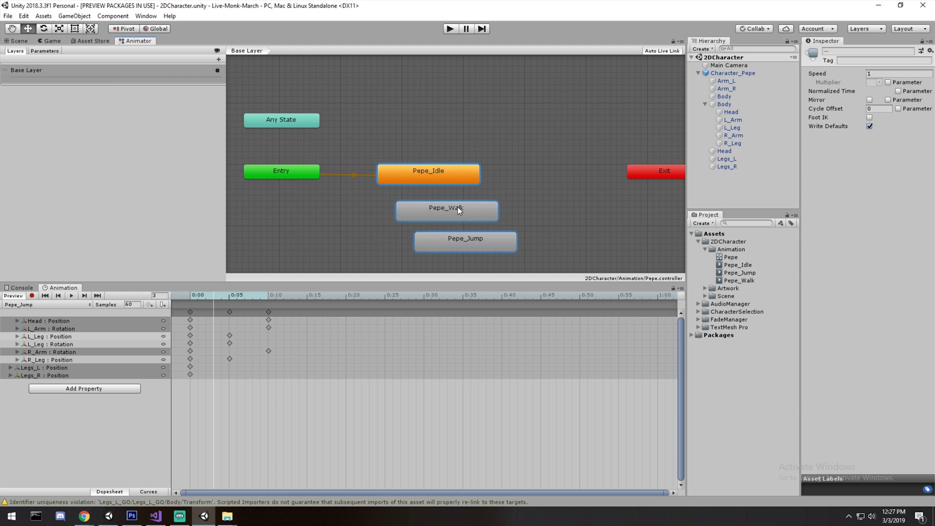
click(460, 145)
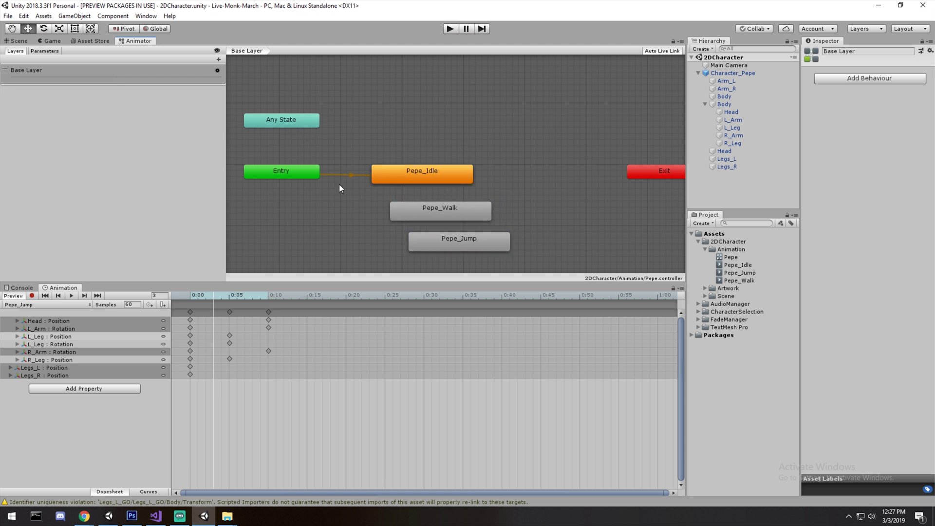
click(441, 214)
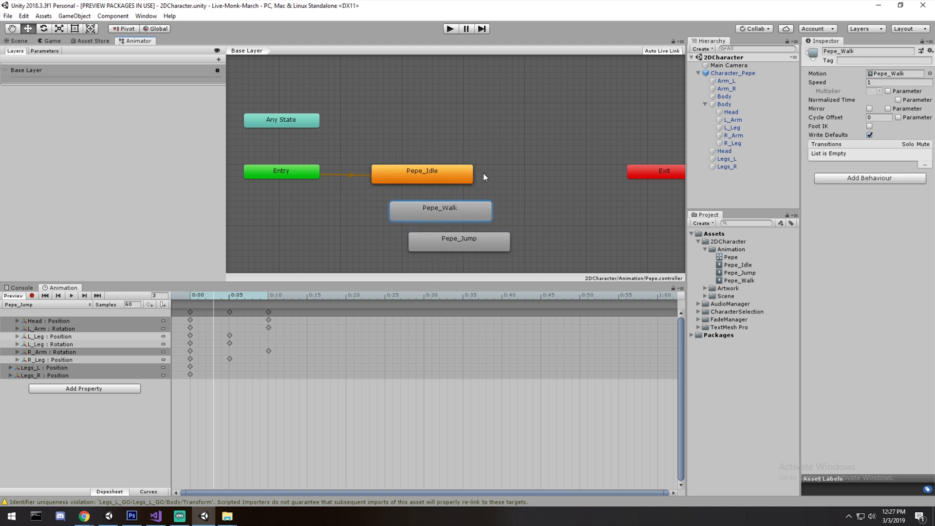
drag(393, 172, 381, 166)
click(462, 108)
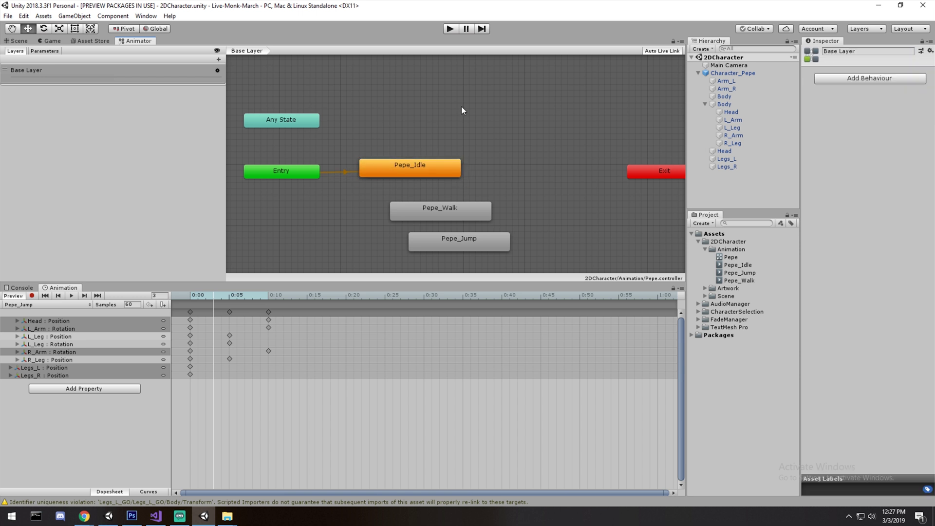
Step: Set Pepe_Walk as the layer default state and restore Pepe_Idle as the default
click(411, 208)
right_click(410, 209)
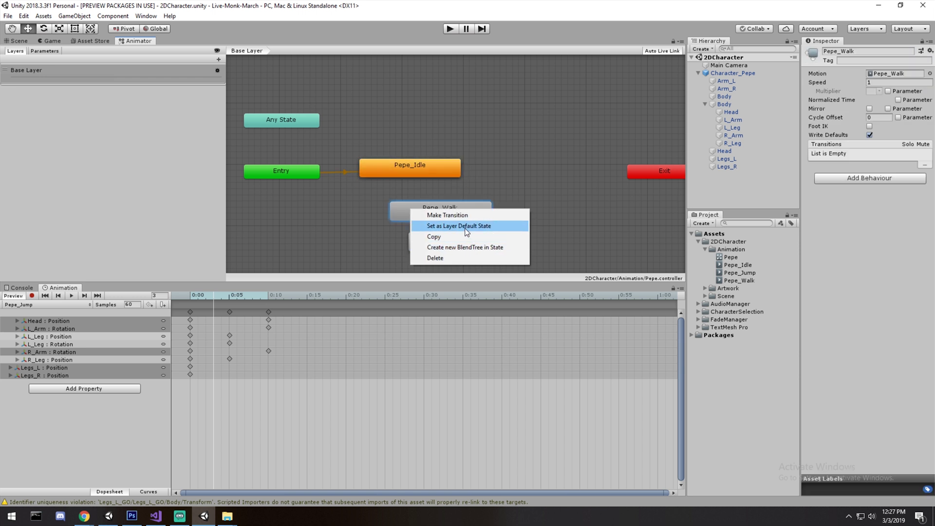
click(466, 227)
click(496, 195)
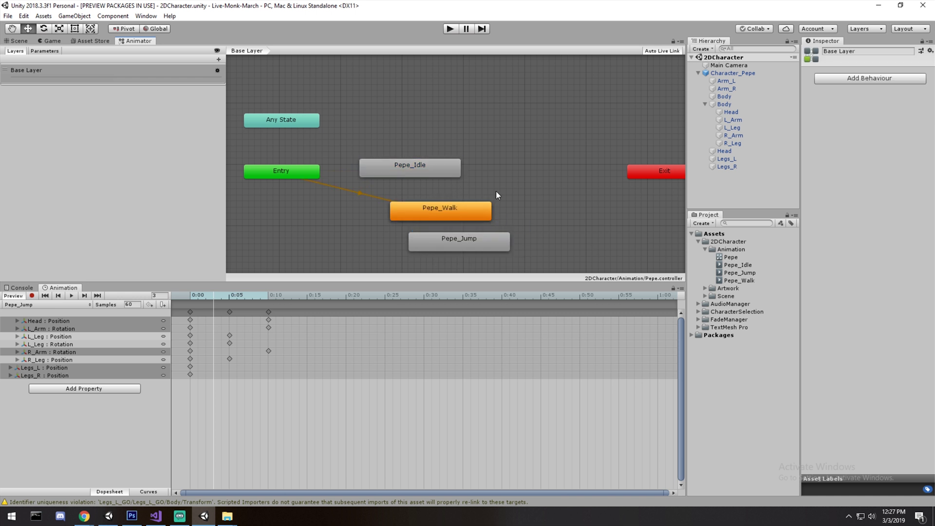
click(408, 166)
right_click(408, 167)
click(465, 195)
Step: Rearrange the states with Pepe_Jump and Pepe_Walk above Pepe_Idle and Any State level with Pepe_Jump
drag(405, 168, 399, 173)
drag(454, 212, 522, 107)
drag(485, 247, 410, 108)
drag(510, 112, 558, 113)
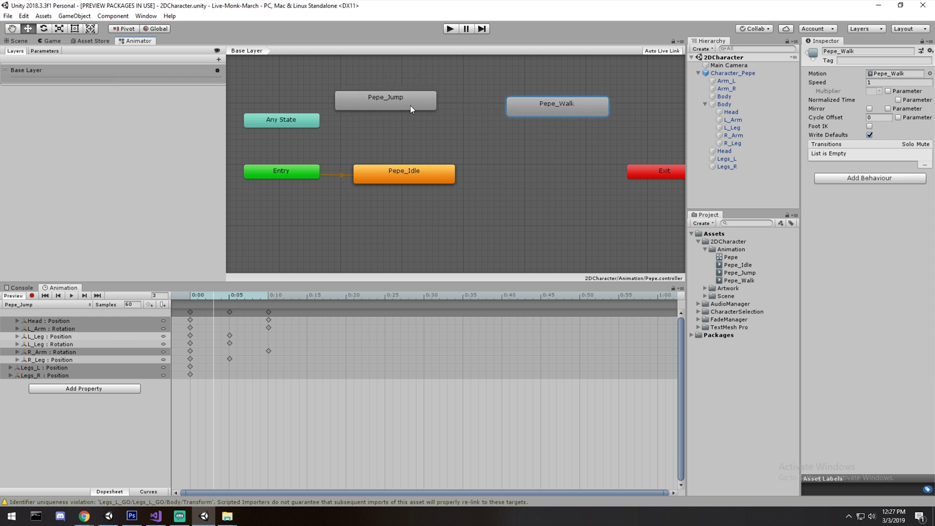
middle_drag(434, 125, 437, 120)
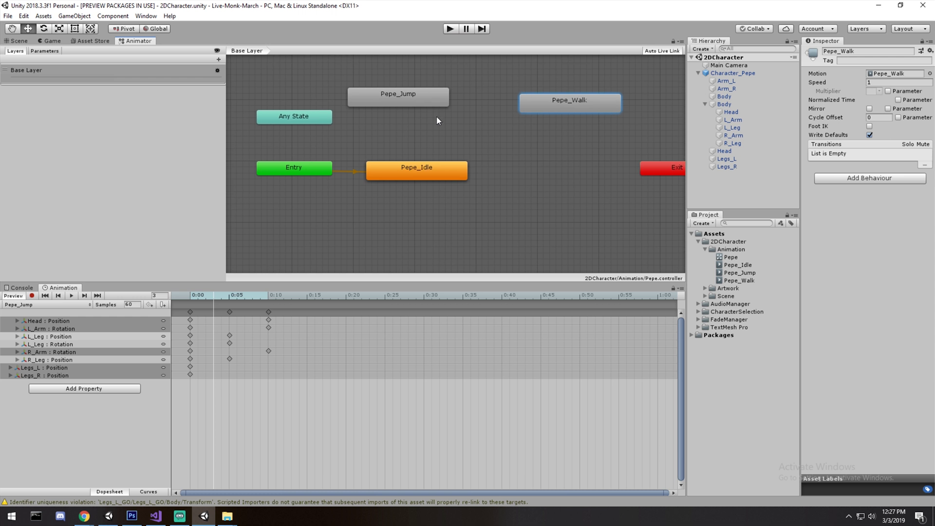
click(412, 96)
drag(425, 100, 426, 88)
drag(307, 112, 306, 84)
drag(402, 96, 401, 108)
drag(312, 86, 312, 99)
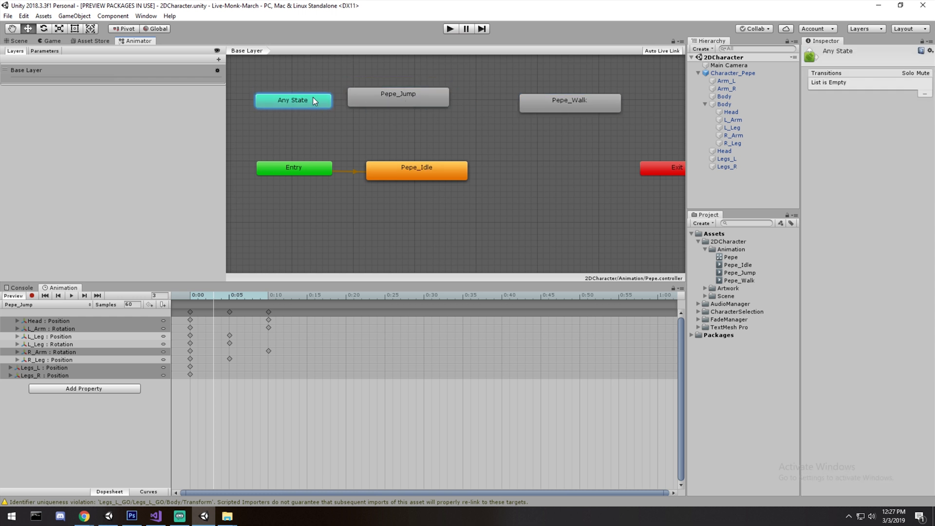
Step: Make a transition from Any State to Pepe_Jump and place Pepe_Jump directly above Pepe_Idle
right_click(307, 98)
click(358, 103)
click(414, 103)
drag(401, 99, 417, 113)
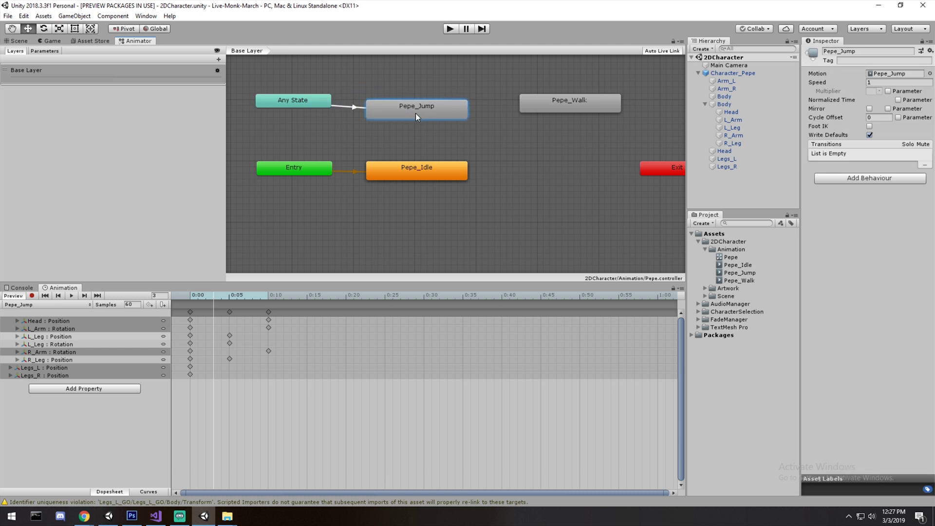
Step: Enlarge the state graph area and move the Pepe_Jump state higher above Pepe_Idle
click(420, 164)
scroll(420, 164, down, 2)
drag(420, 282, 420, 348)
drag(225, 164, 192, 164)
scroll(374, 165, up, 2)
drag(382, 185, 402, 142)
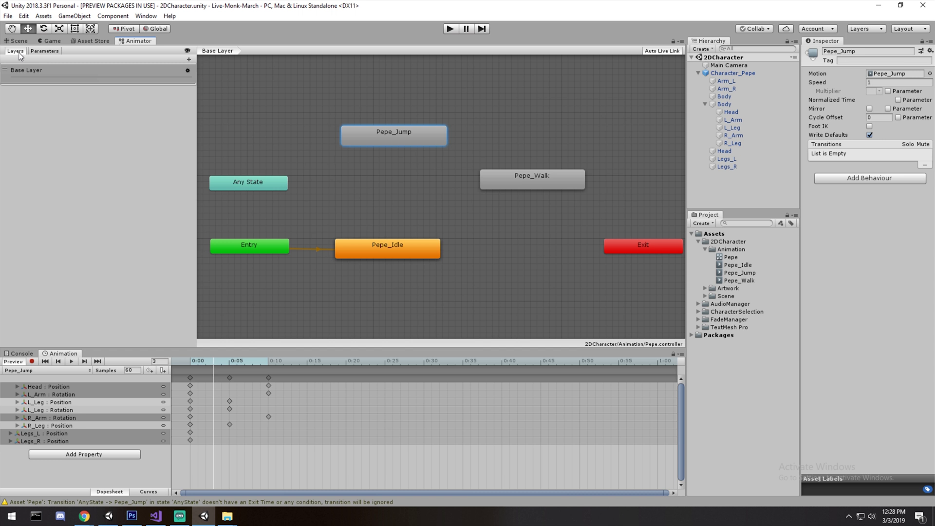
Step: Add a new layer to the animator controller and delete it
click(189, 60)
click(44, 93)
key(Delete)
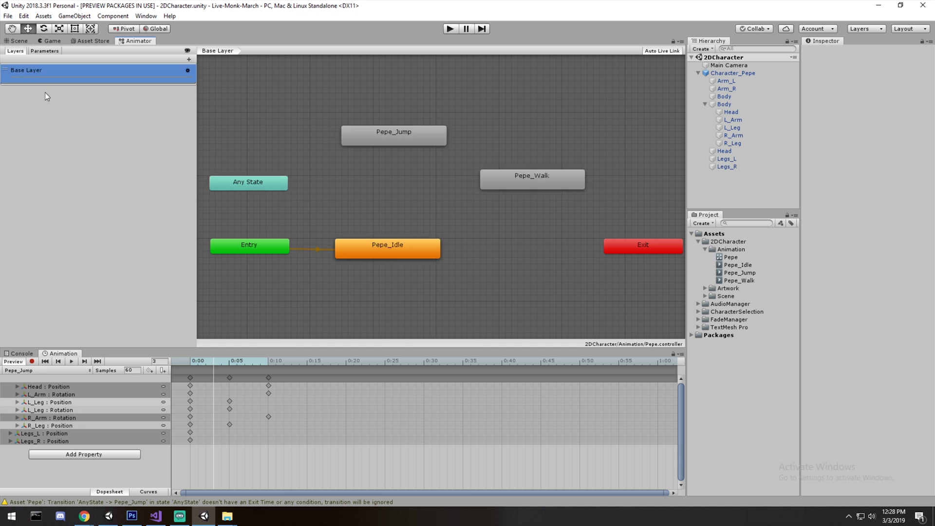
Step: Add a Trigger parameter named Jump to the animator controller
click(42, 52)
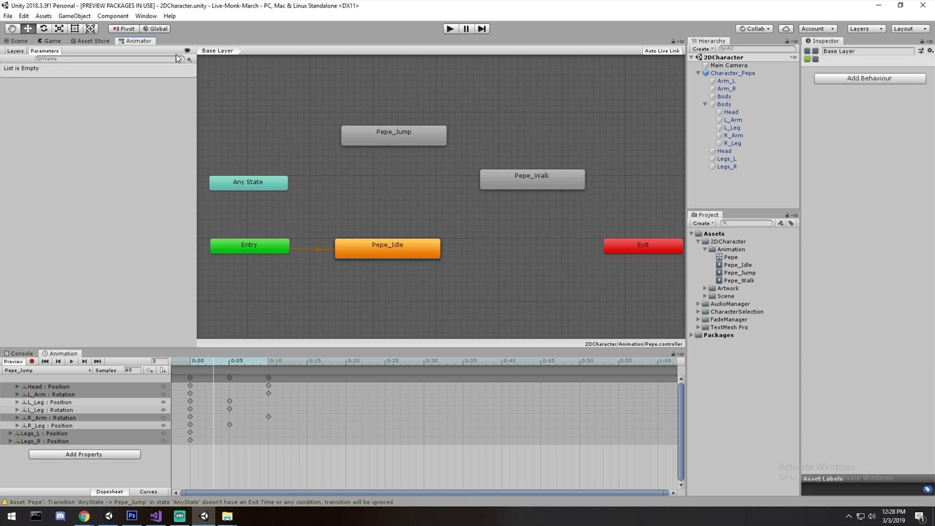
click(190, 60)
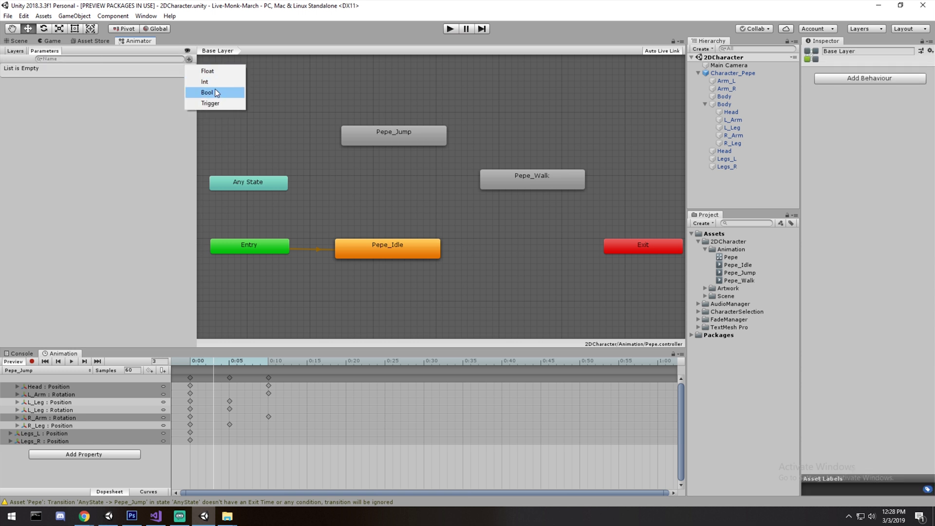
click(209, 103)
text(Jump[)
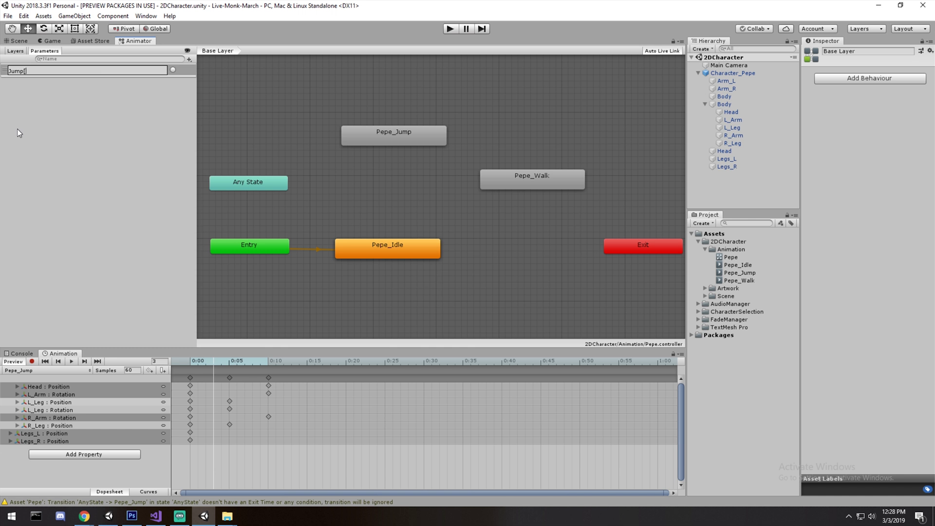
key(Return)
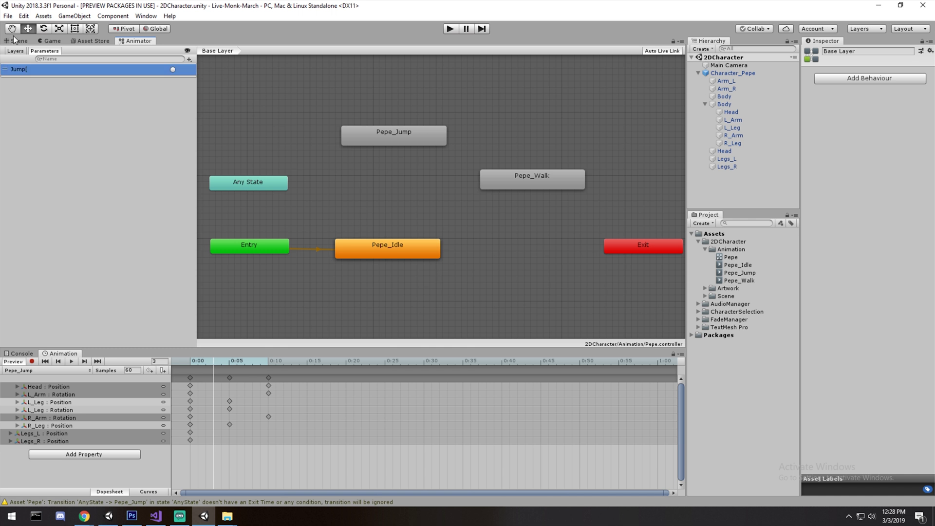
double_click(26, 70)
click(35, 70)
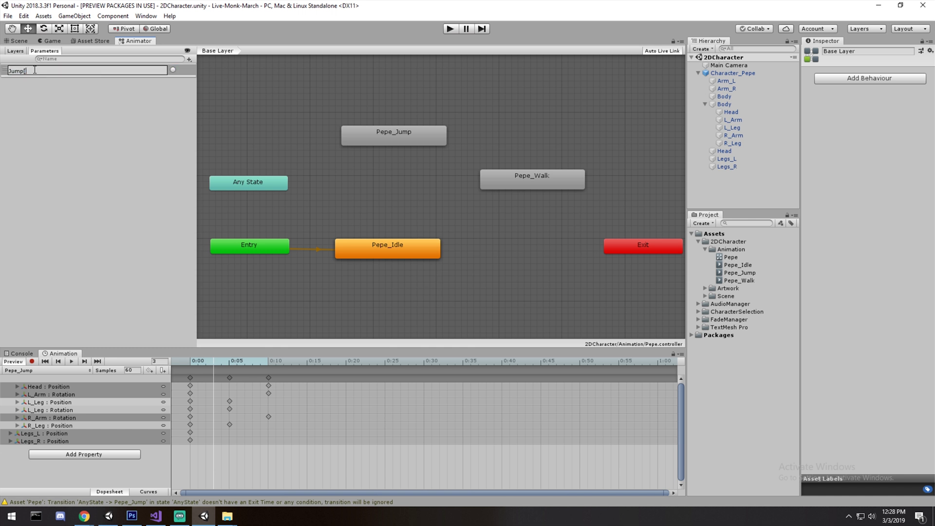
key(Return)
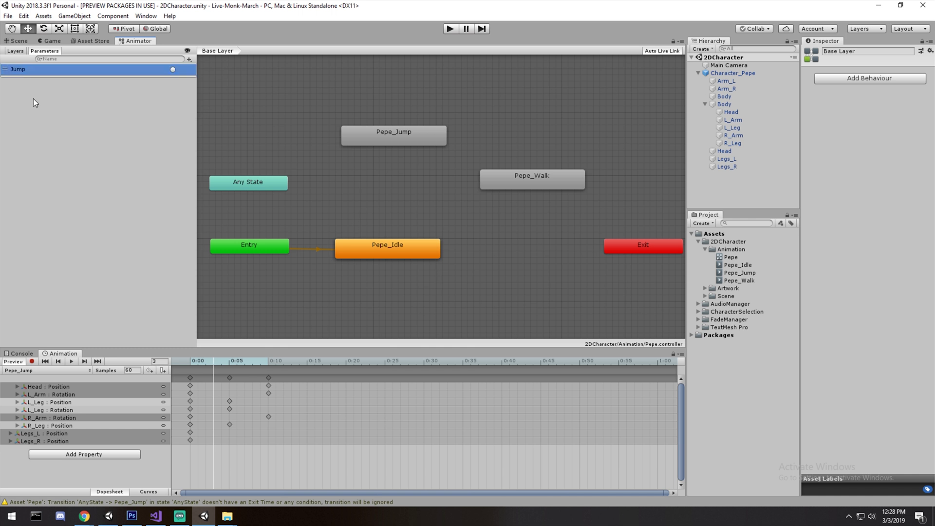
Step: Create a transition from Any State to Pepe_Jump and align Pepe_Jump with the Any State node
click(348, 135)
drag(372, 141, 372, 172)
click(378, 133)
middle_drag(304, 154, 343, 146)
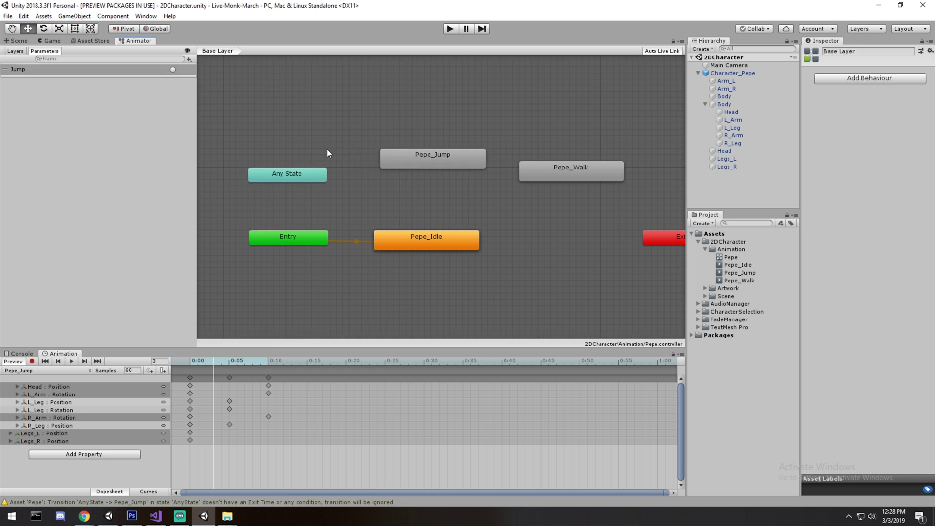
right_click(301, 170)
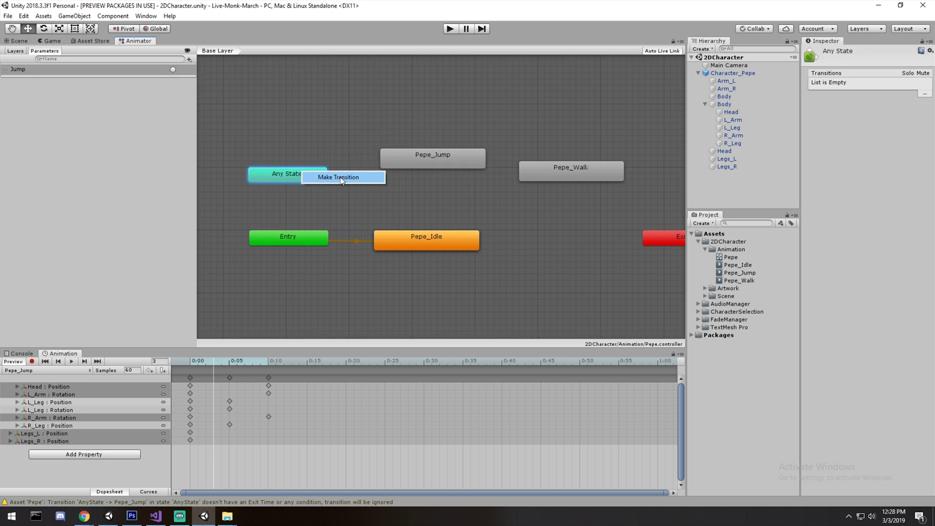
click(341, 178)
click(417, 163)
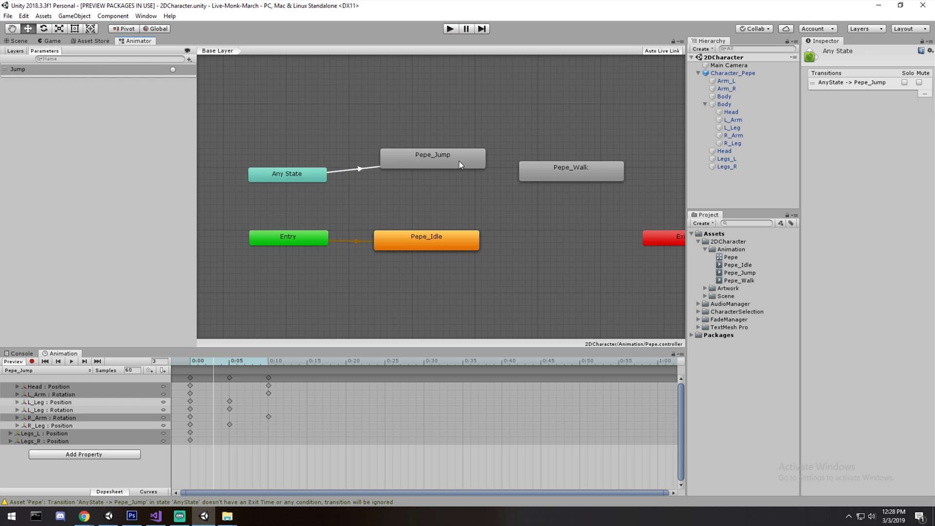
click(419, 165)
drag(422, 165, 433, 169)
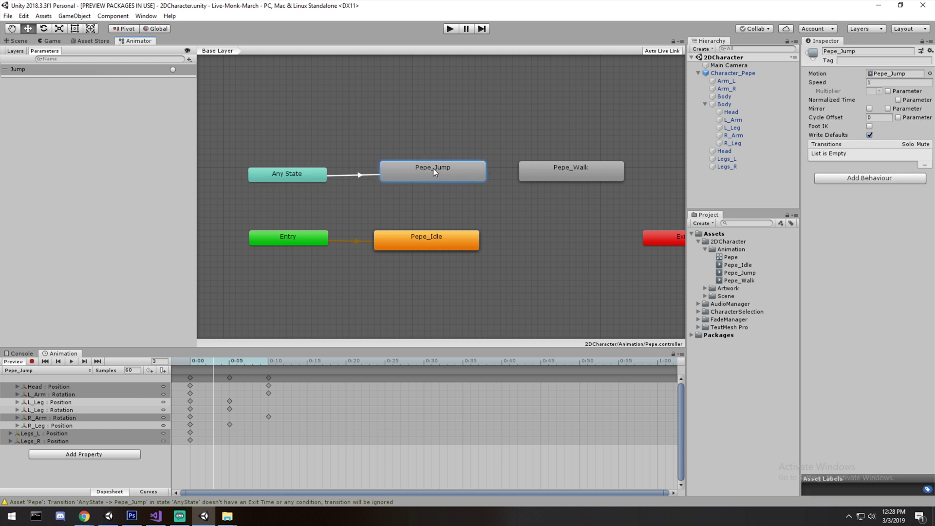
Step: Add the Jump trigger as the condition of the Any State to Pepe_Jump transition
click(353, 150)
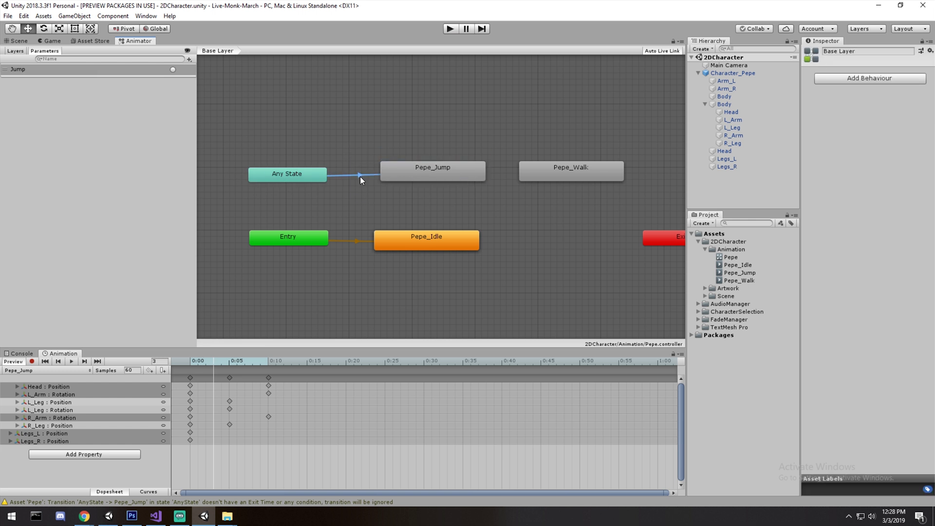
click(360, 176)
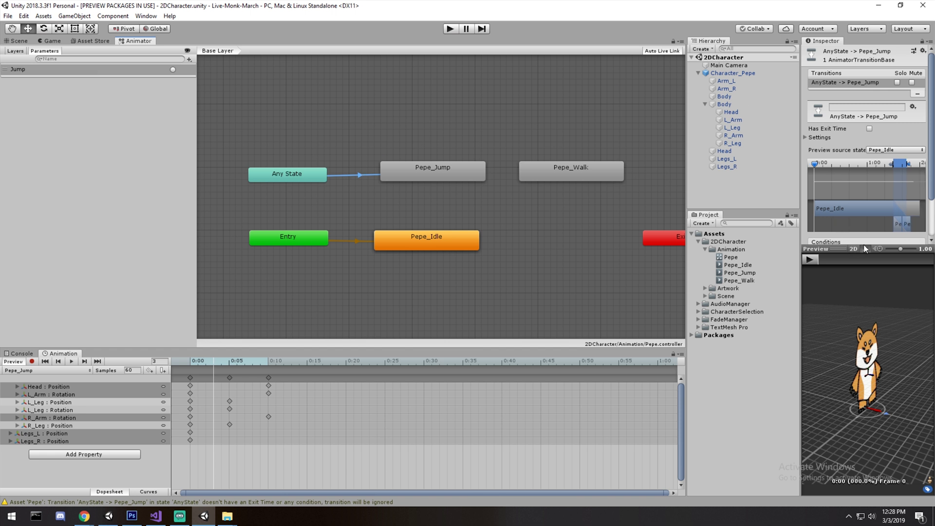
drag(841, 251, 849, 302)
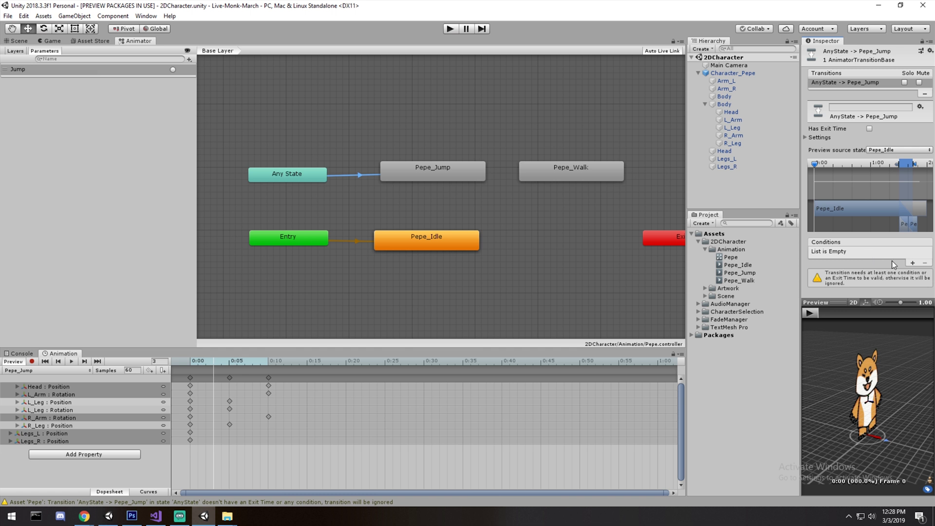
click(912, 264)
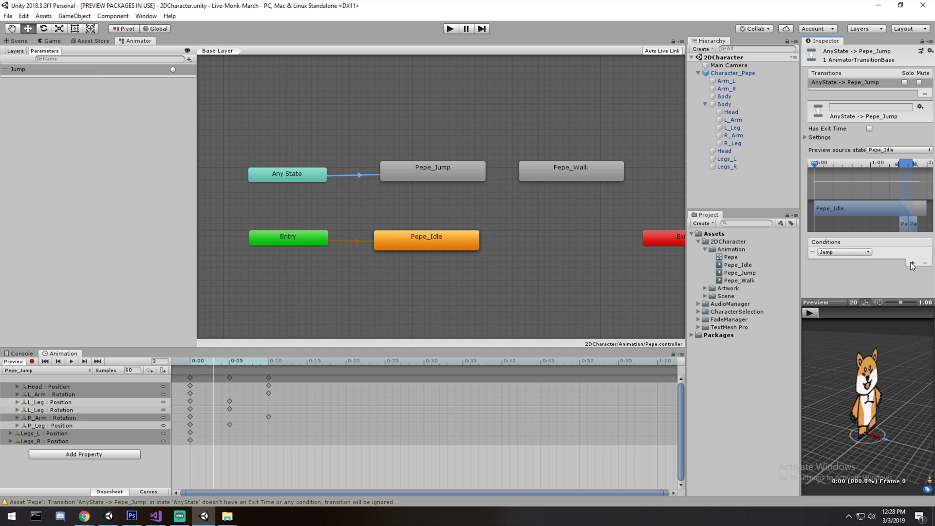
click(826, 253)
click(844, 287)
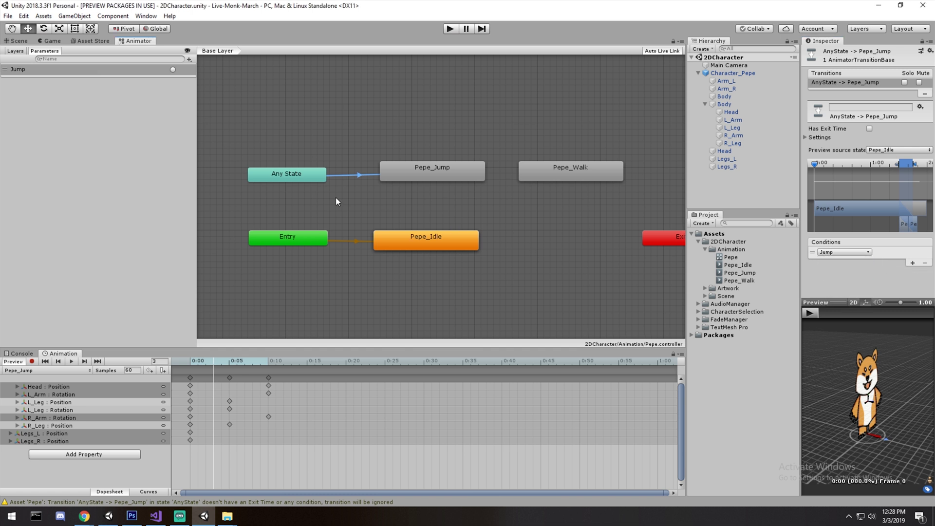
scroll(413, 190, down, 5)
scroll(413, 190, up, 4)
scroll(442, 179, down, 3)
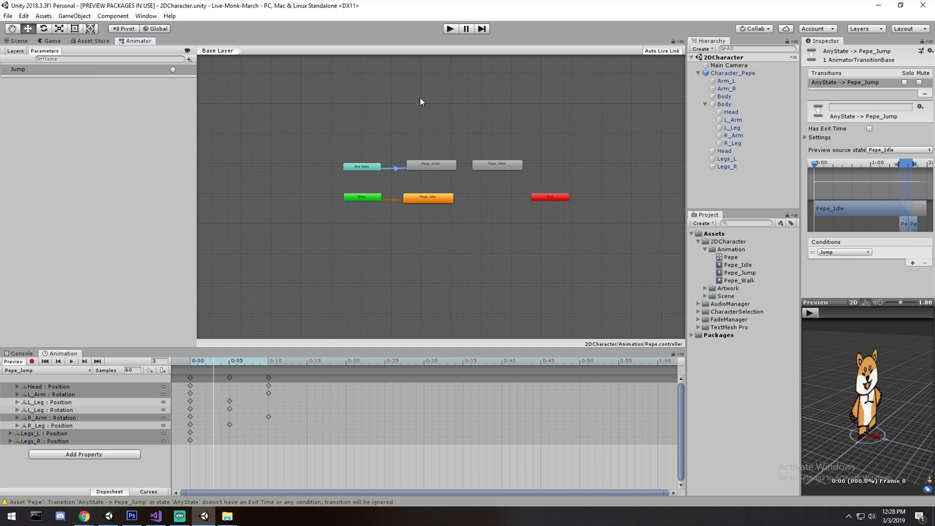
scroll(436, 146, up, 3)
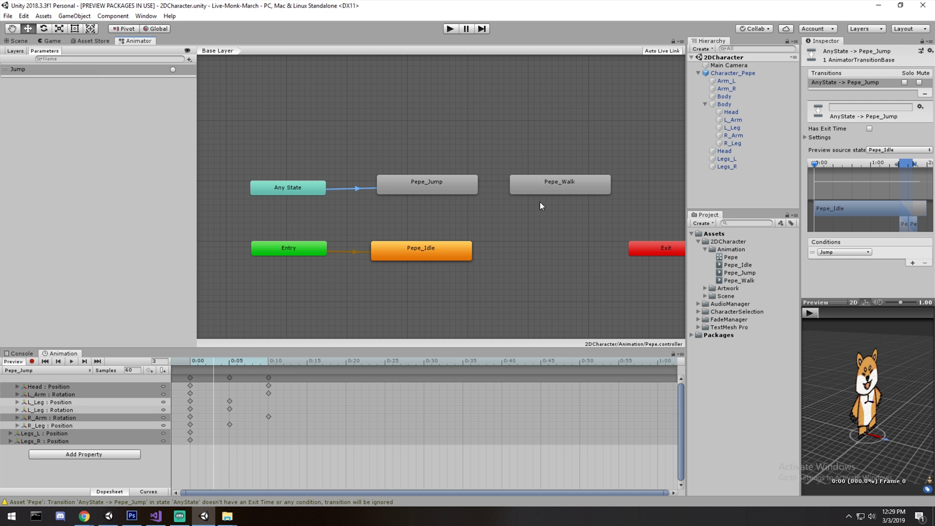
Step: Create a transition from the Pepe_Jump state to the Pepe_Idle state
right_click(442, 186)
click(453, 190)
click(453, 250)
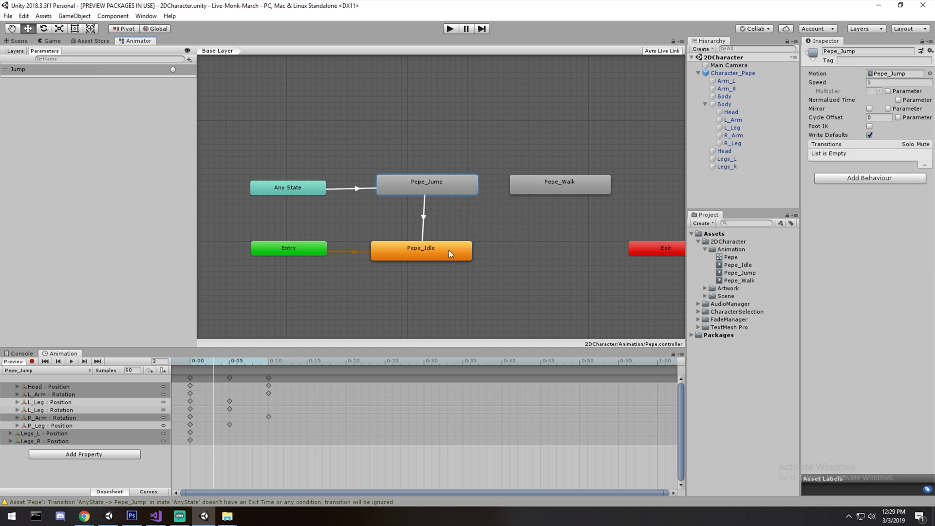
click(122, 131)
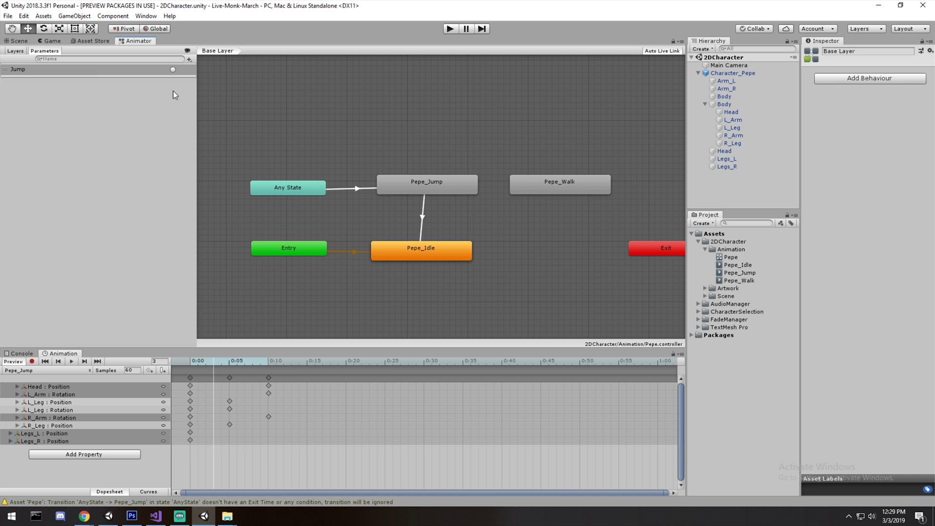
Step: Add a Bool parameter named Grounded to the animator controller
click(189, 59)
click(219, 92)
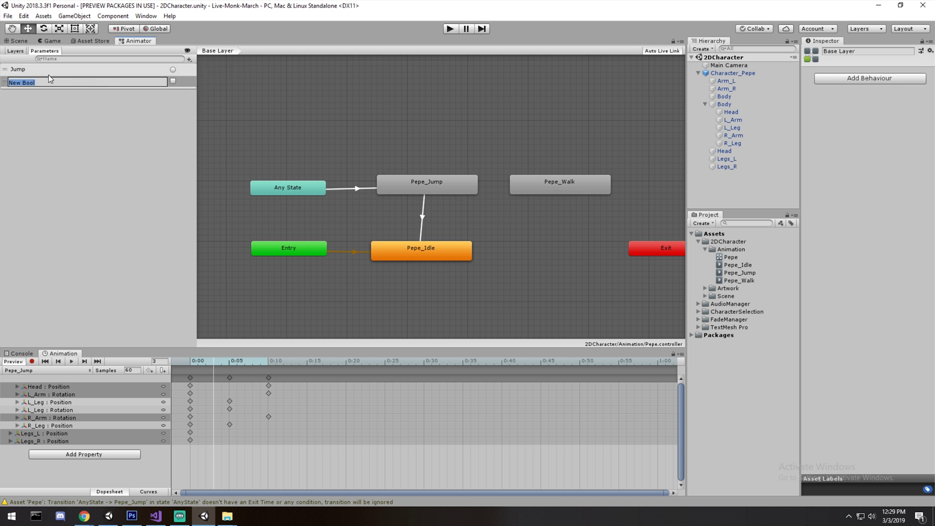
text(Grounded)
key(Return)
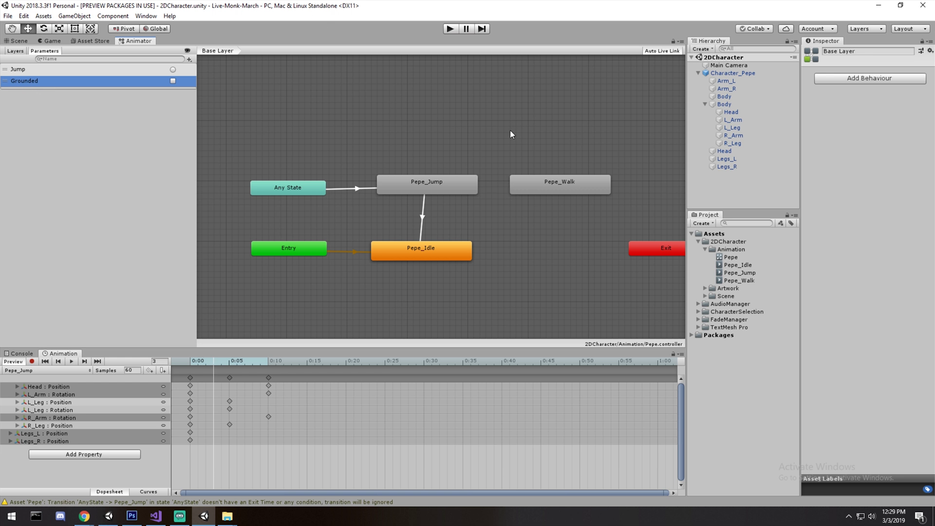
Step: Move the Pepe_Jump state so it lines up directly above Pepe_Idle
drag(436, 185, 431, 192)
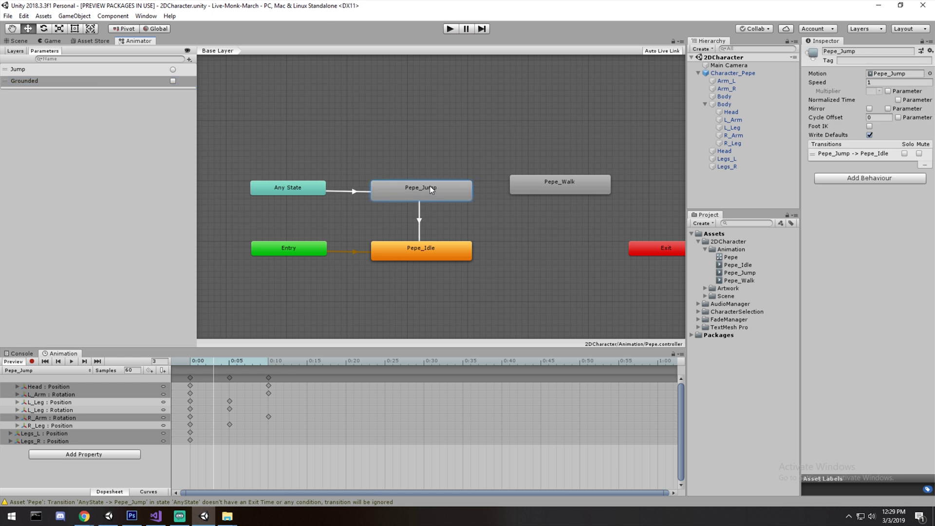
click(414, 152)
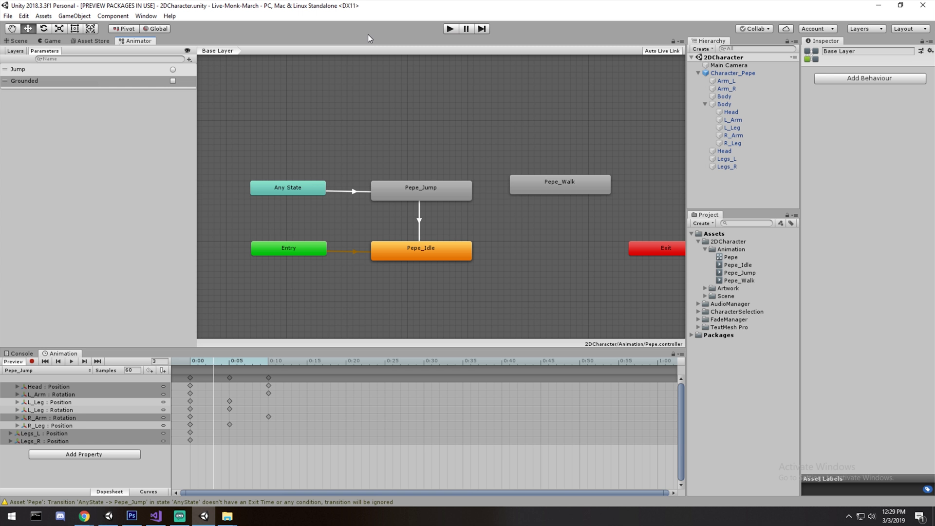
click(308, 188)
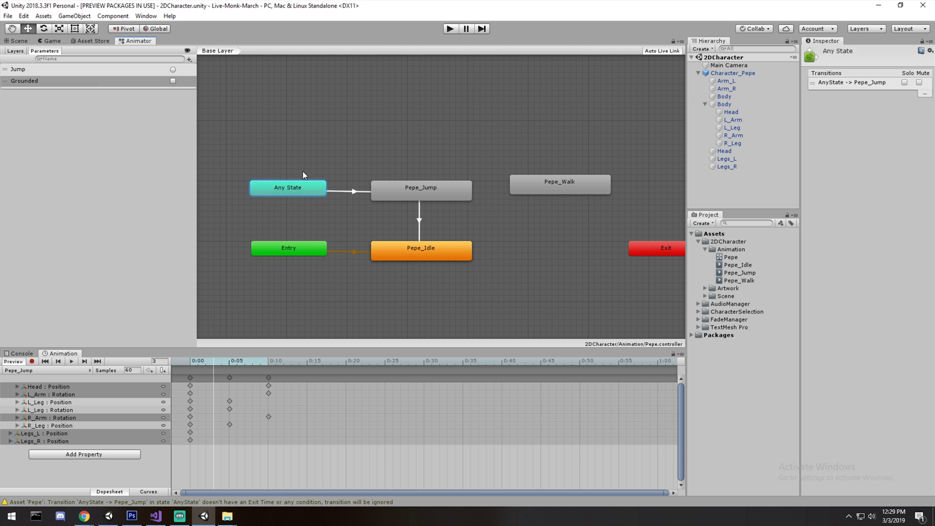
drag(358, 116, 441, 139)
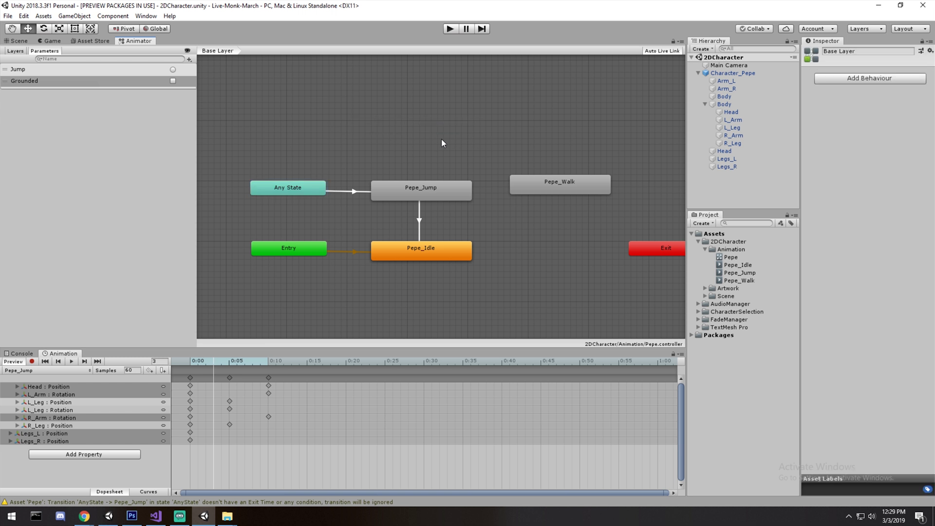
click(440, 249)
click(498, 222)
click(428, 197)
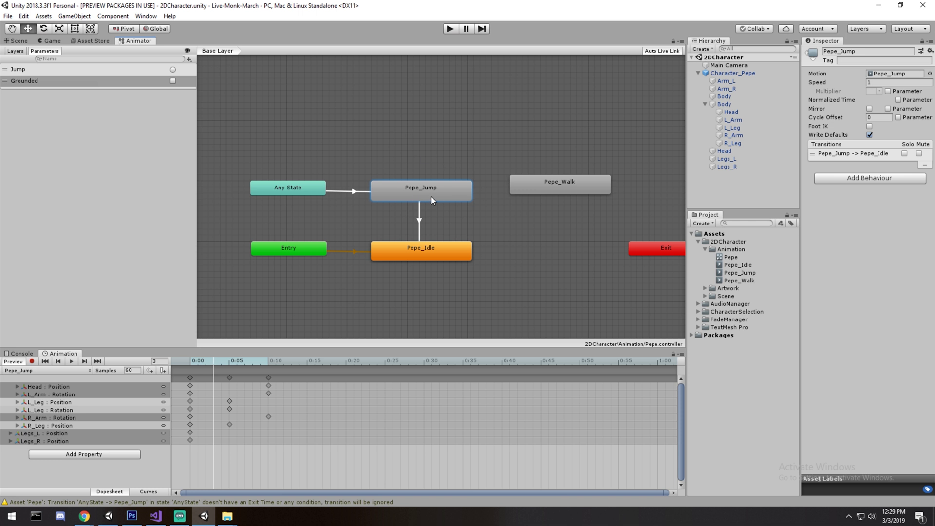
click(420, 216)
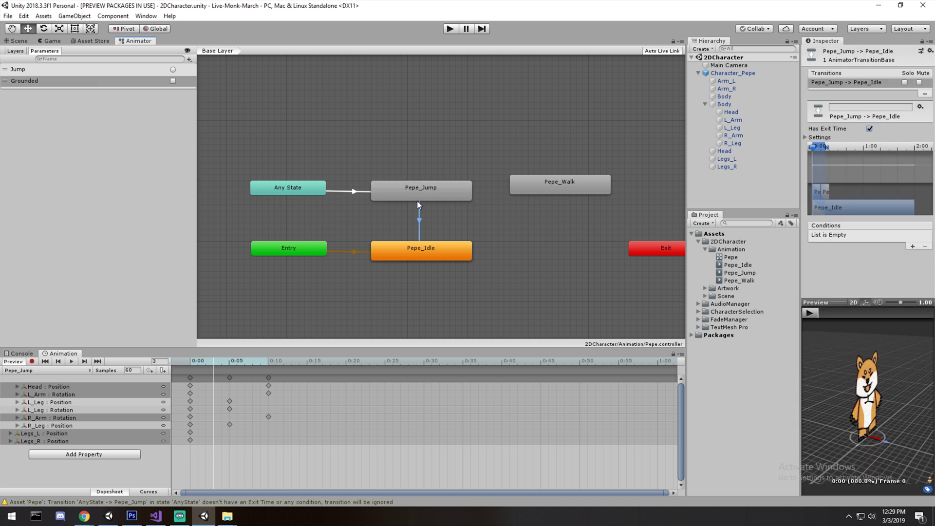
click(398, 184)
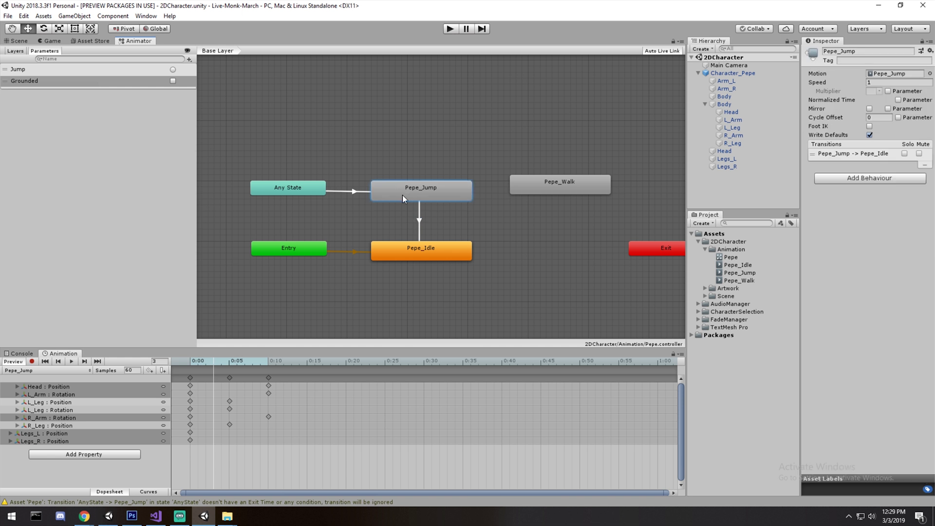
Step: Add Grounded set to true as the condition of the Pepe_Jump to Pepe_Idle transition
click(419, 220)
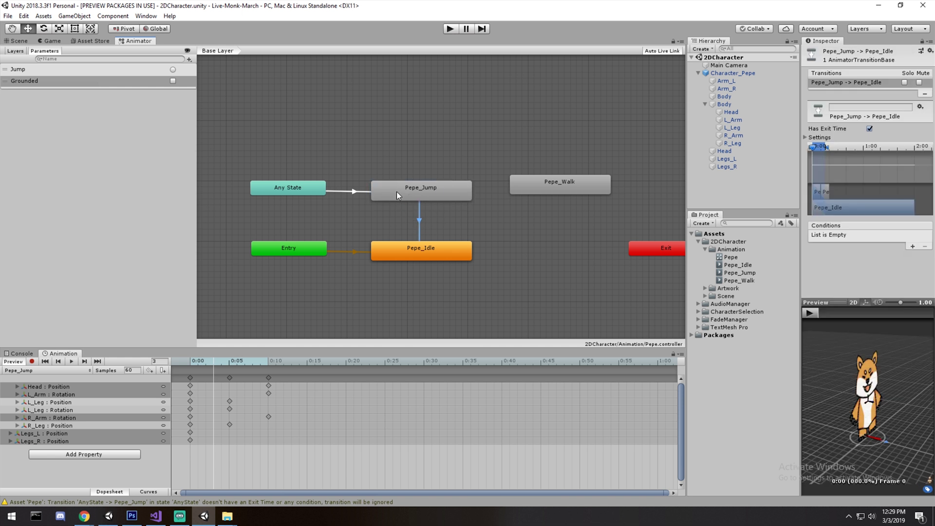
click(913, 246)
click(863, 235)
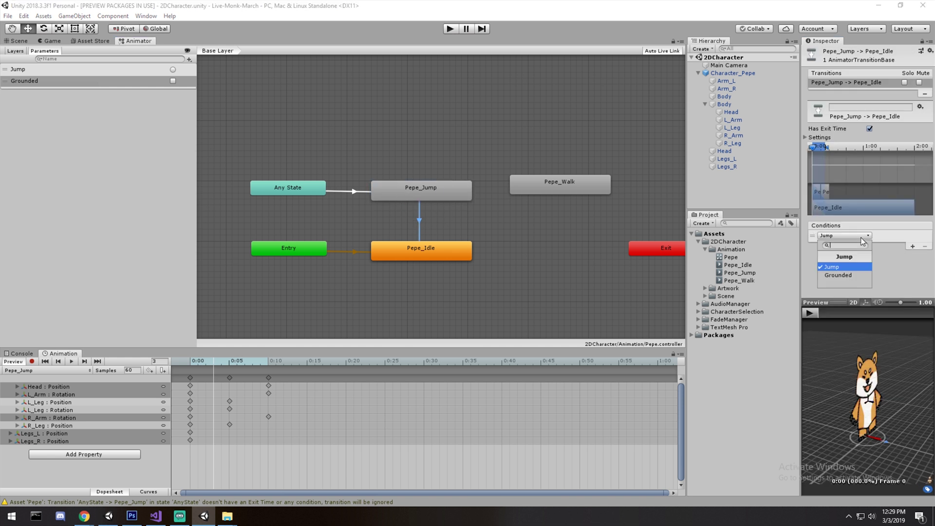
click(839, 276)
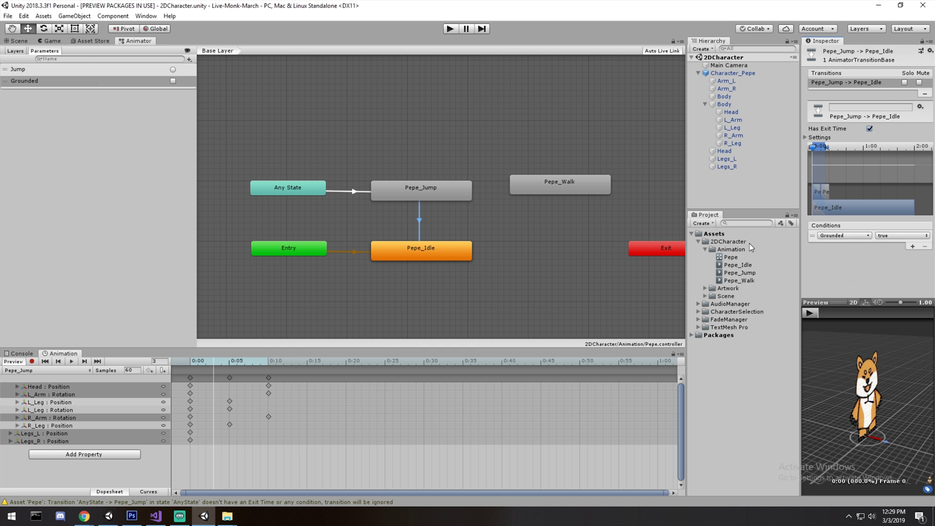
click(463, 227)
Step: Move Pepe_Walk level with Pepe_Idle and create a transition from Pepe_Idle to Pepe_Walk
click(432, 243)
drag(551, 190, 547, 253)
click(460, 253)
right_click(459, 253)
click(475, 258)
click(536, 246)
click(549, 253)
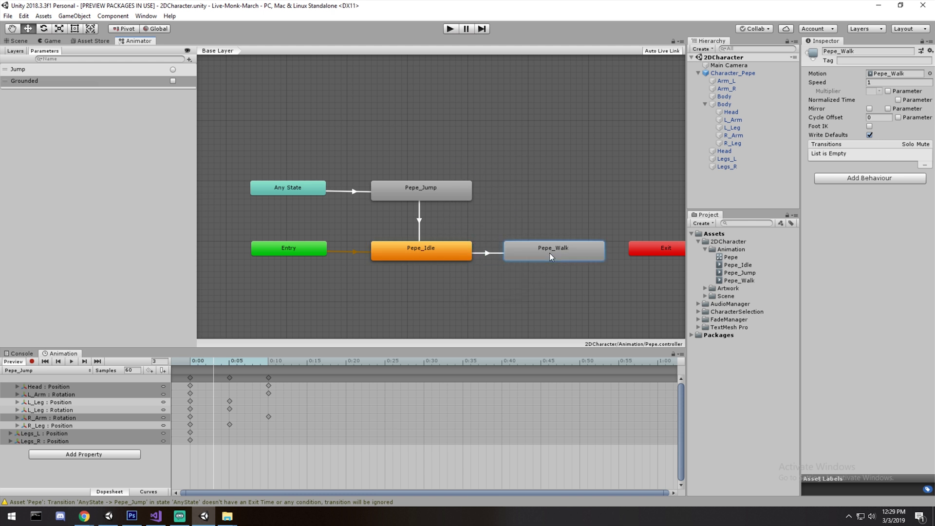
click(523, 158)
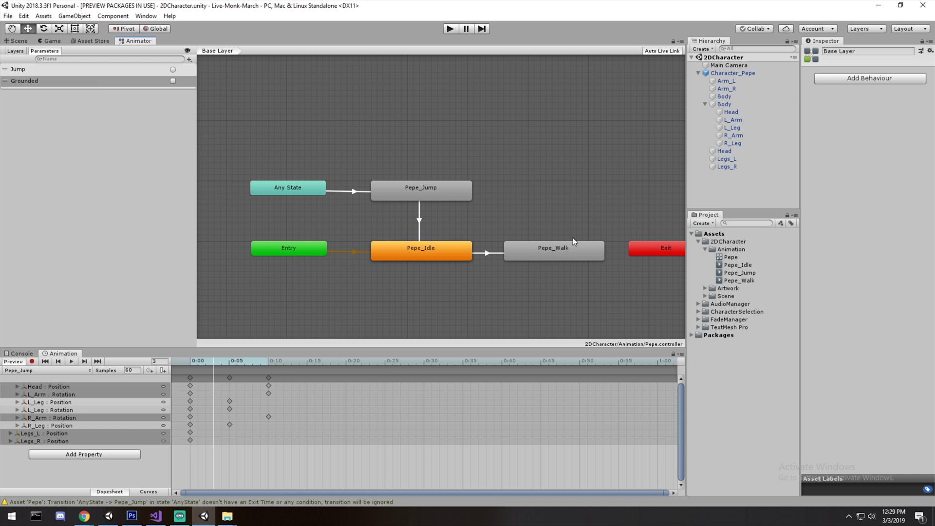
Step: Add a Float parameter named Speed to the animator controller
click(189, 59)
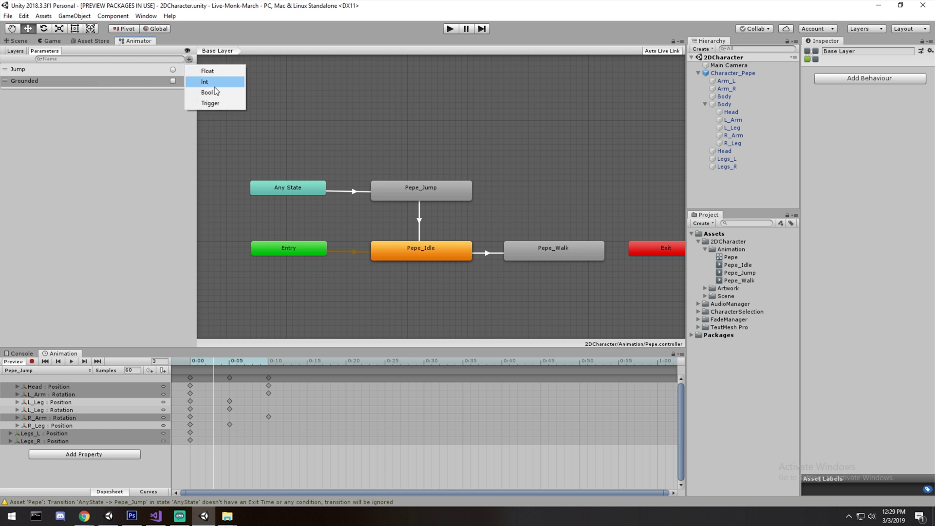
click(217, 71)
text(Speed)
key(Return)
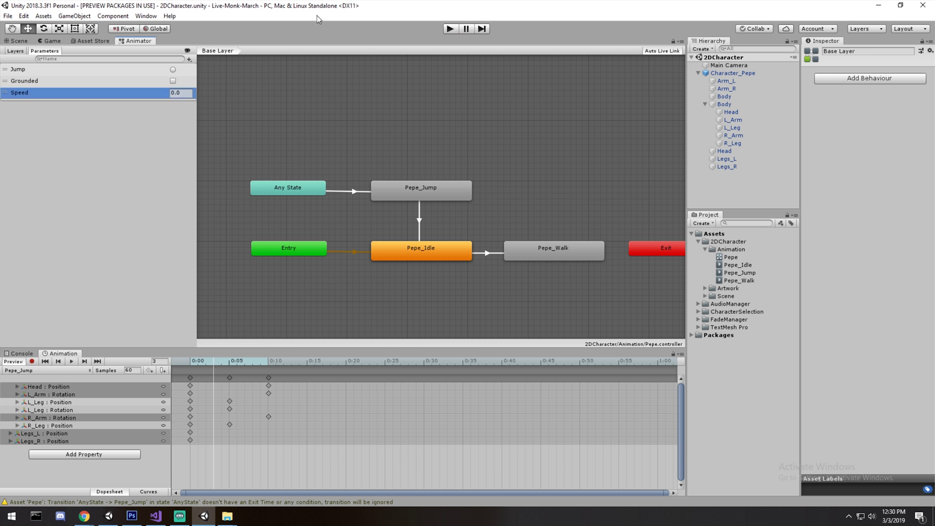
Step: Add Speed Greater than 0 as the condition of the Pepe_Idle to Pepe_Walk transition
click(485, 252)
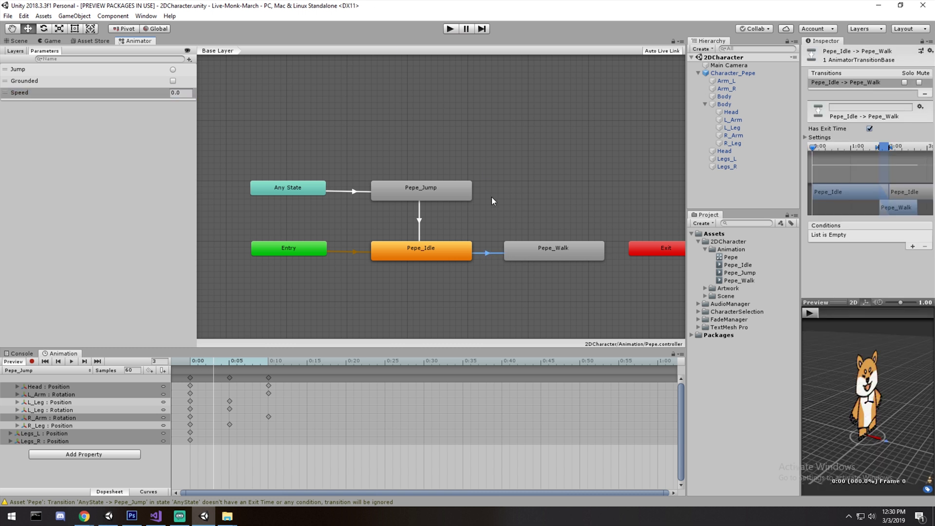
click(492, 197)
click(485, 251)
click(913, 247)
click(859, 237)
click(848, 284)
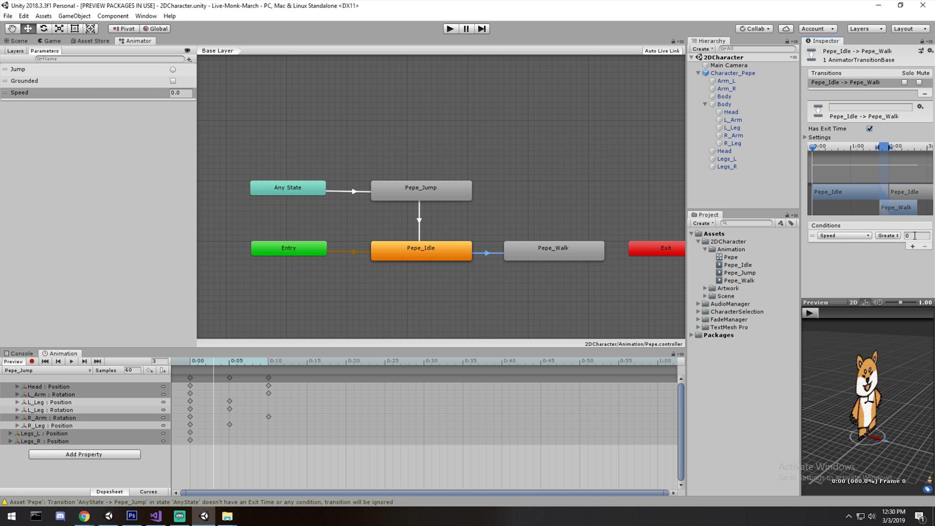
Step: Create a transition from the Pepe_Walk state to the Pepe_Jump state
click(554, 255)
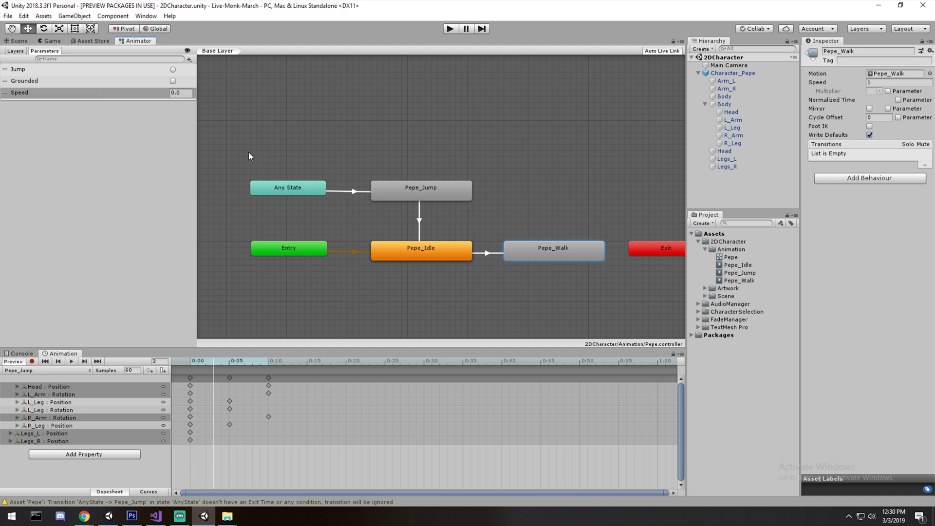
key(f)
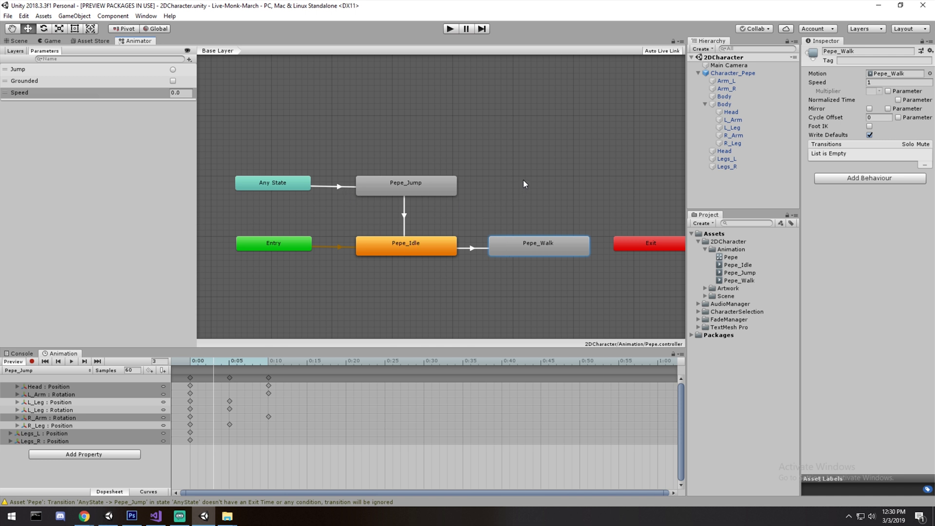
click(522, 180)
right_click(519, 238)
click(541, 245)
click(451, 189)
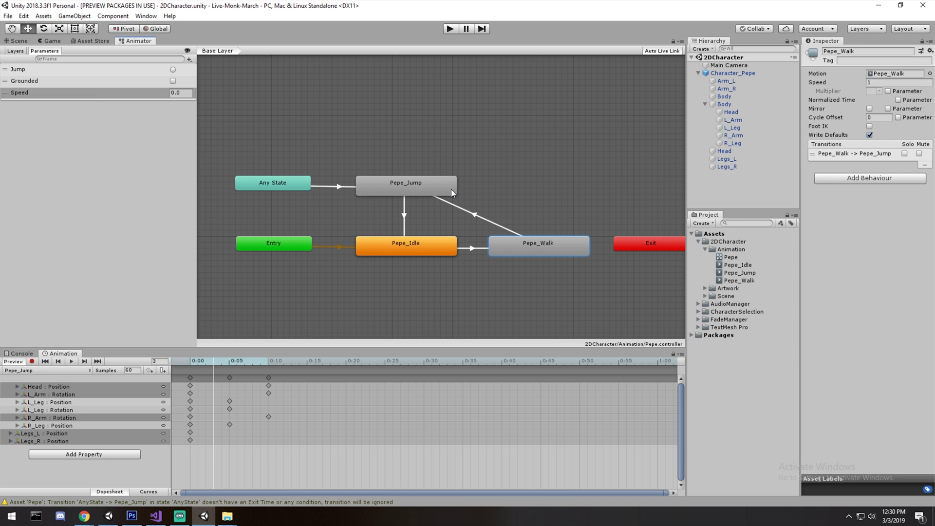
Step: Add the Jump trigger as the condition of the Pepe_Walk to Pepe_Jump transition
click(495, 223)
click(913, 246)
click(877, 237)
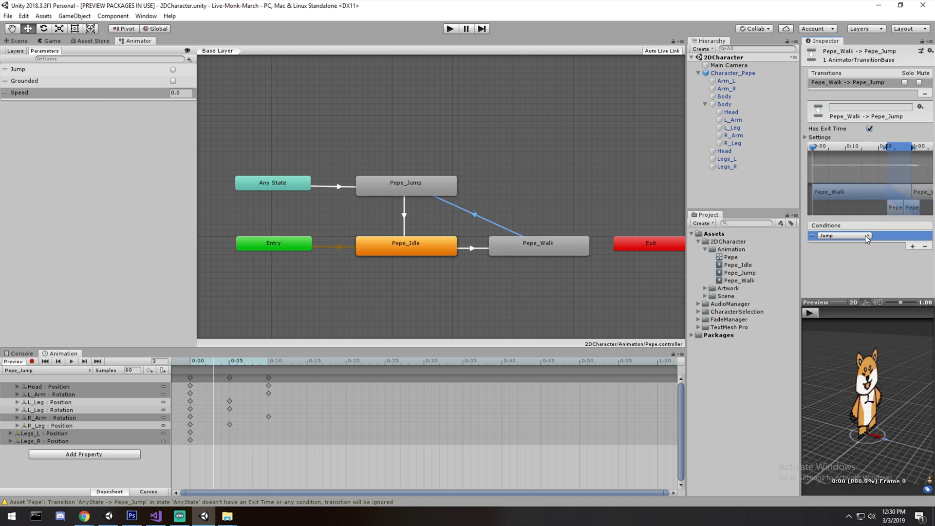
Step: Create a transition from Pepe_Walk back to Pepe_Idle and select that transition
scroll(546, 185, up, 2)
click(554, 226)
right_click(554, 226)
click(572, 232)
click(451, 226)
click(510, 226)
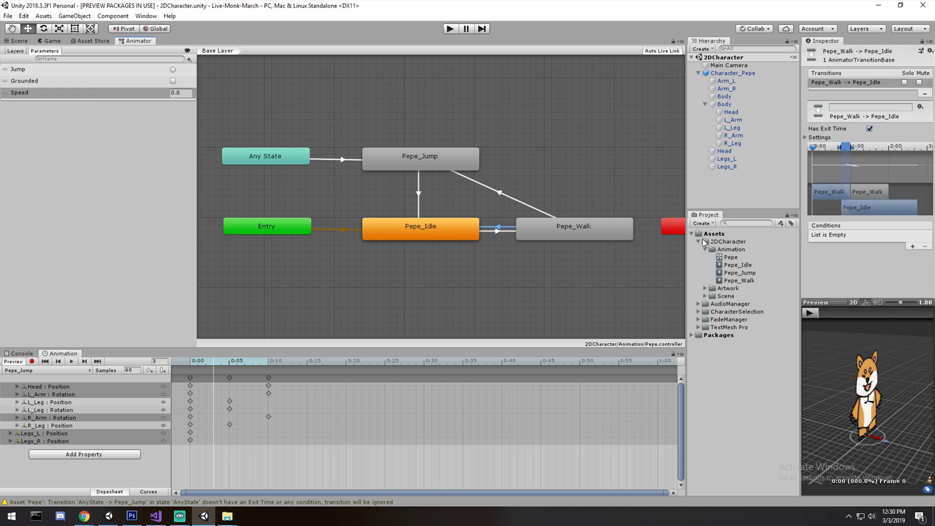
Step: Add Speed Less than 0.01 as the condition of the Pepe_Walk to Pepe_Idle transition
click(913, 246)
click(861, 236)
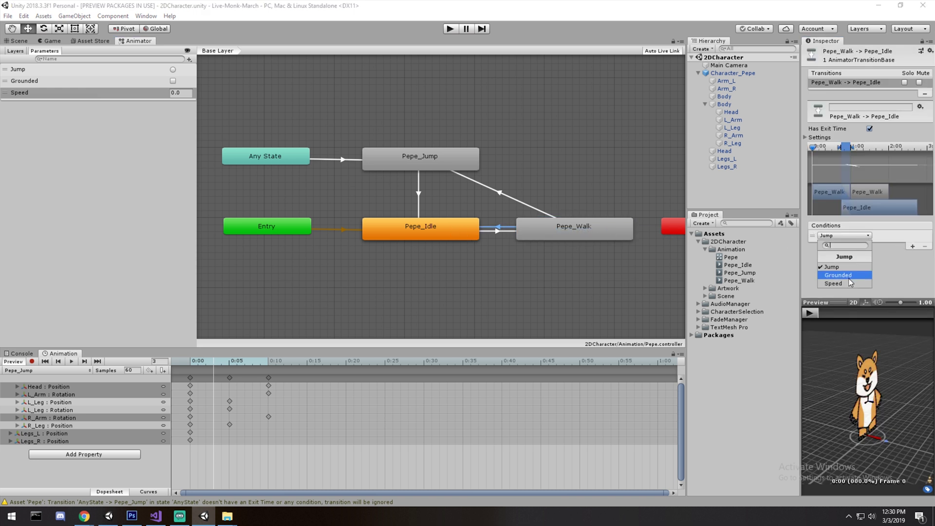
click(833, 284)
click(916, 236)
click(895, 257)
click(918, 238)
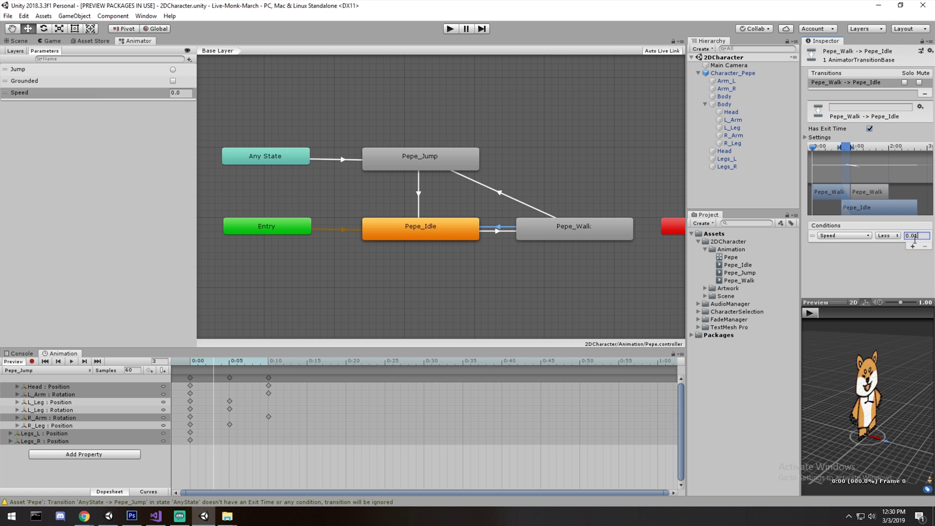
click(235, 138)
drag(206, 117, 659, 271)
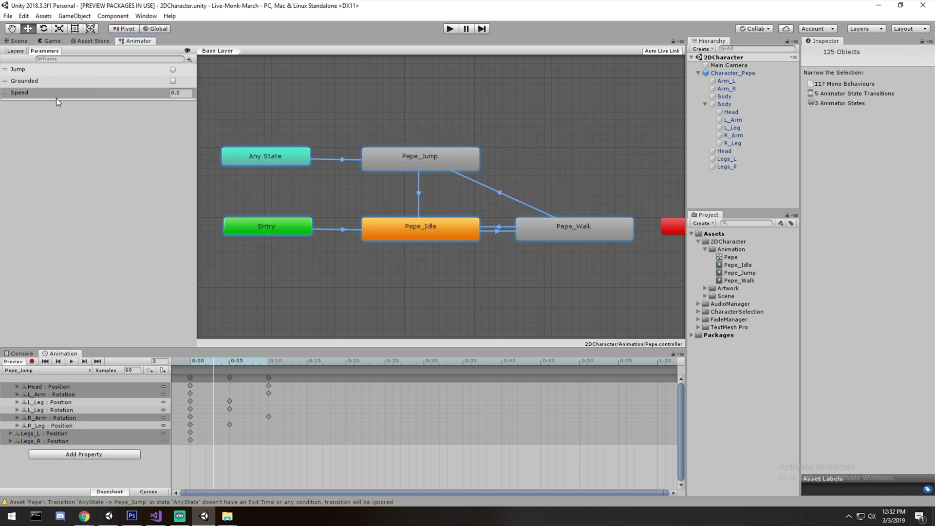
click(256, 104)
drag(214, 118, 644, 265)
click(636, 276)
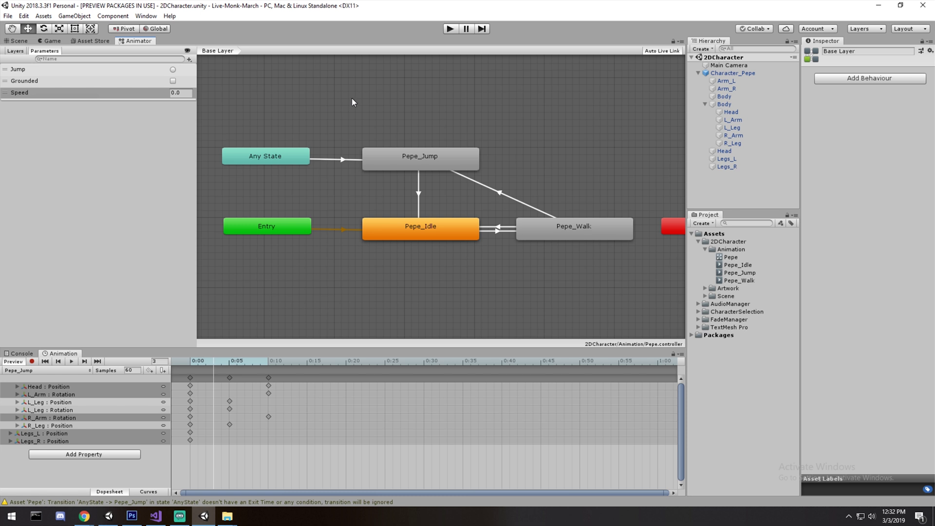
Step: Return to the Scene view and create a new animation clip named Pepe_Falling in the Animation folder
click(14, 42)
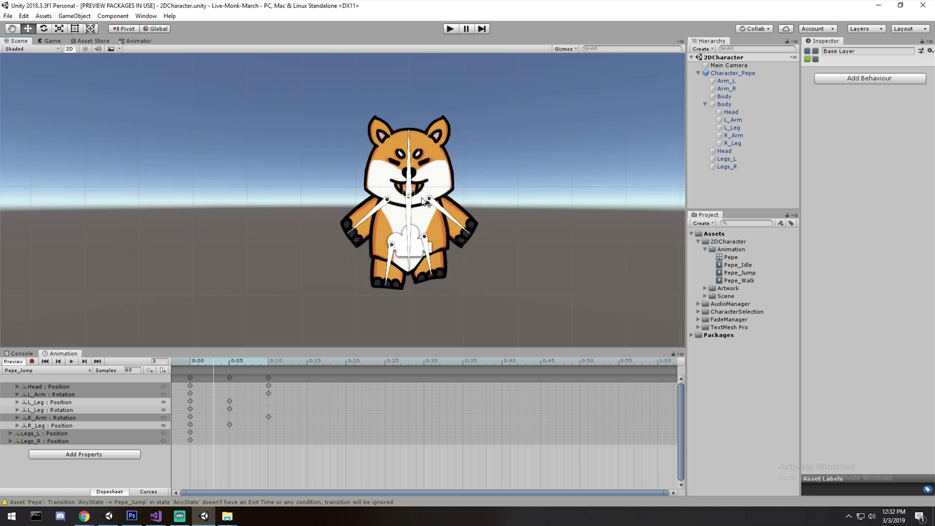
click(51, 370)
click(29, 415)
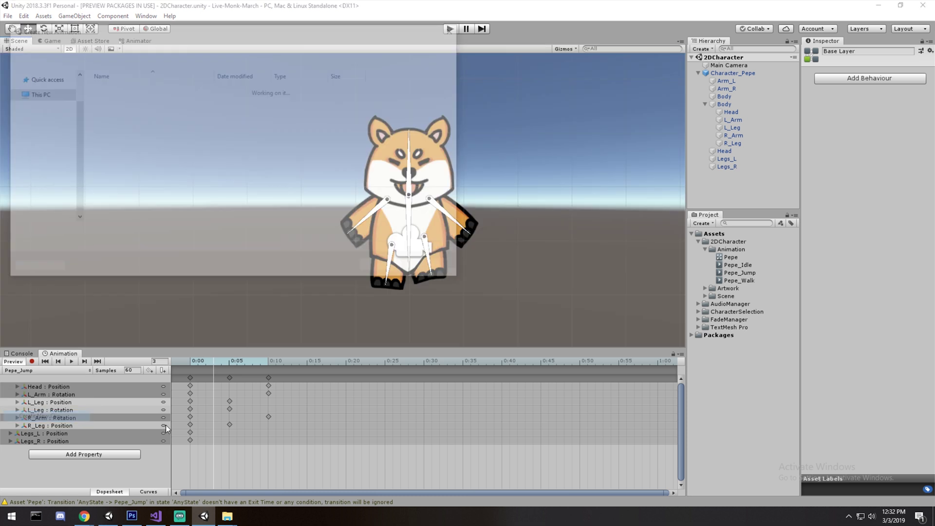
text(Pepe_Falling)
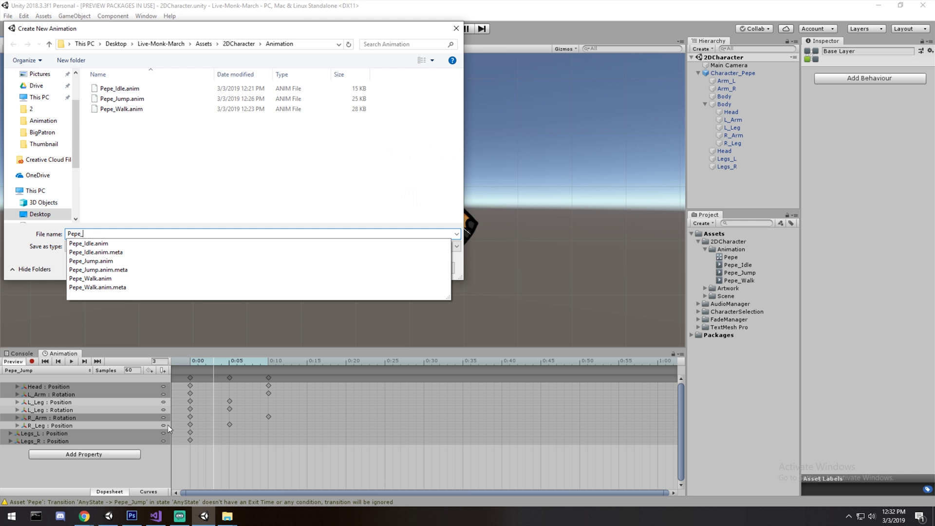
key(Return)
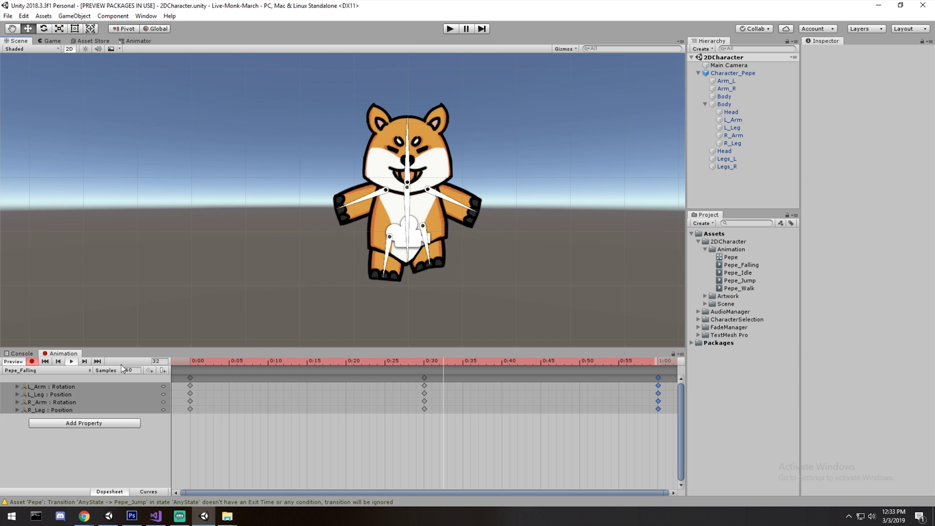
Step: Stop recording Pepe_Falling and open the Pepe_Jump clip in the animation timeline
click(41, 371)
click(38, 367)
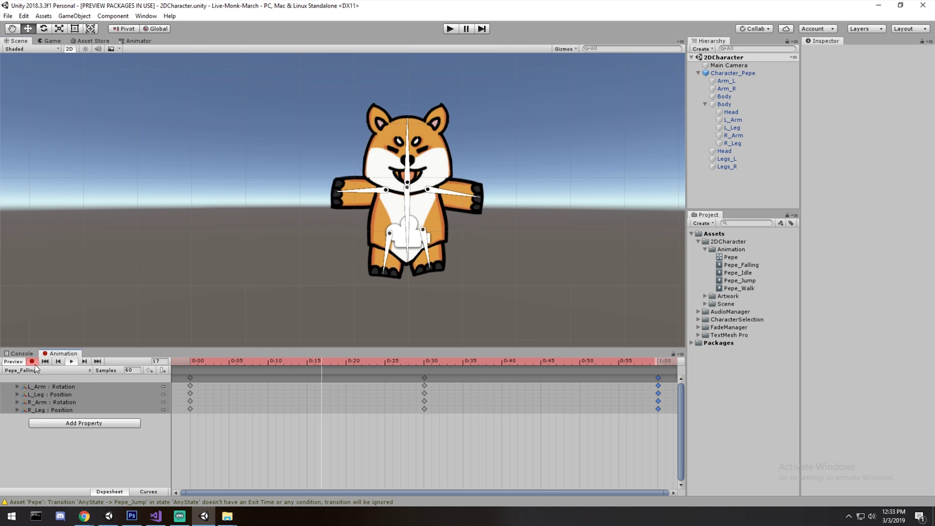
click(35, 369)
click(51, 402)
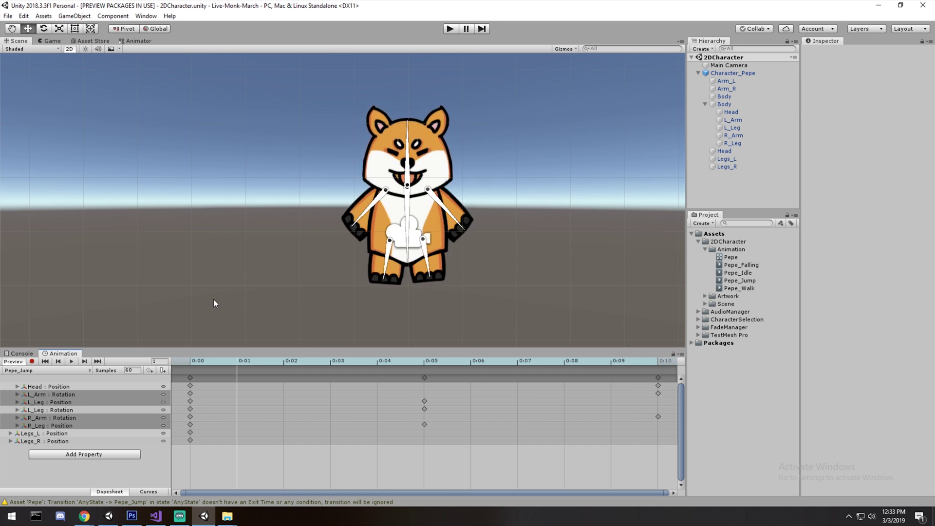
Step: Open the animator state graph and place the Pepe_Falling state above and to the right of Pepe_Jump
click(128, 41)
drag(453, 193, 557, 85)
click(440, 155)
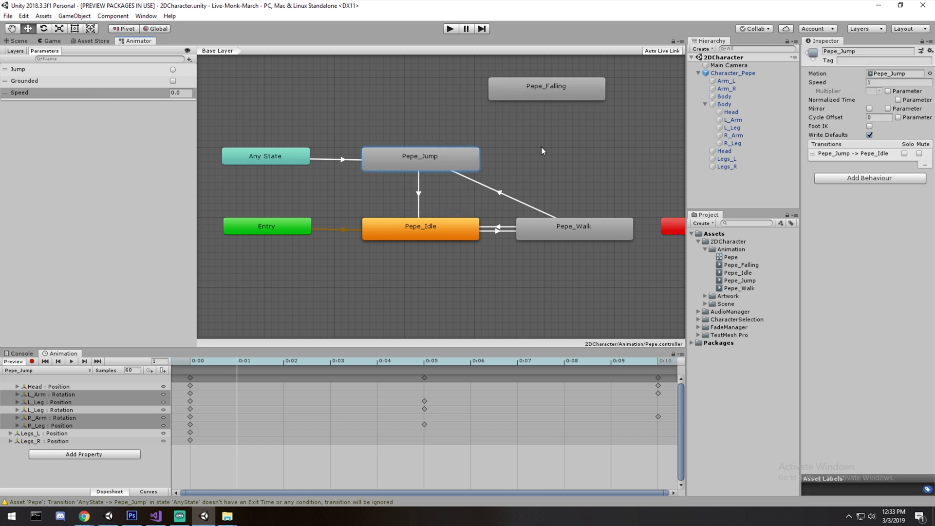
scroll(496, 159, down, 4)
scroll(484, 162, up, 6)
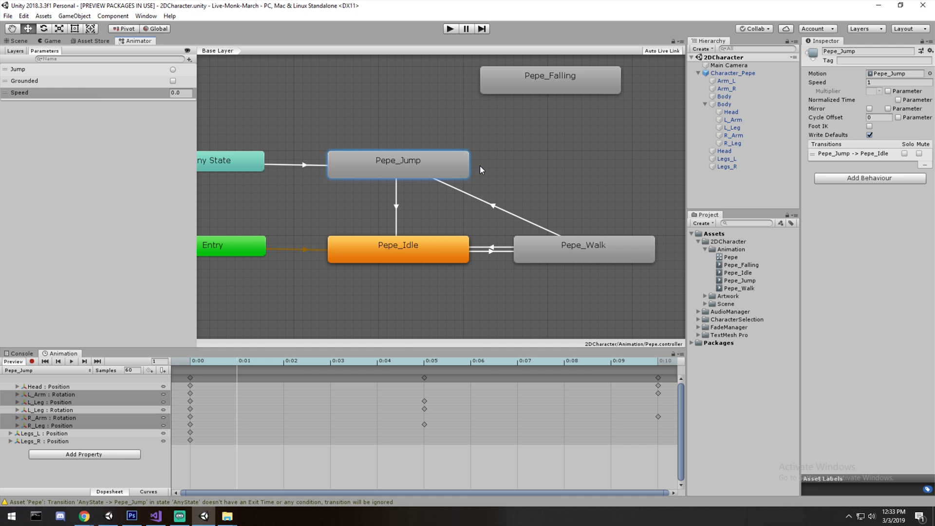
scroll(528, 140, down, 4)
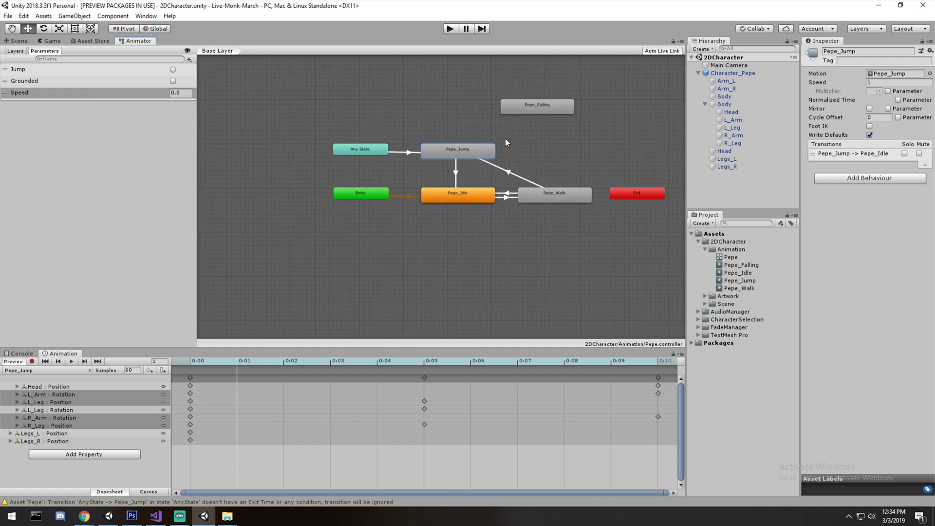
middle_drag(526, 144, 499, 145)
scroll(493, 145, up, 3)
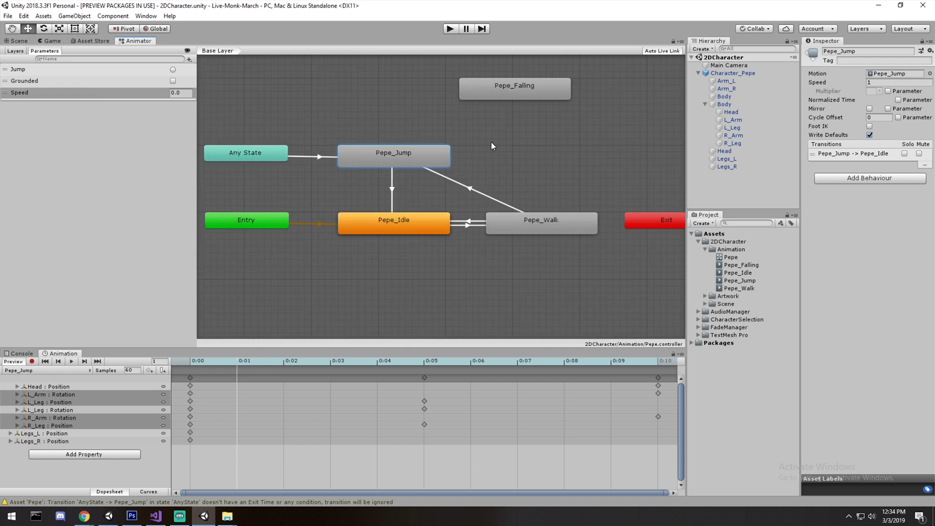
Step: Move the Pepe_Falling state below Pepe_Walk and create a transition from Pepe_Walk to Pepe_Falling
click(117, 138)
drag(513, 96, 548, 272)
right_click(560, 224)
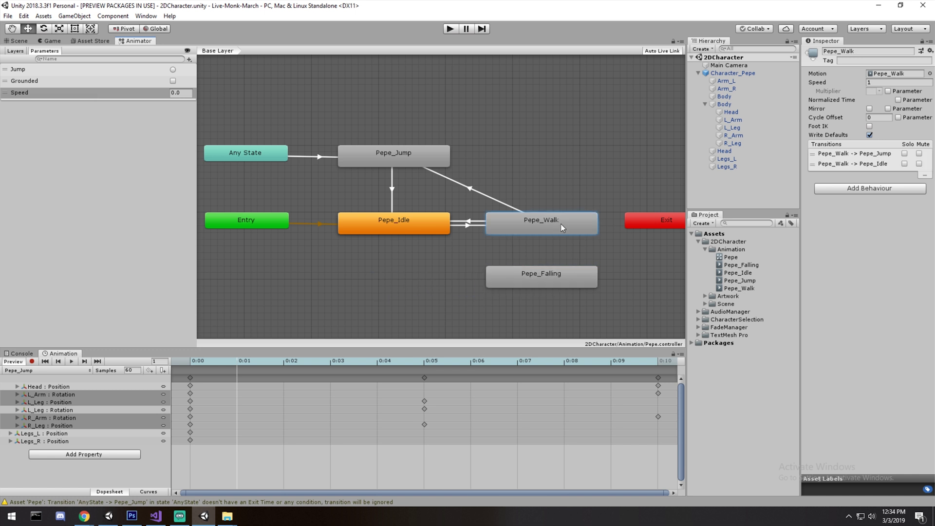
click(581, 234)
click(539, 279)
click(558, 272)
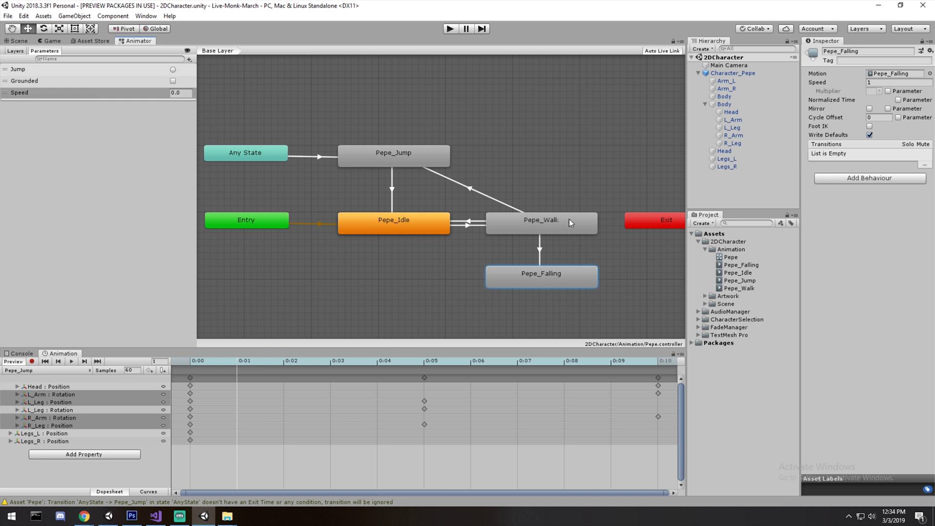
Step: Add Grounded false as the condition of the Pepe_Walk to Pepe_Falling transition
click(541, 253)
scroll(585, 194, up, 5)
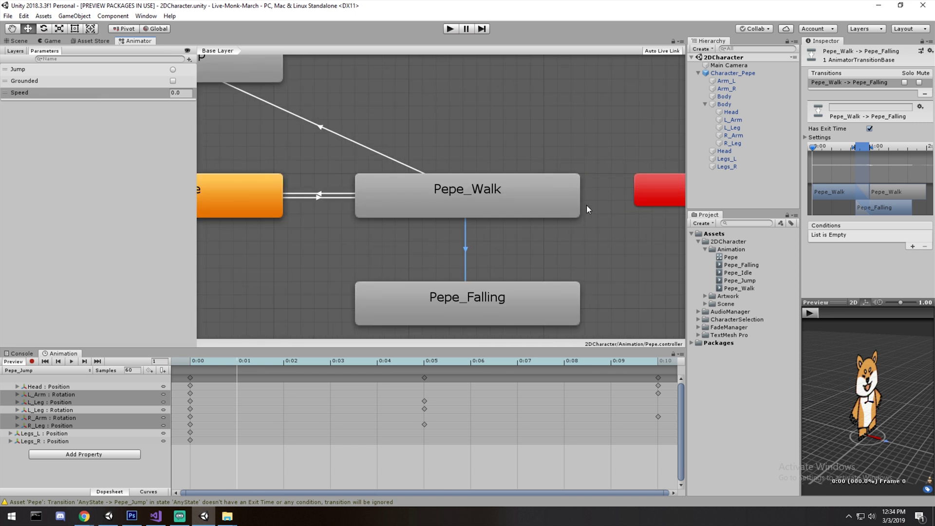
click(912, 246)
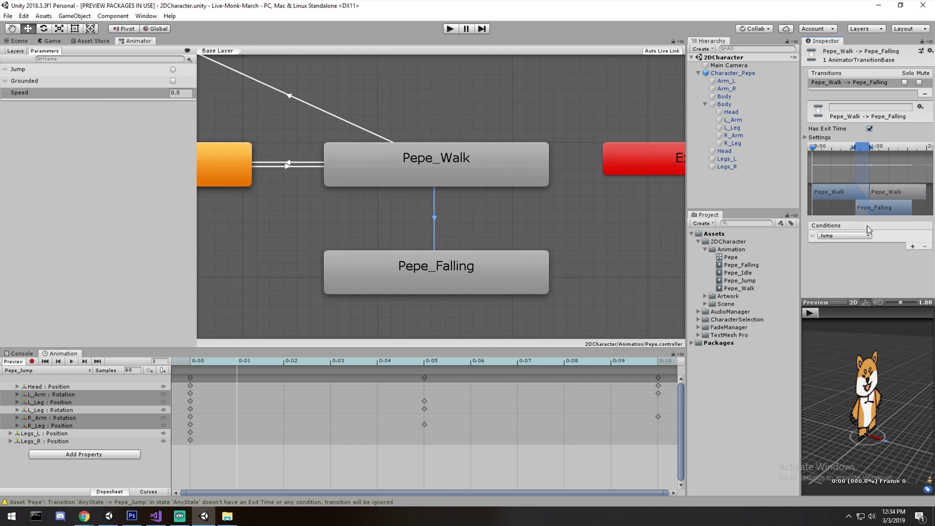
click(843, 235)
click(851, 278)
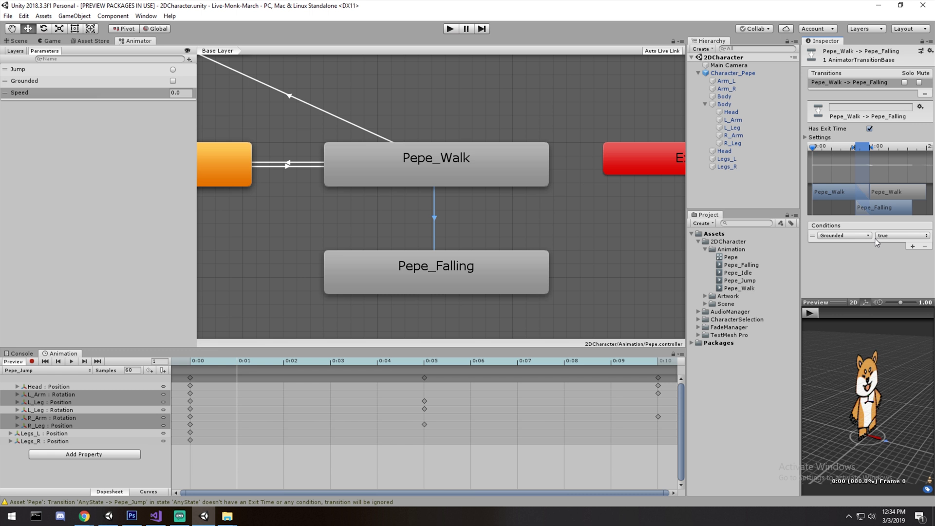
Step: Reposition the Pepe_Falling state directly above Pepe_Walk, level with Pepe_Jump
scroll(492, 229, down, 10)
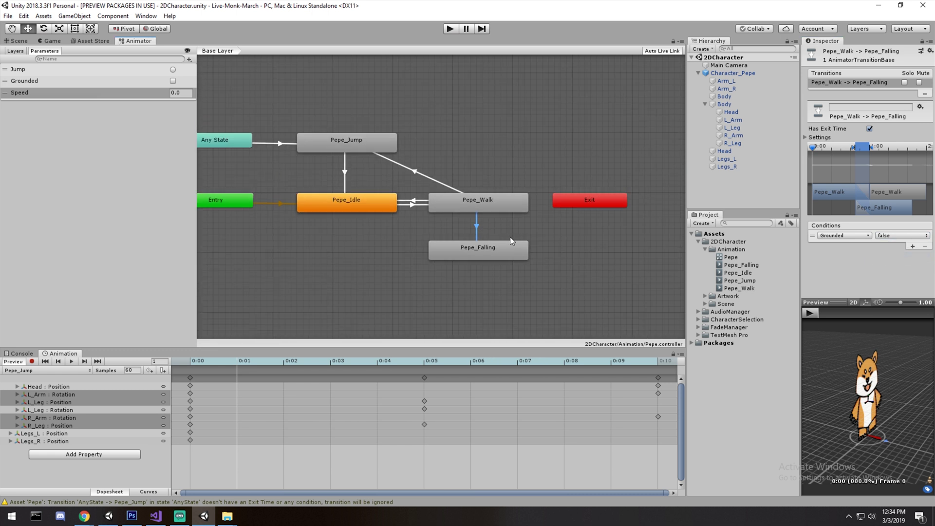
click(501, 207)
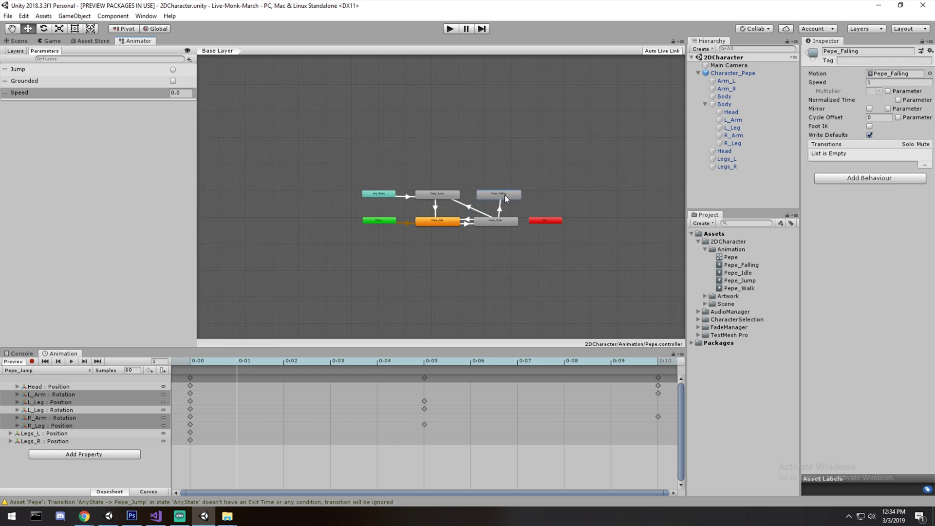
scroll(504, 195, up, 5)
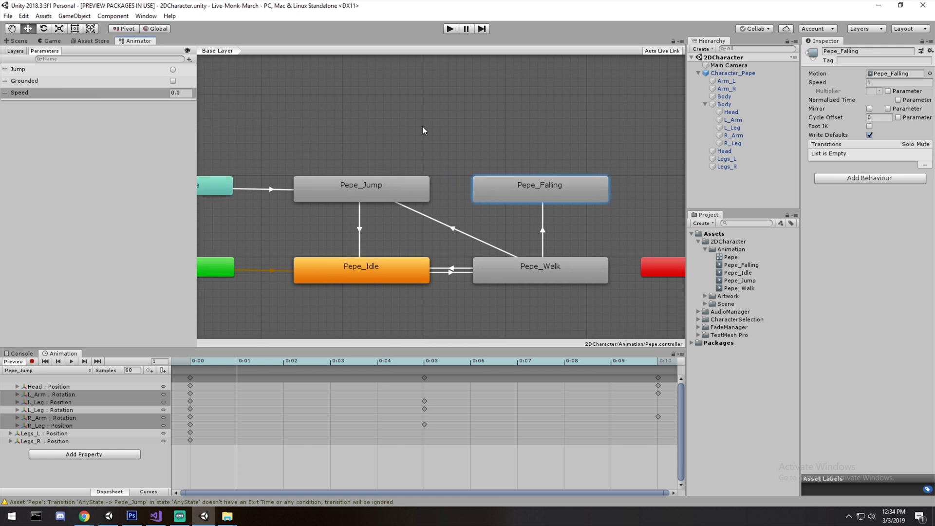
click(506, 162)
Step: Create a transition from Pepe_Jump to Pepe_Falling
right_click(396, 183)
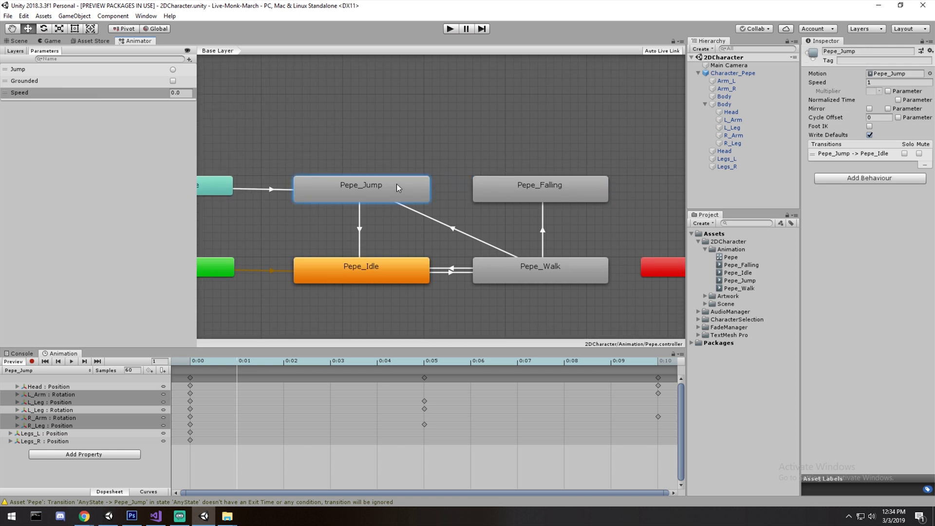
click(433, 192)
click(480, 183)
right_click(478, 181)
click(446, 146)
drag(447, 173, 448, 186)
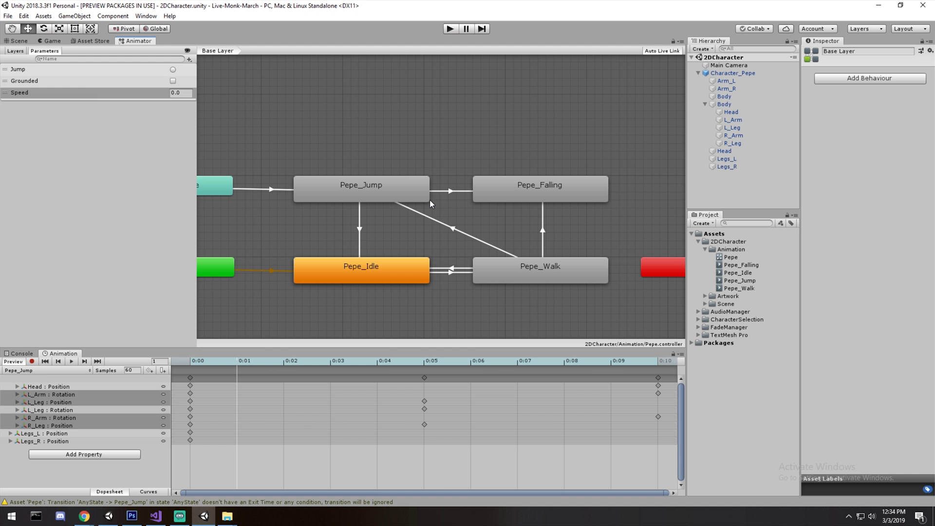
Step: Add a float parameter named VerticalVelocity to the animator controller
click(189, 59)
click(208, 70)
text(VerticalVelocit)
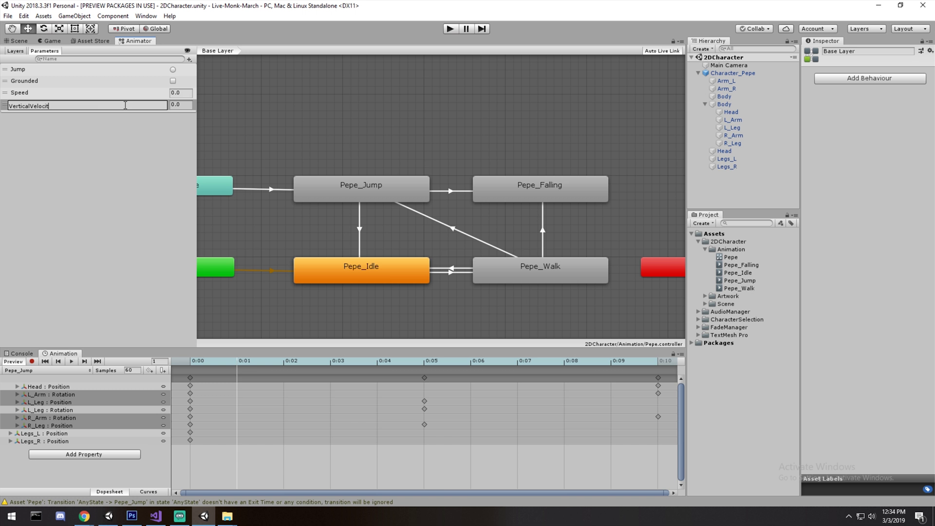
text(y)
key(Return)
Step: Add VerticalVelocity Less than 0 as the condition of the Pepe_Jump to Pepe_Falling transition
click(453, 191)
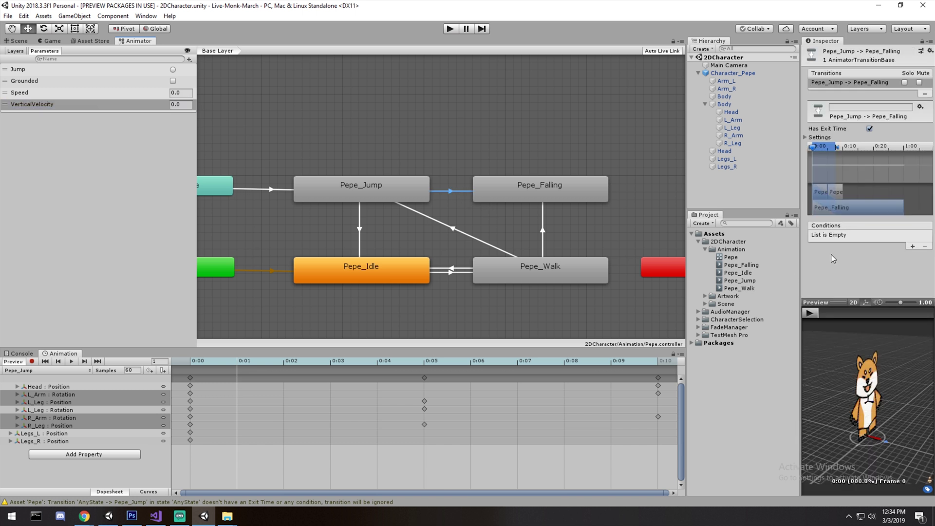
click(913, 246)
click(868, 236)
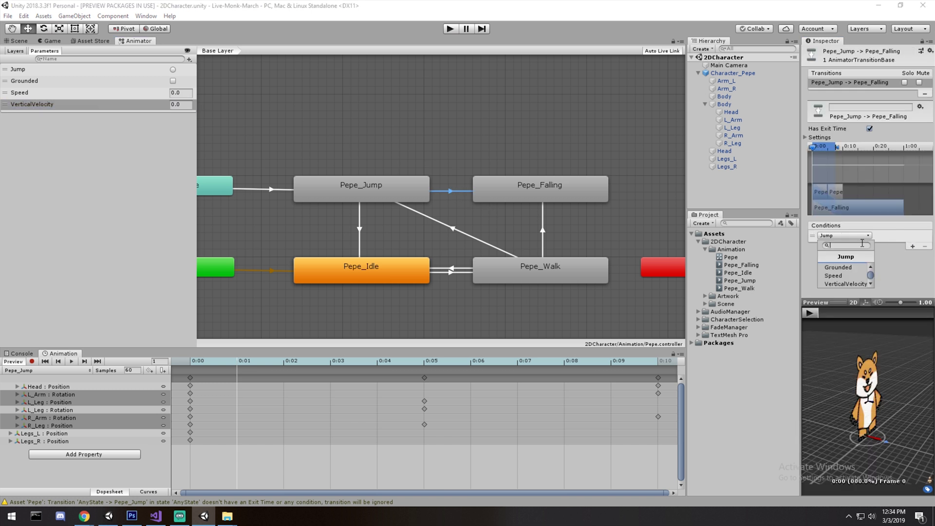
click(853, 285)
click(898, 237)
click(898, 245)
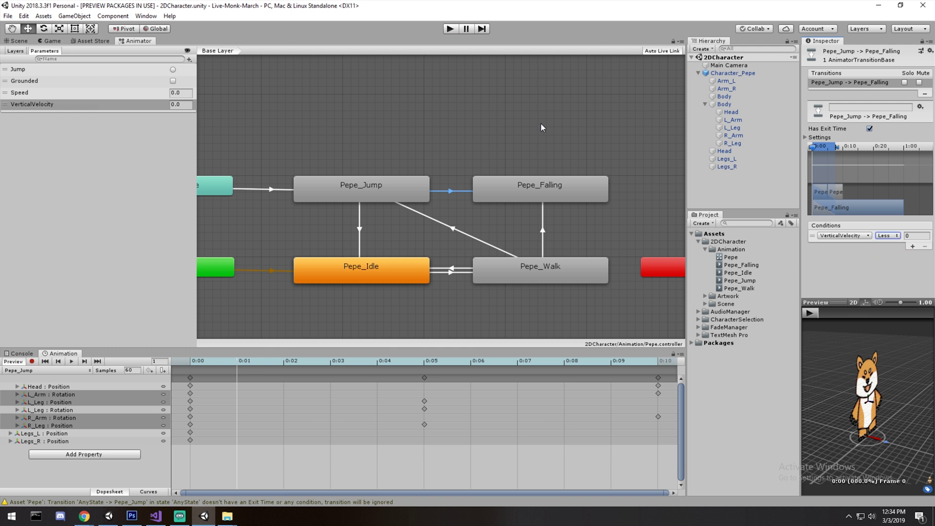
Step: Create a transition from Pepe_Falling to Pepe_Idle
click(524, 186)
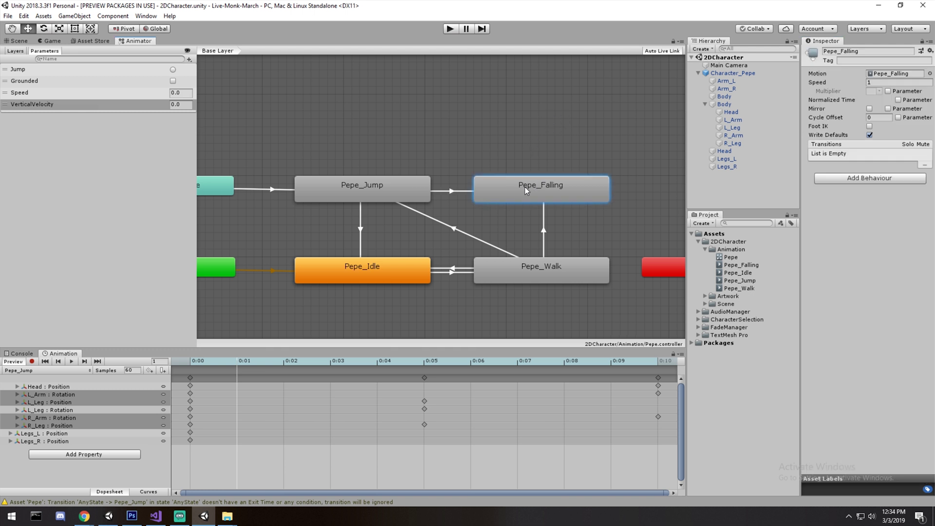
scroll(509, 208, down, 3)
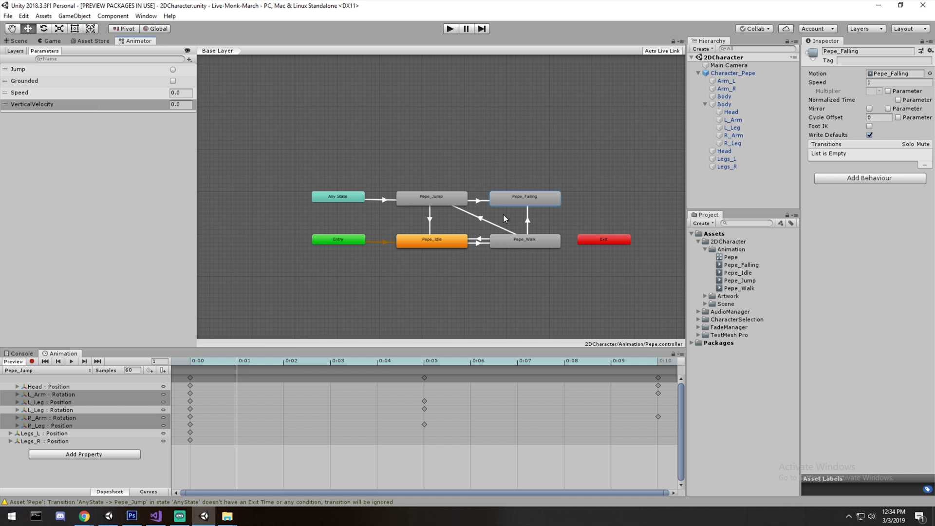
scroll(501, 214, up, 1)
scroll(499, 215, up, 2)
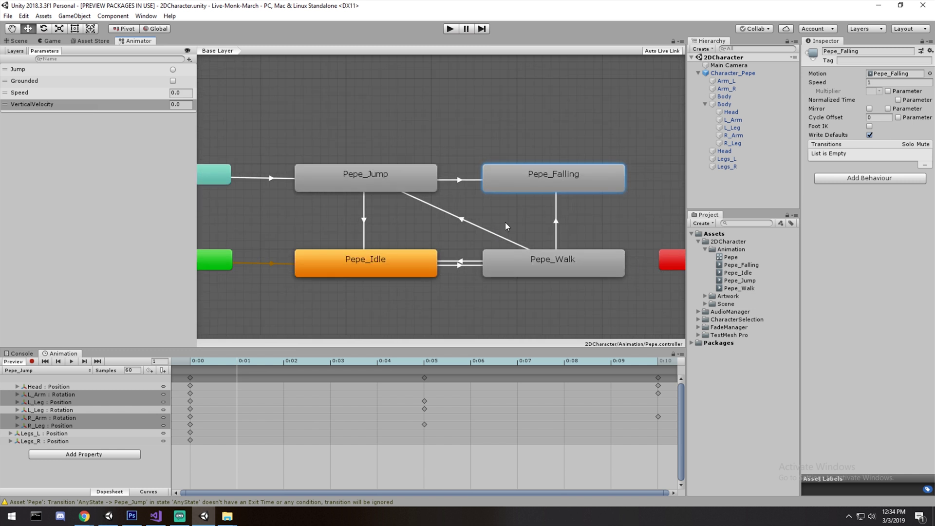
right_click(532, 191)
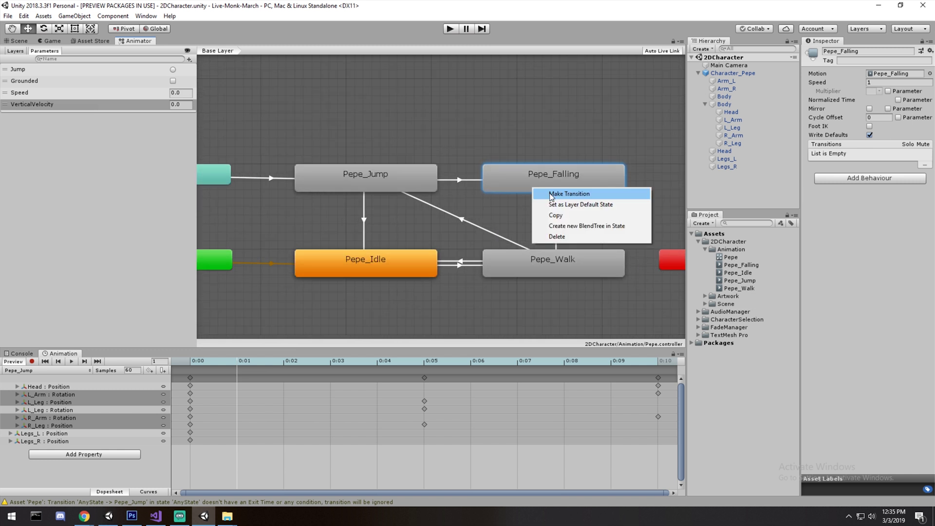
click(551, 195)
click(376, 268)
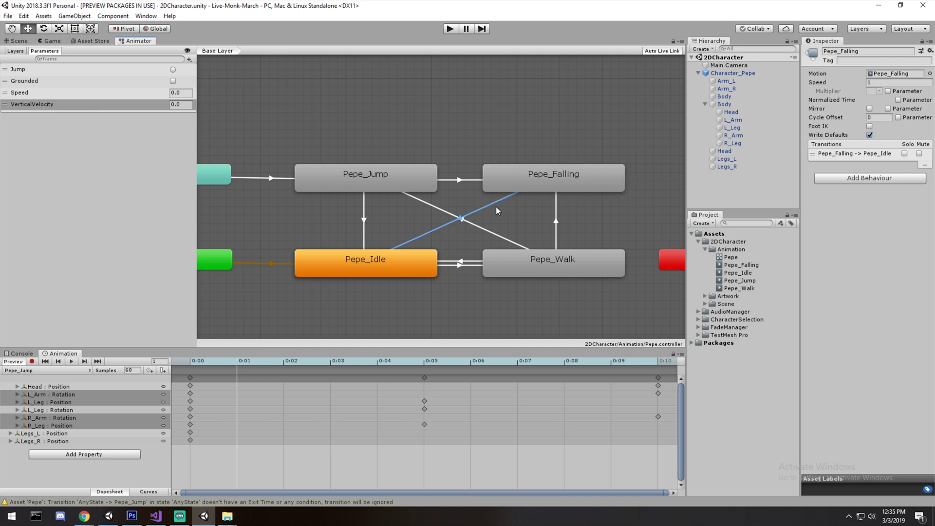
Step: Add Grounded true as the condition of the Pepe_Falling to Pepe_Idle transition
click(912, 246)
click(844, 235)
click(837, 267)
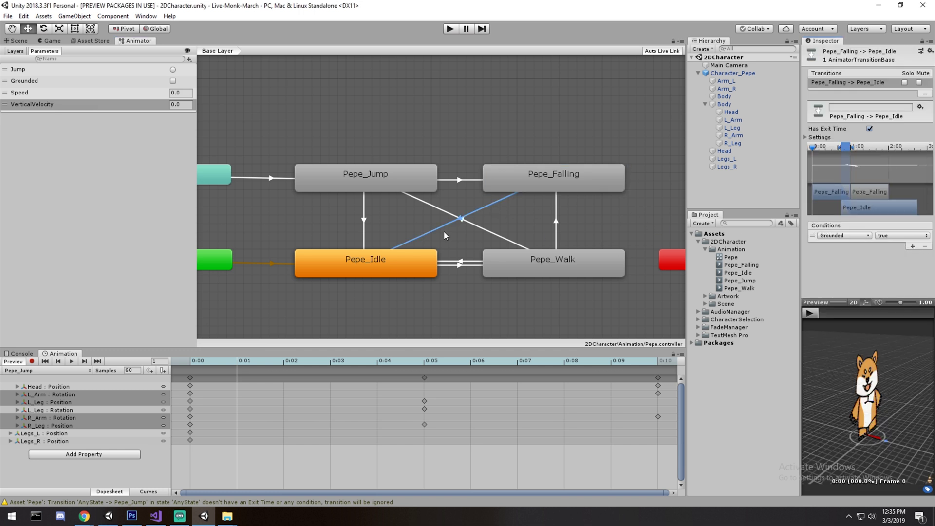
middle_drag(455, 224, 468, 221)
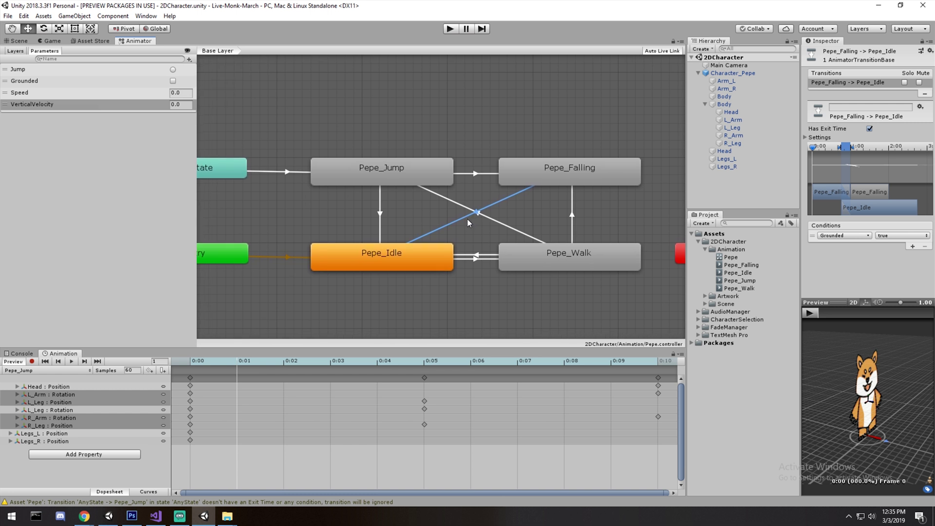
click(571, 254)
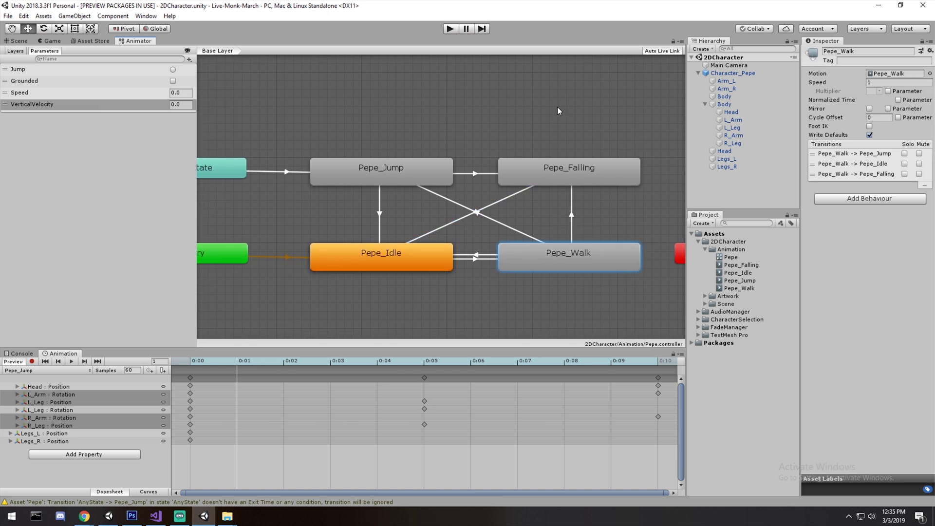
middle_drag(554, 108, 541, 109)
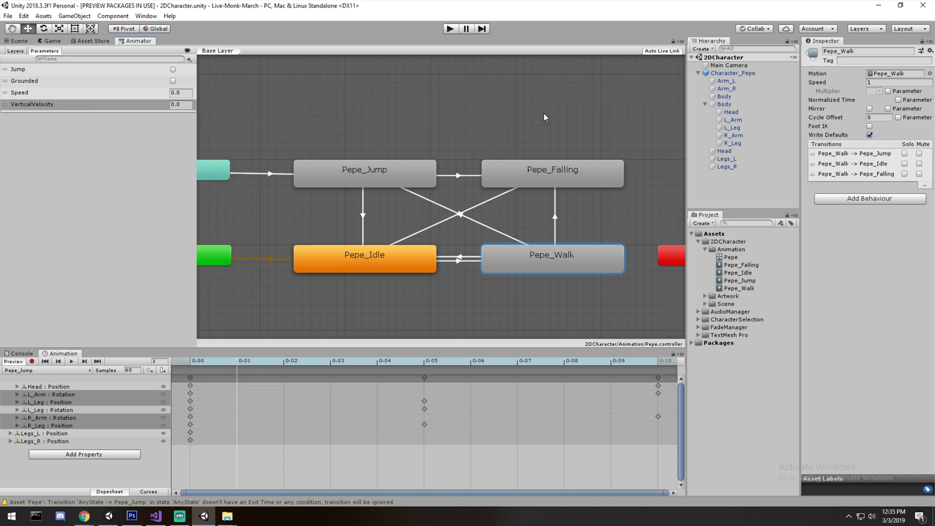
scroll(497, 108, down, 5)
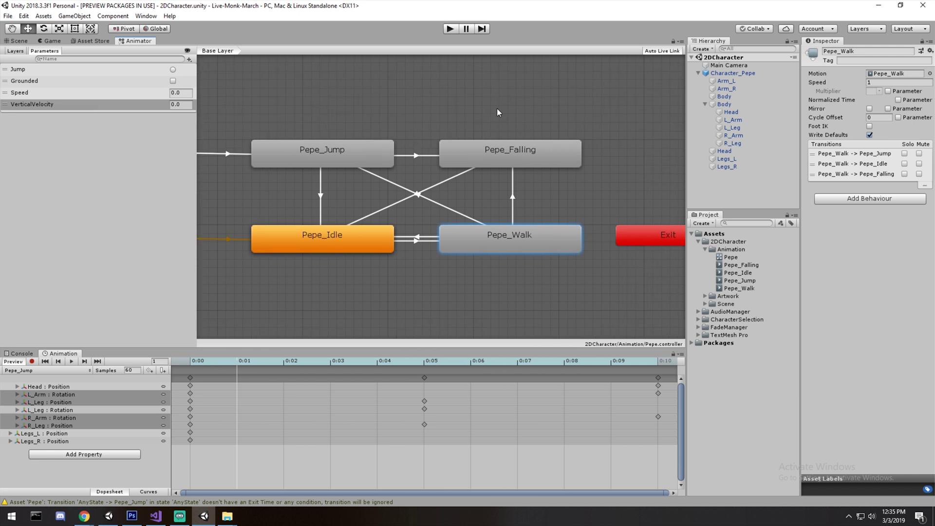
scroll(520, 138, up, 2)
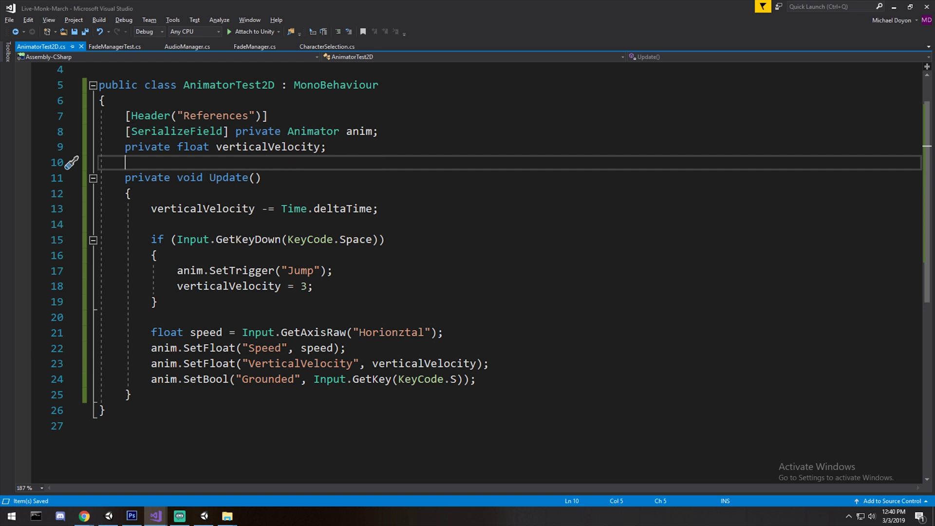
Step: Switch to Visual Studio and examine how Update in AnimatorTest2D.cs handles vertical velocity, the Space-key jump and the horizontal speed
drag(150, 209, 406, 208)
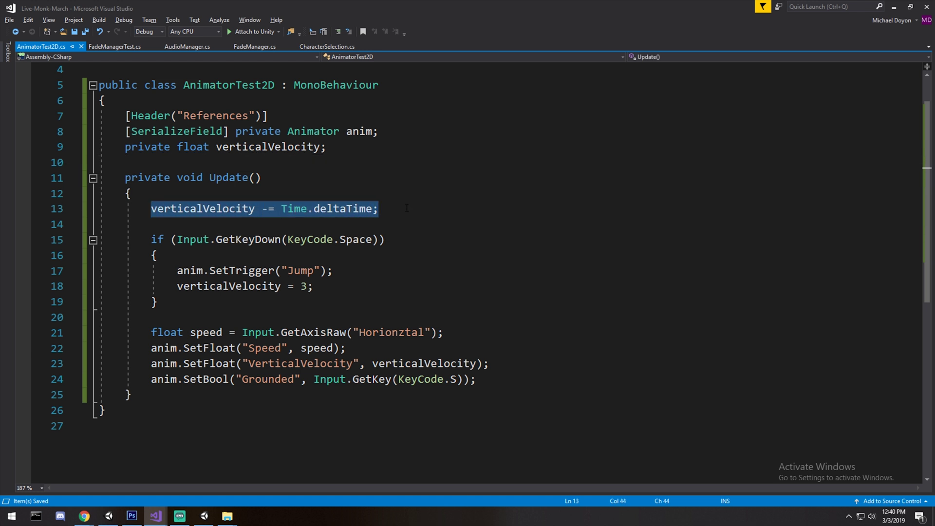
drag(386, 240, 99, 240)
drag(331, 288, 175, 288)
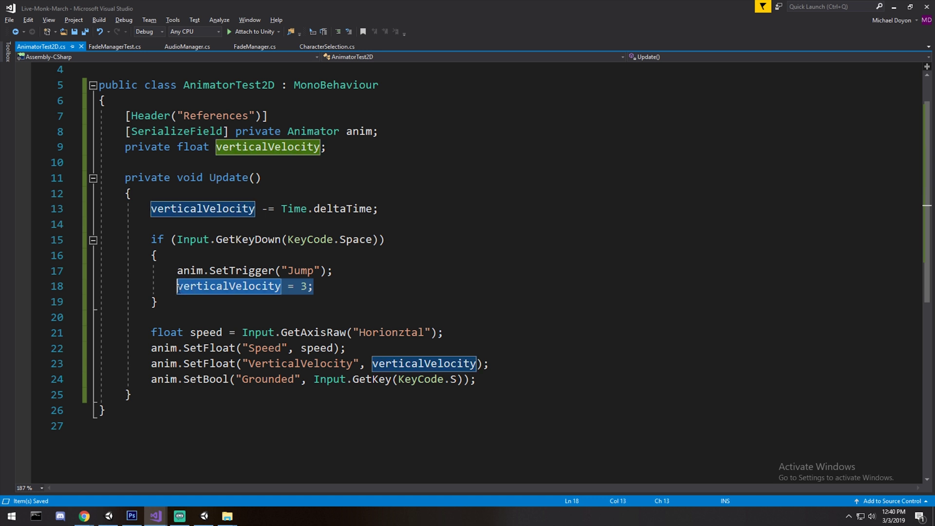
click(344, 270)
drag(315, 286, 177, 287)
click(413, 245)
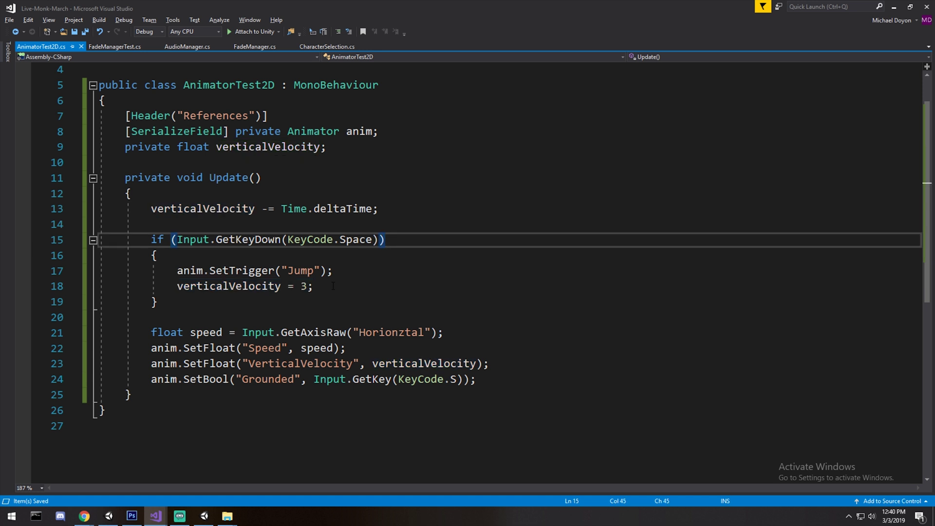
key(shift+Home)
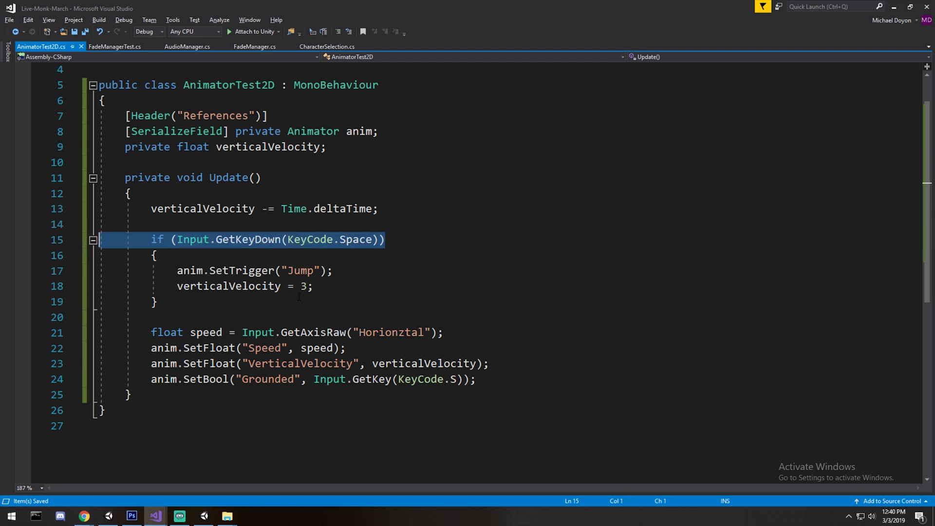
drag(333, 271, 177, 271)
click(161, 255)
scroll(292, 243, down, 2)
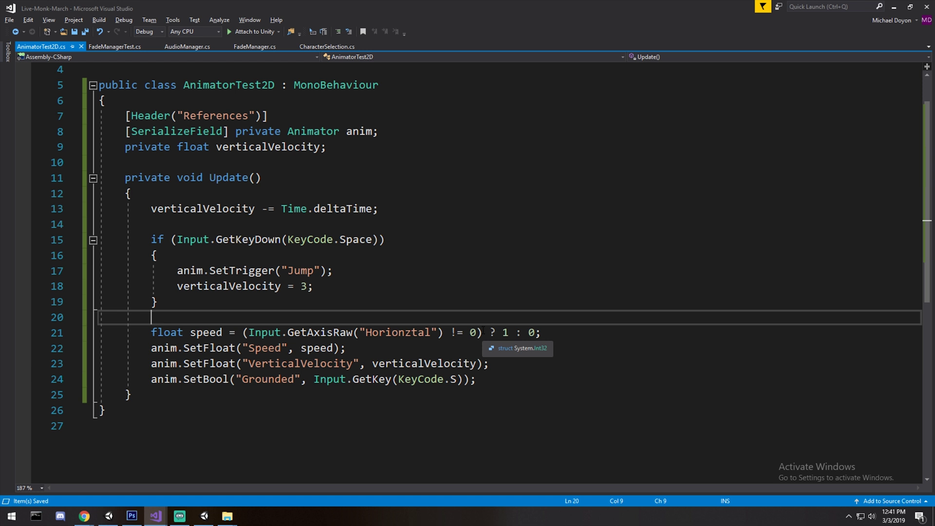
drag(483, 333, 242, 333)
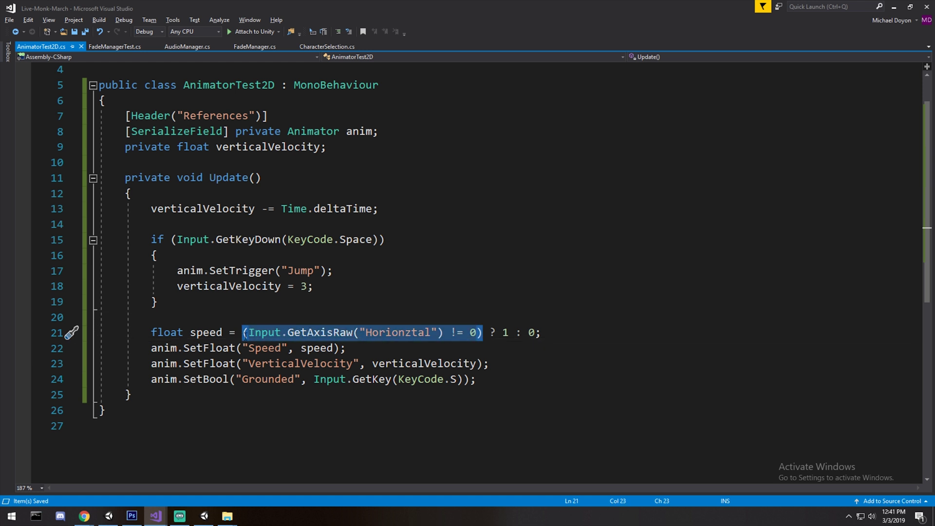
Step: Examine how line 21 derives the speed value of 1 or 0 from the horizontal axis input
key(Right)
key(Right)
key(Right)
key(Right)
key(Right)
key(Right)
key(Right)
key(Right)
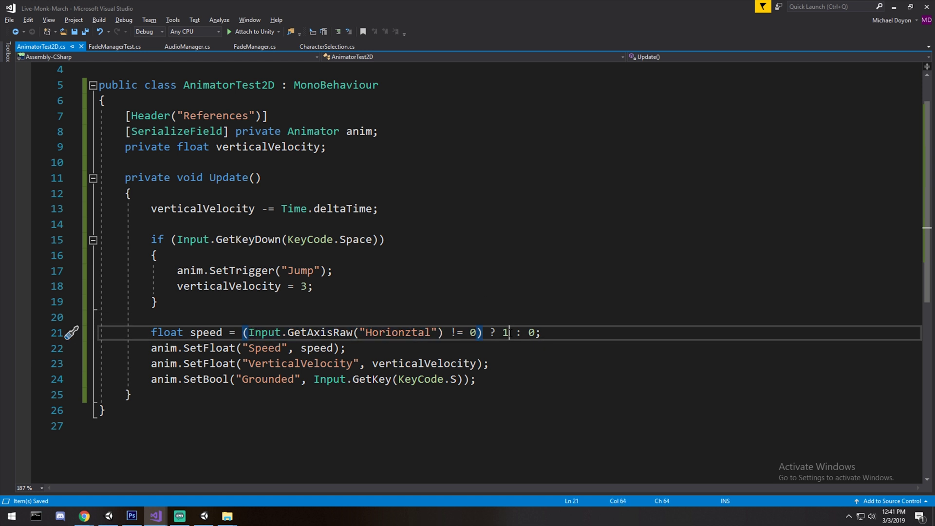
key(Right)
key(Right)
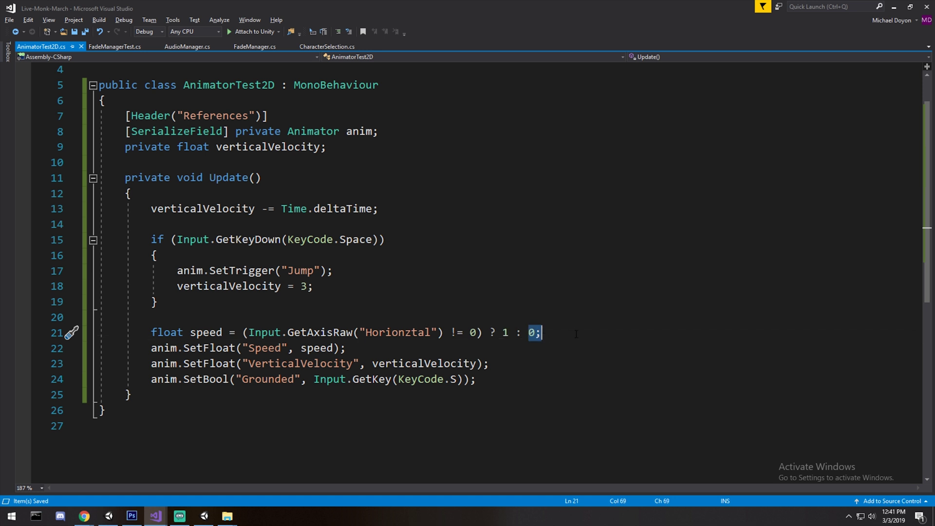
scroll(554, 306, down, 1)
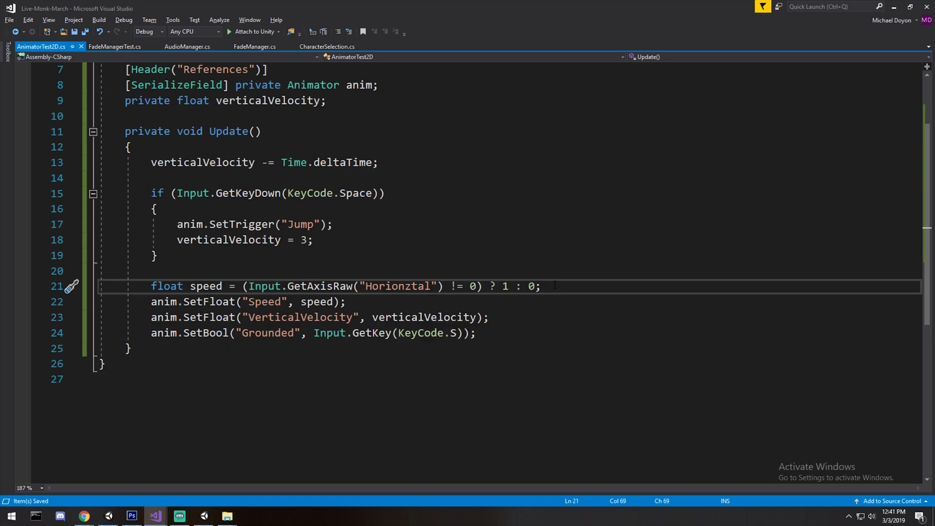
drag(555, 285, 151, 285)
click(159, 256)
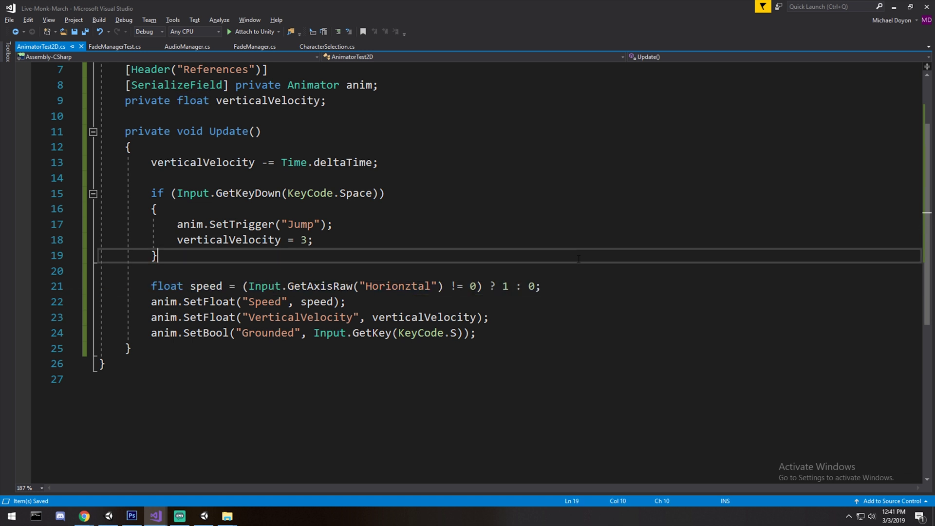
Step: Check how the speed variable is passed to the "Speed" animator parameter, comparing the code with the parameter list in Unity
double_click(216, 287)
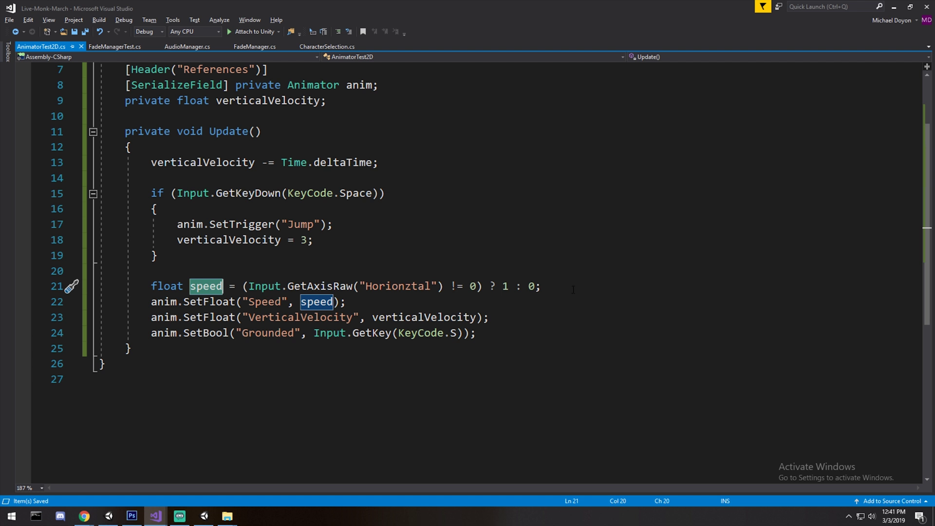
click(71, 286)
click(400, 304)
click(71, 302)
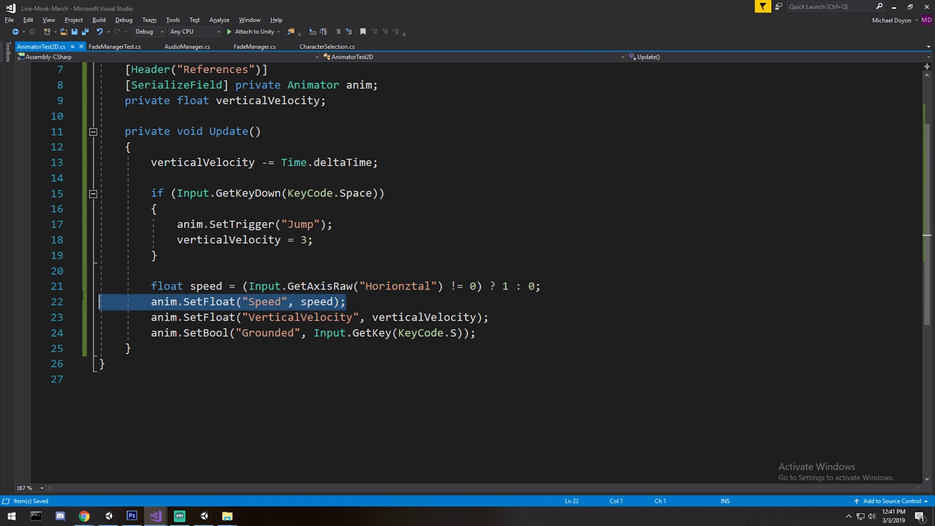
double_click(267, 303)
drag(555, 5, 616, 41)
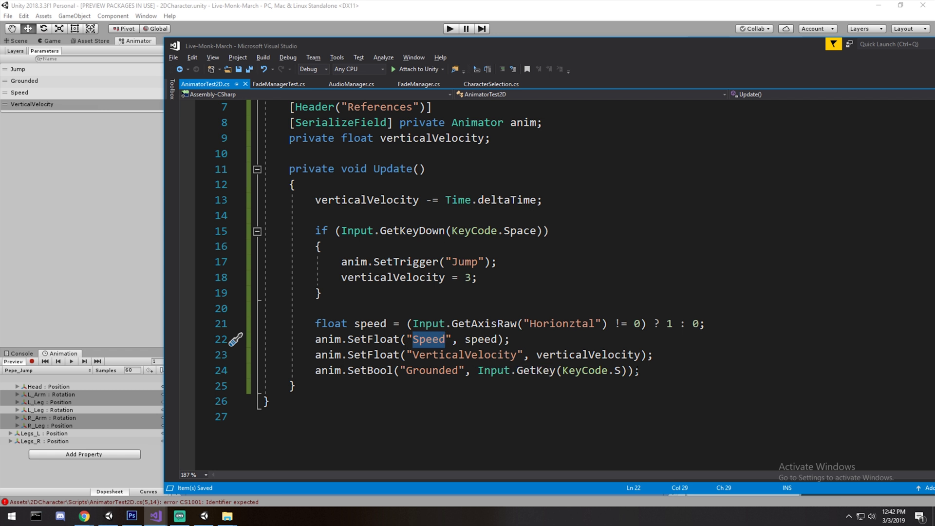
Step: Switch to Unity and dock the Animator panel alongside the Console and Animation panels
click(770, 32)
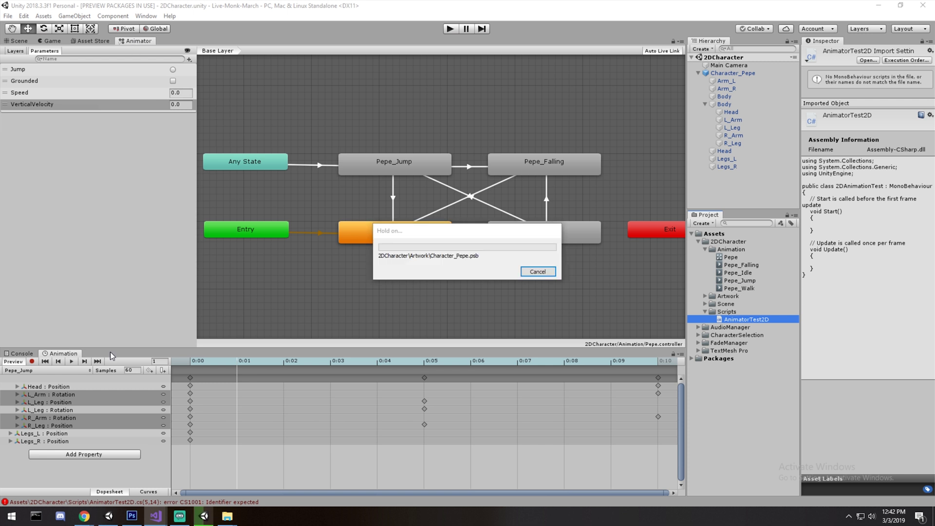
click(129, 42)
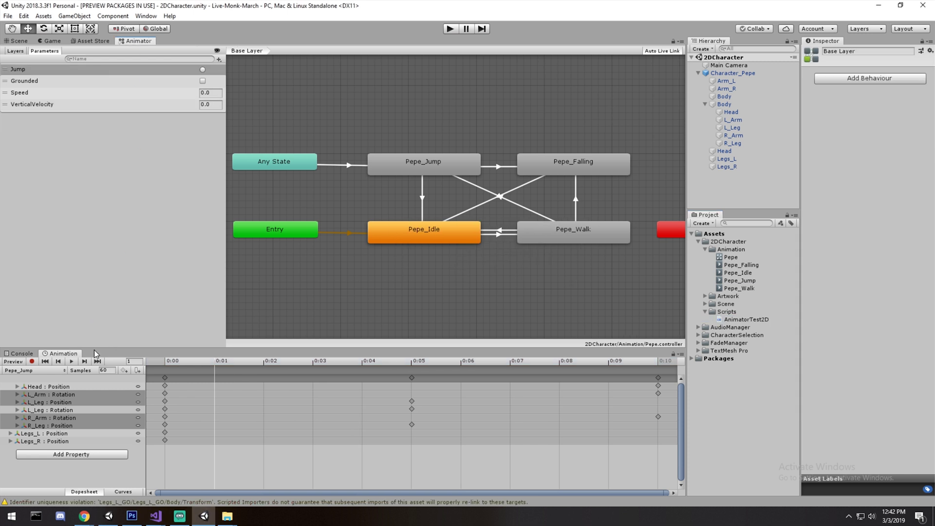
drag(127, 41, 74, 453)
Step: Play the scene twice and watch which animator state Character_Pepe enters, stopping playback after each run
key(ctrl+p)
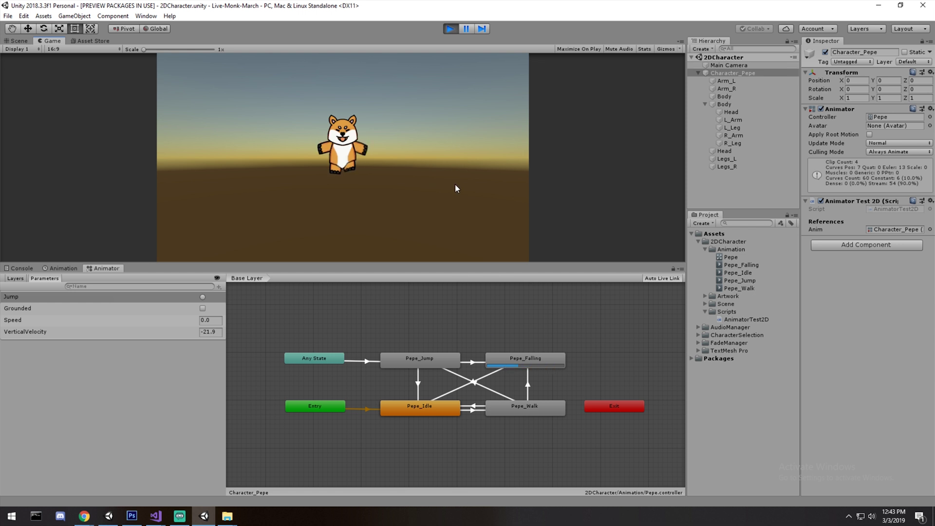
click(451, 29)
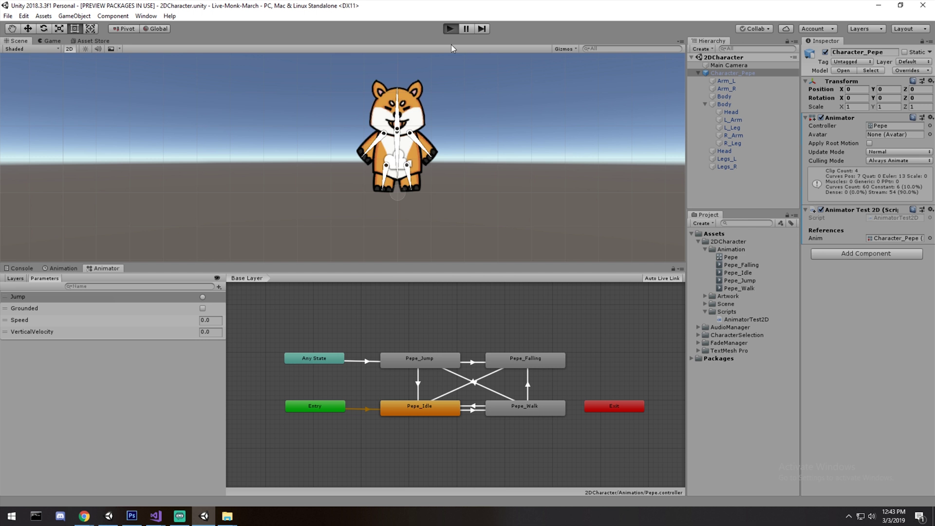
key(ctrl+p)
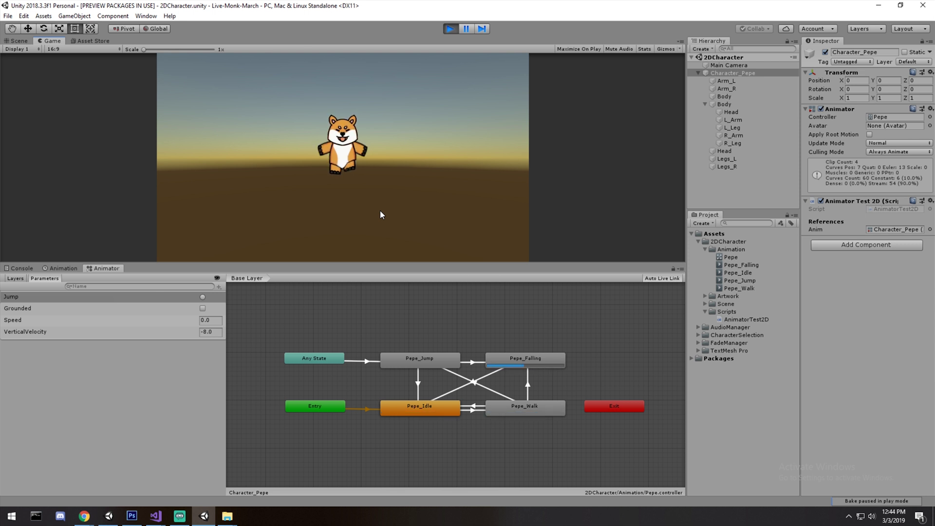
click(451, 27)
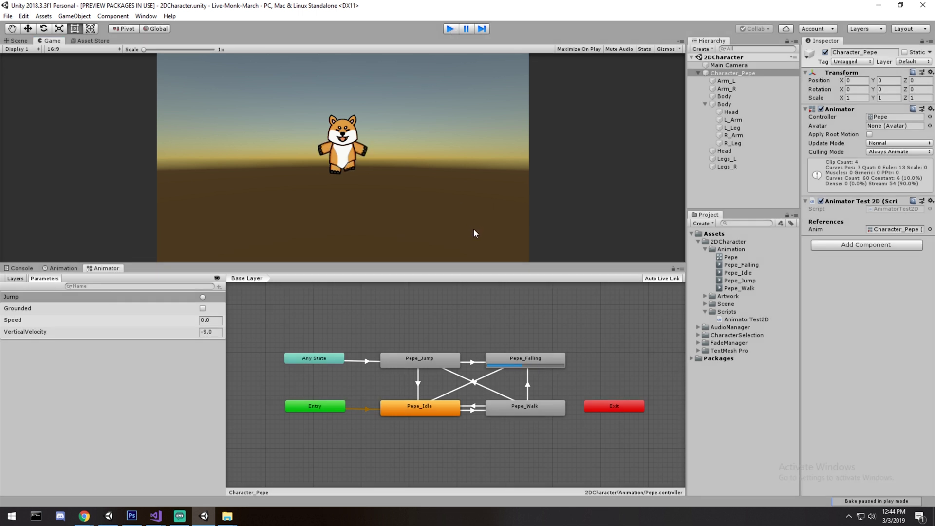
Step: Disable Has Exit Time on the Pepe_Idle to Pepe_Walk transition
scroll(472, 389, up, 5)
middle_drag(475, 399, 497, 329)
scroll(482, 352, down, 4)
scroll(468, 384, down, 2)
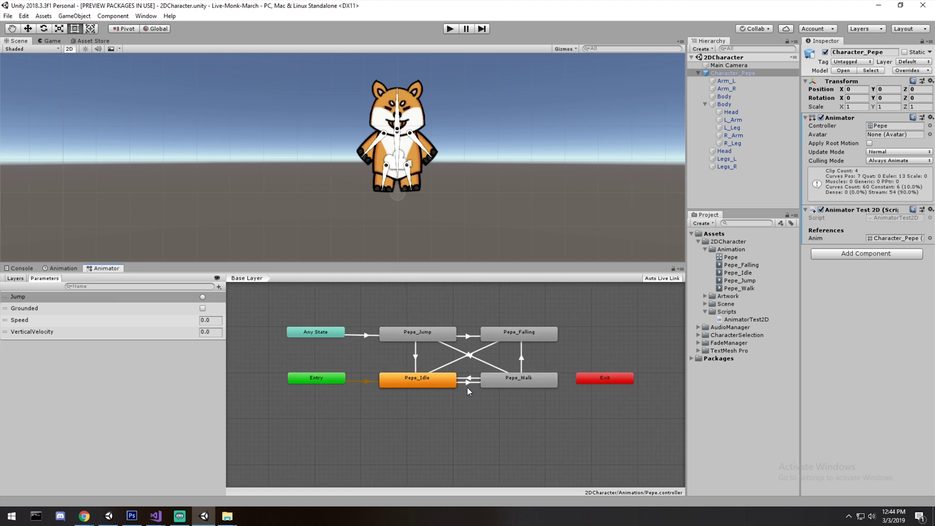
click(466, 382)
scroll(466, 392, up, 1)
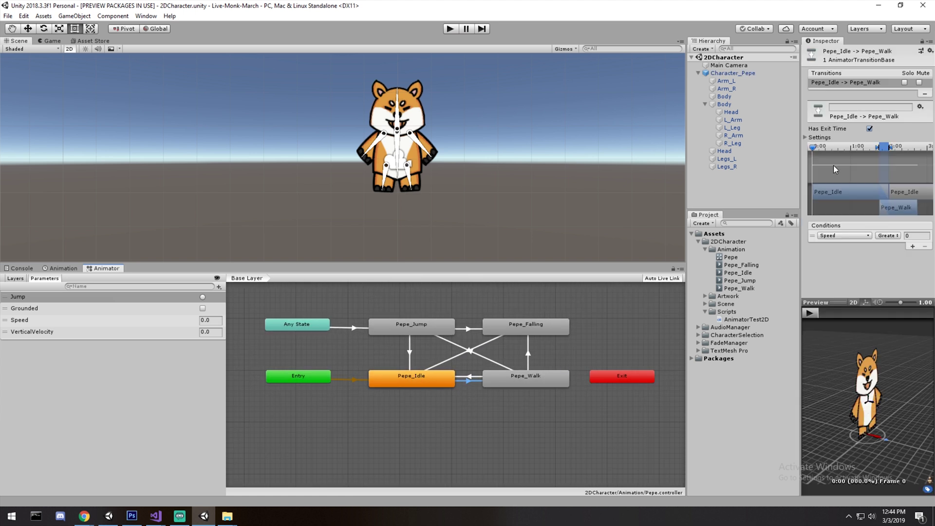
click(869, 128)
Step: Disable Has Exit Time on the transitions from Pepe_Walk to Pepe_Idle and from Pepe_Walk to Pepe_Falling
scroll(381, 337, up, 2)
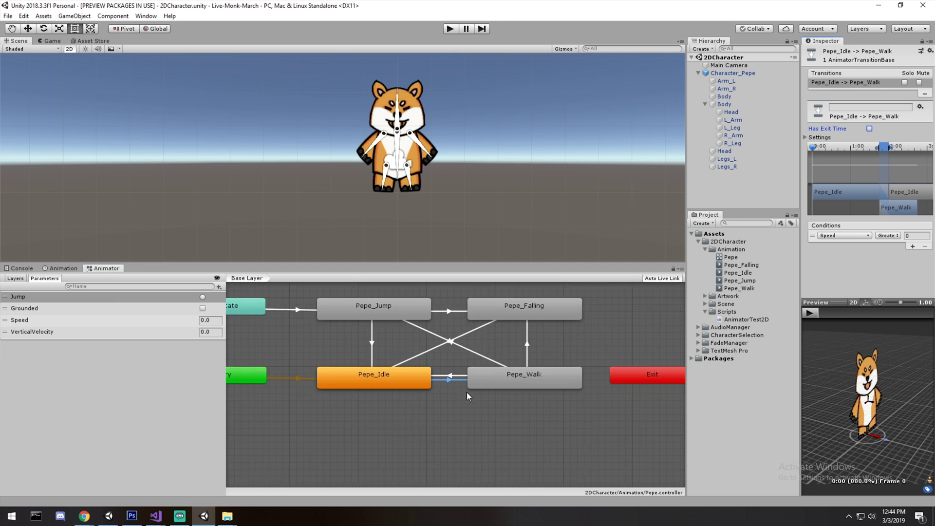
click(450, 375)
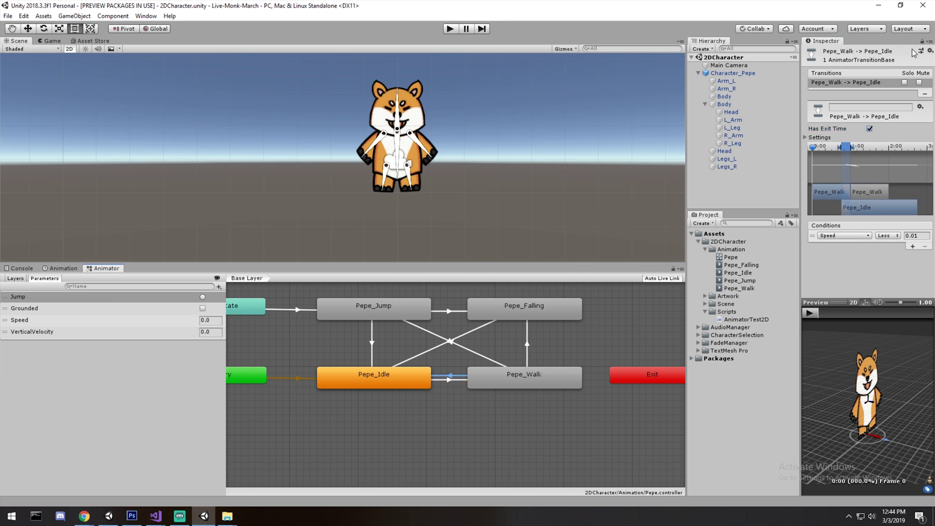
click(869, 129)
click(527, 351)
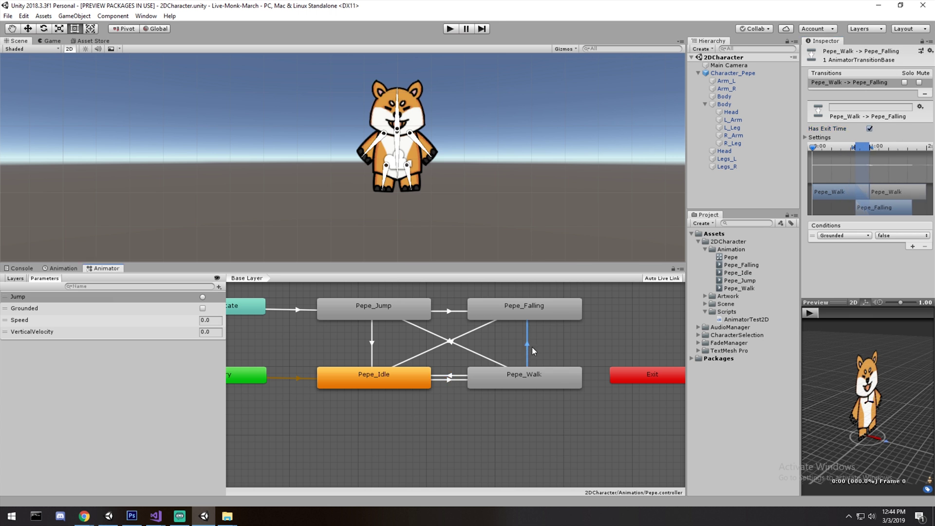
click(869, 129)
Step: Disable Has Exit Time on the transitions from Pepe_Jump to Pepe_Idle and from Pepe_Falling to Pepe_Idle
click(447, 310)
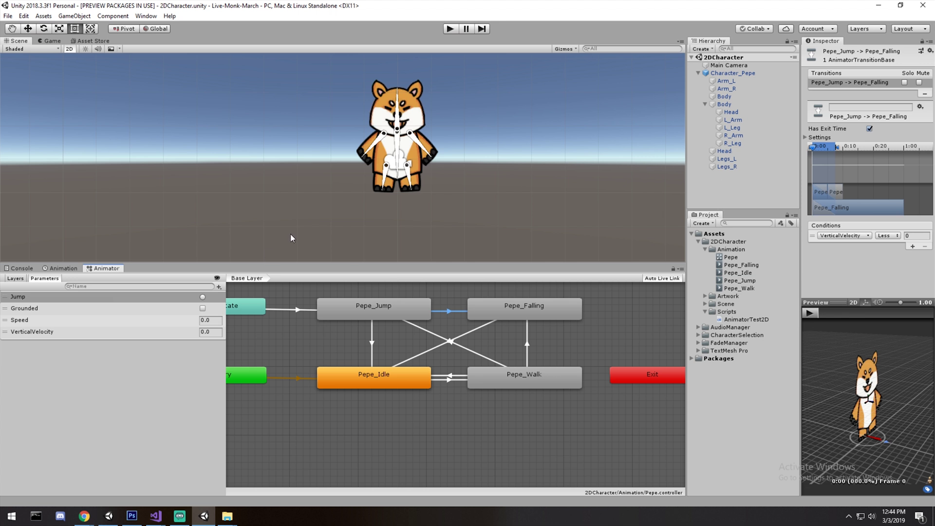
click(373, 344)
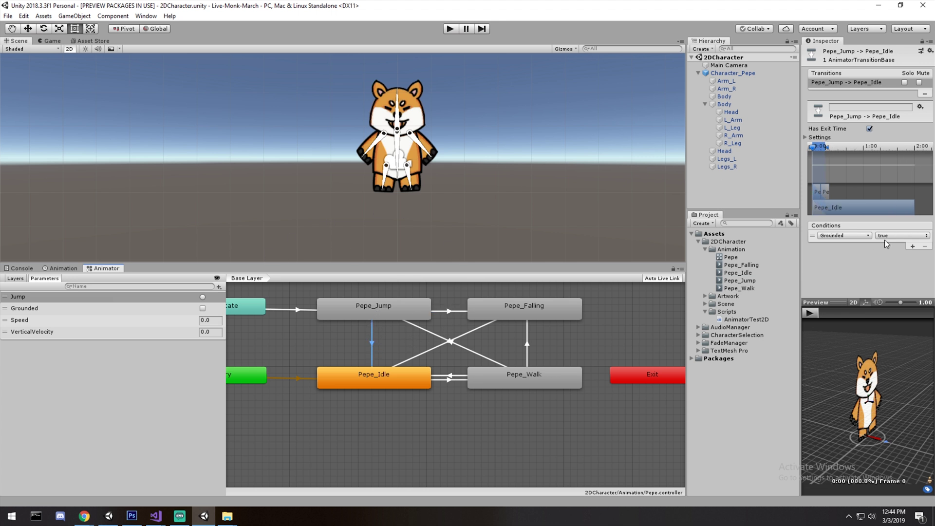
click(870, 131)
click(419, 355)
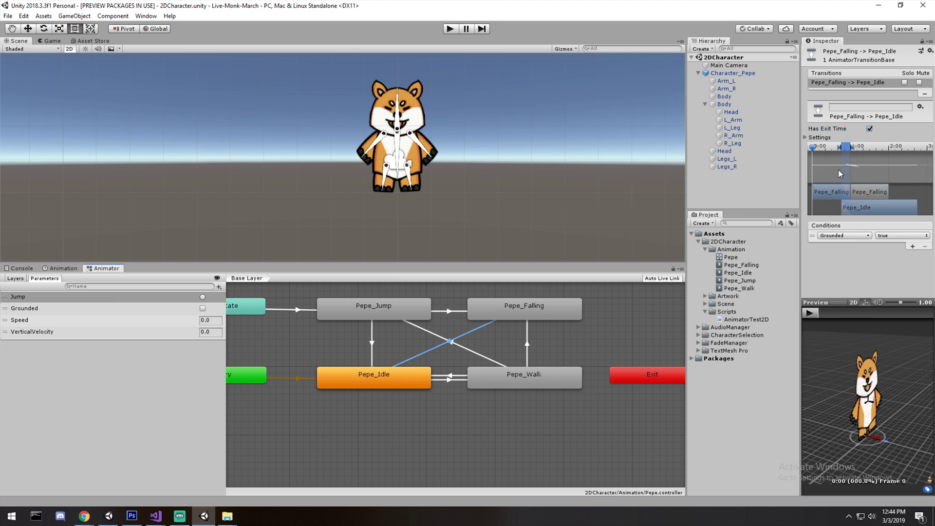
click(870, 131)
Step: Disable Has Exit Time on the Pepe_Walk to Pepe_Jump transition and review the settings of the Pepe_Jump to Pepe_Falling transition
click(465, 347)
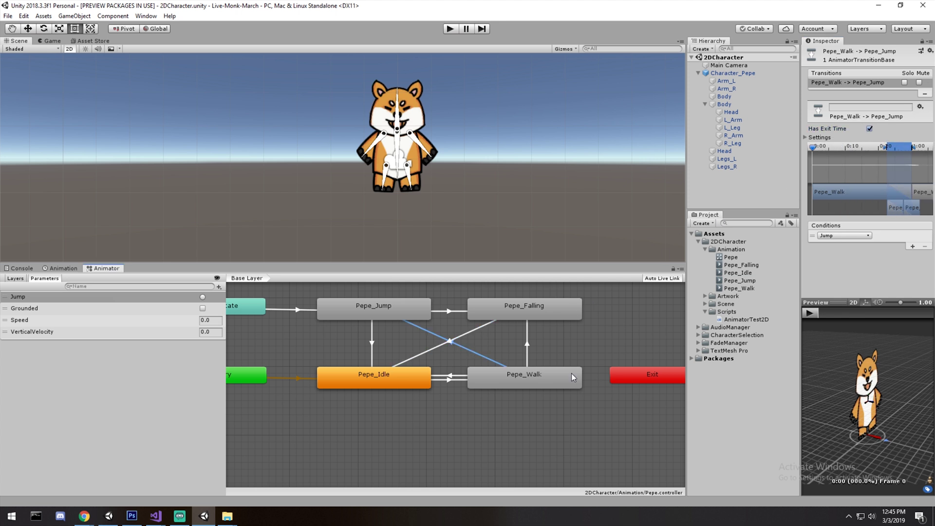
click(869, 129)
scroll(585, 346, up, 2)
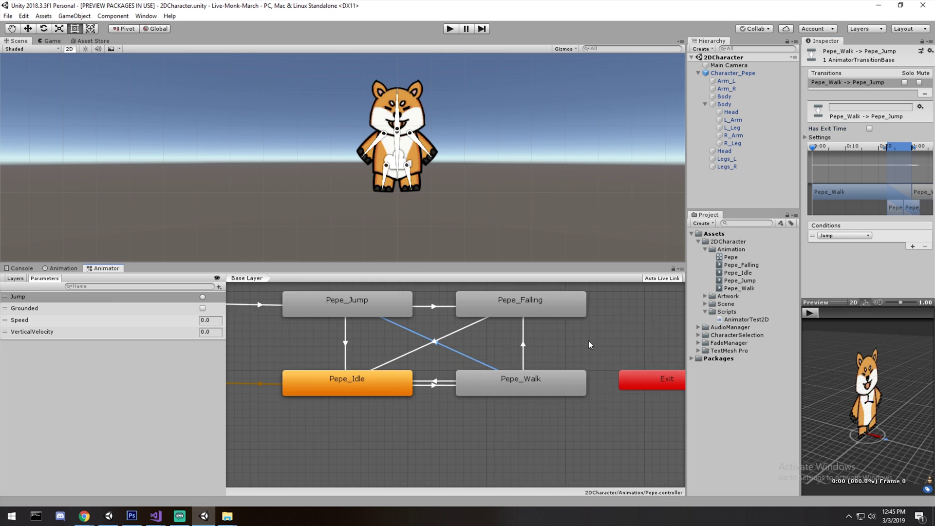
middle_drag(404, 334, 469, 365)
click(497, 338)
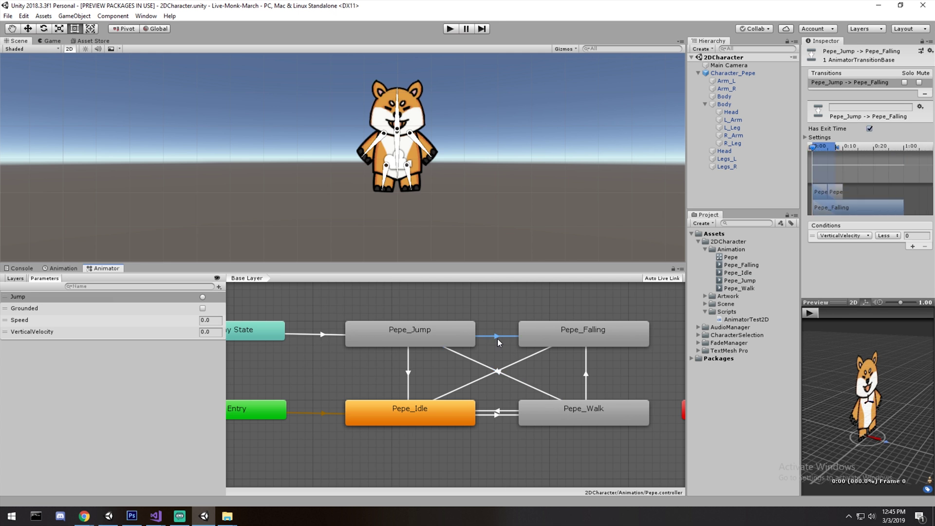
scroll(497, 337, down, 4)
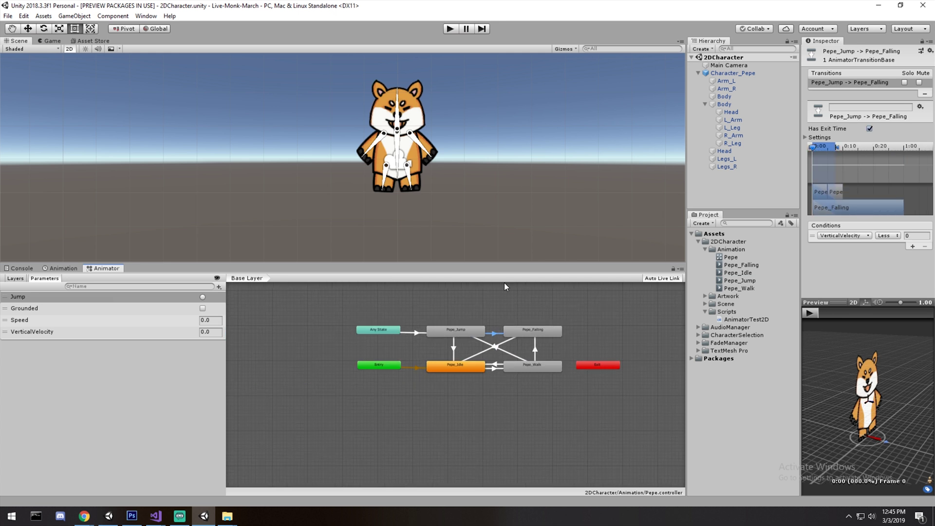
Step: Test the grounded and walking inputs in play mode, inspect the outgoing transitions of Pepe_Idle, and stop playback
click(451, 29)
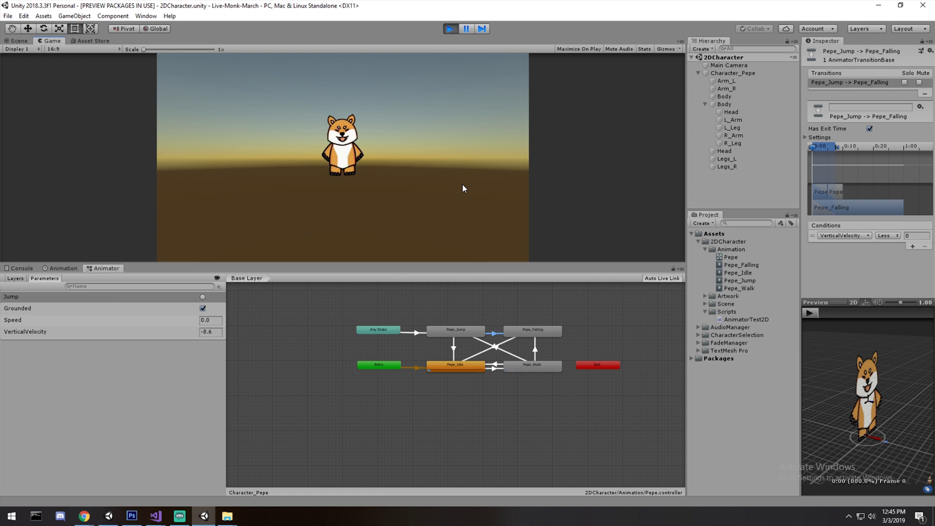
key(Right)
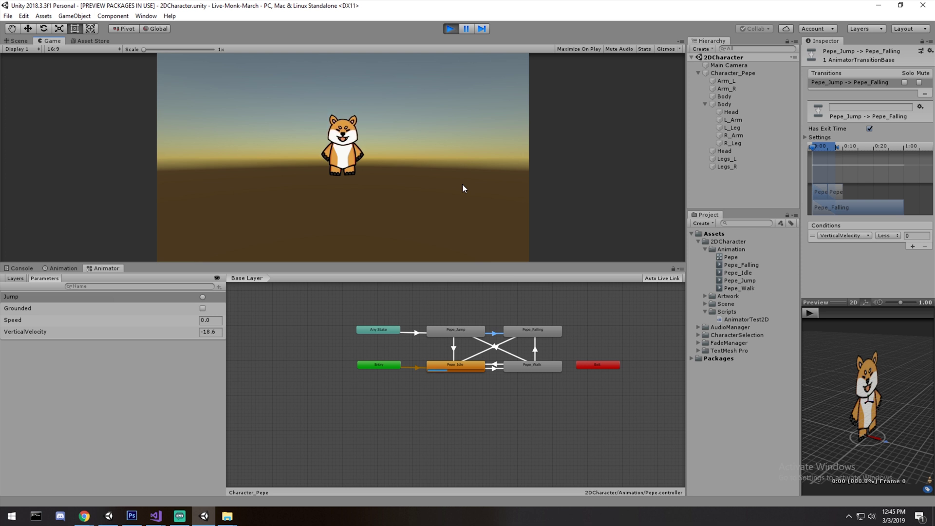
click(440, 320)
scroll(440, 320, up, 5)
scroll(430, 367, down, 1)
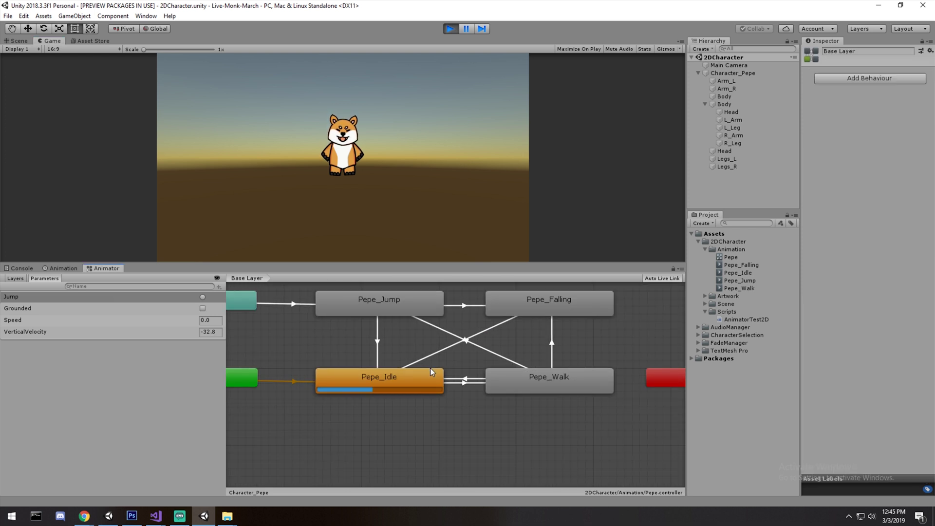
click(411, 389)
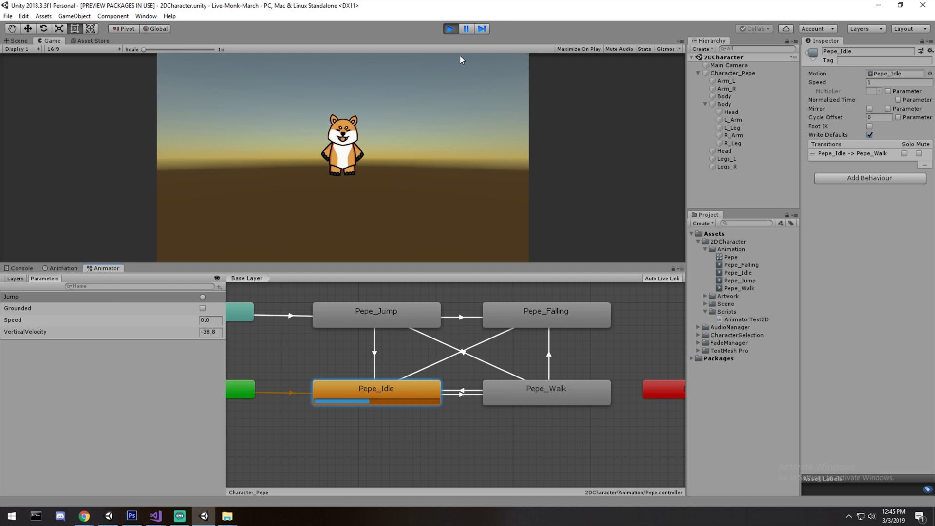
click(451, 28)
Step: Create a transition from Pepe_Idle to Pepe_Falling
right_click(415, 392)
click(444, 399)
click(524, 326)
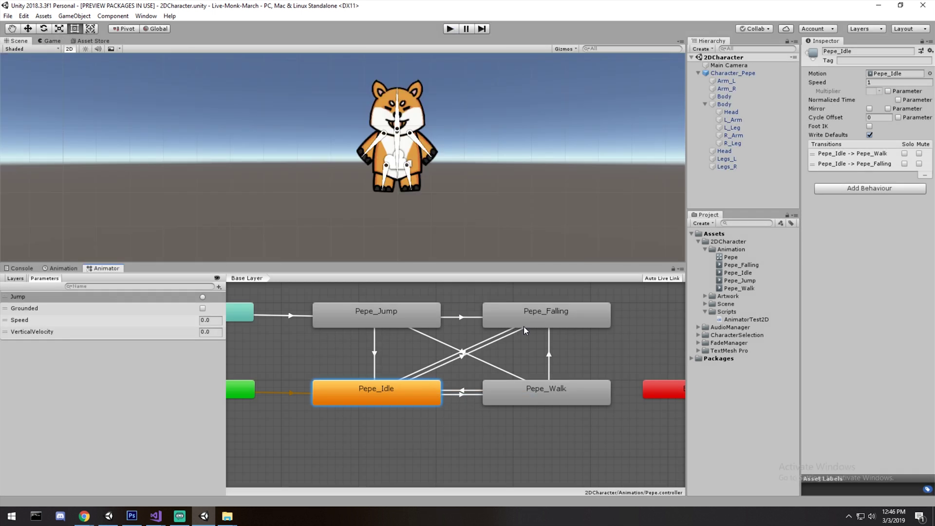
Step: Add Grounded false as the condition of the Pepe_Idle to Pepe_Falling transition and disable its Has Exit Time
click(455, 360)
click(913, 247)
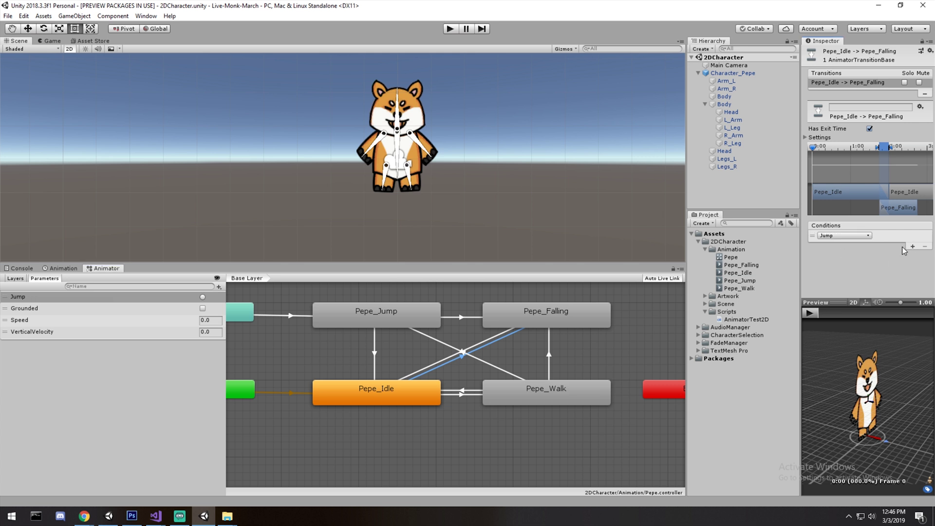
click(867, 237)
click(847, 254)
click(908, 236)
click(901, 257)
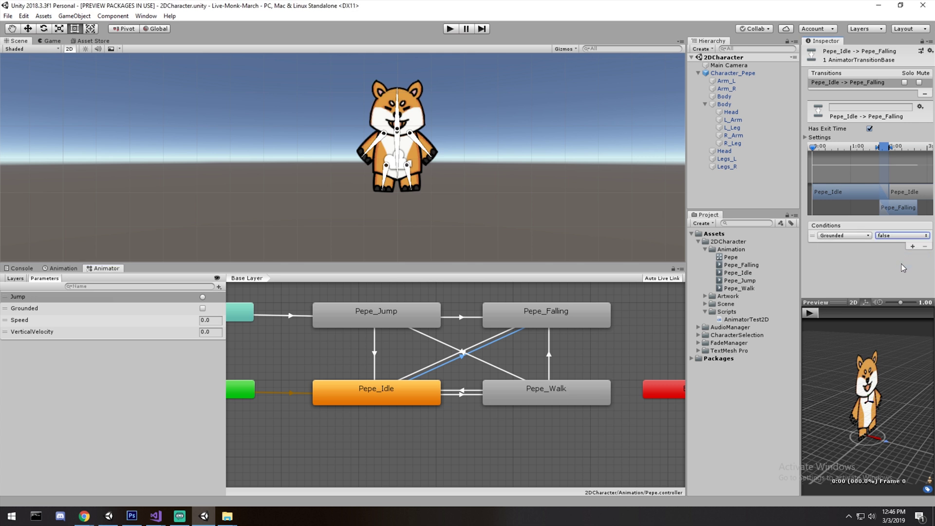
click(869, 129)
Step: Play the scene and trigger the jump repeatedly to watch the Pepe_Jump, Pepe_Falling and Pepe_Idle states change
click(450, 29)
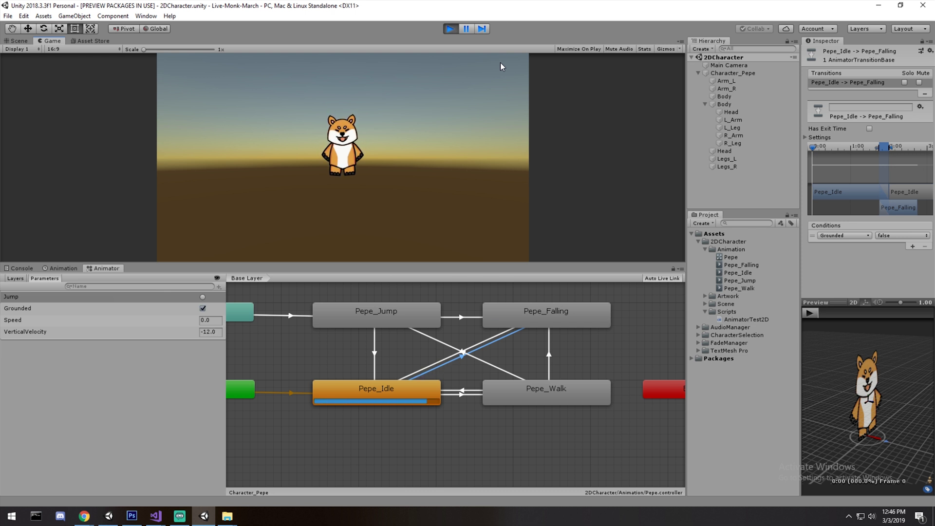
key(space)
key(space)
key(space)
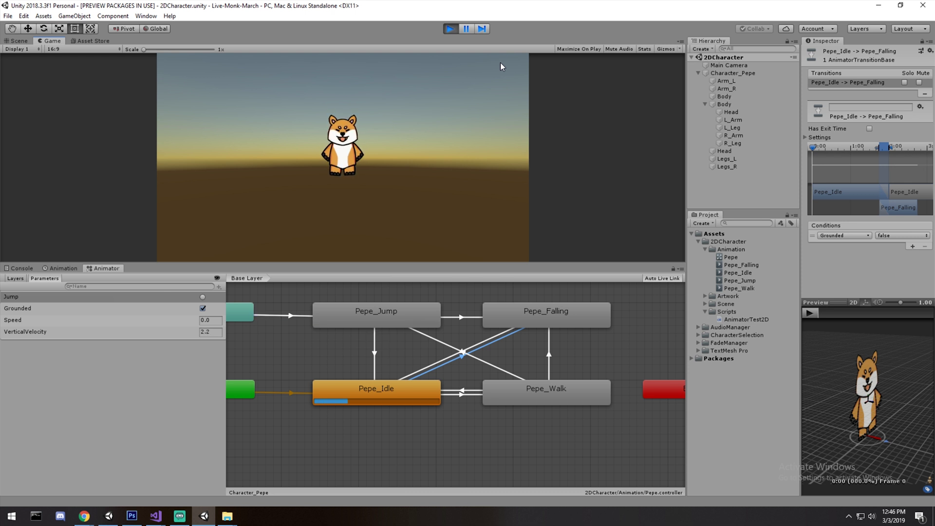
key(space)
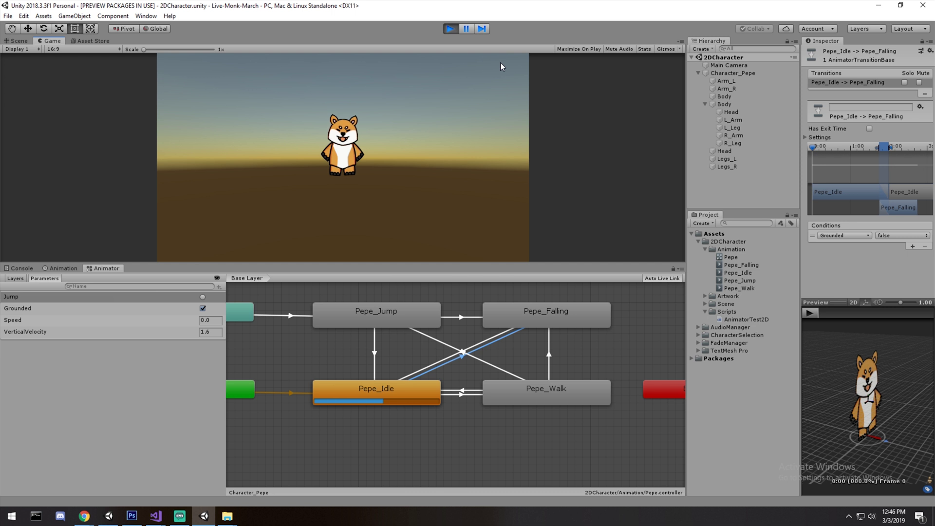
key(space)
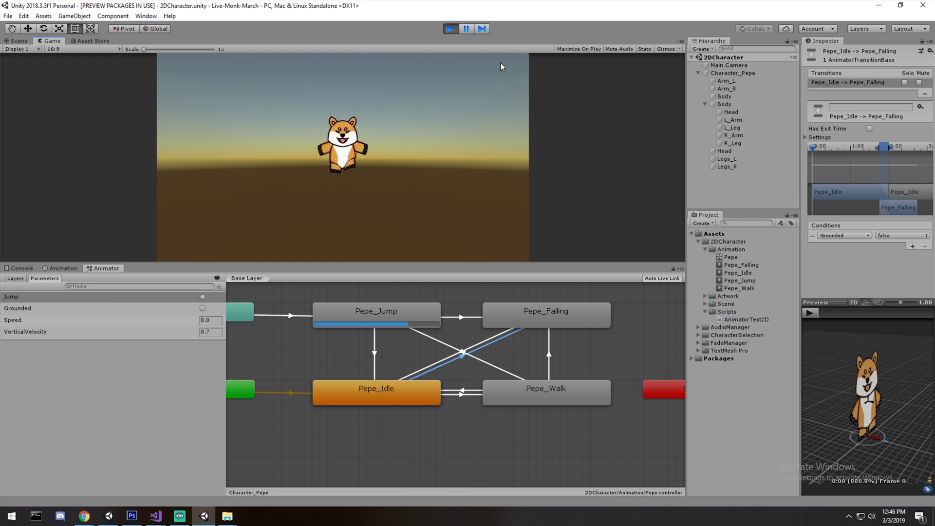
key(space)
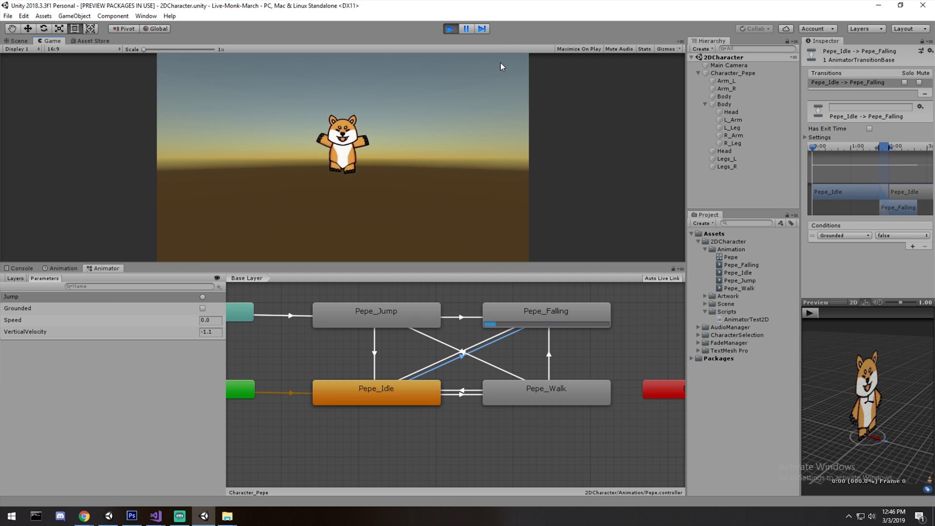
click(428, 197)
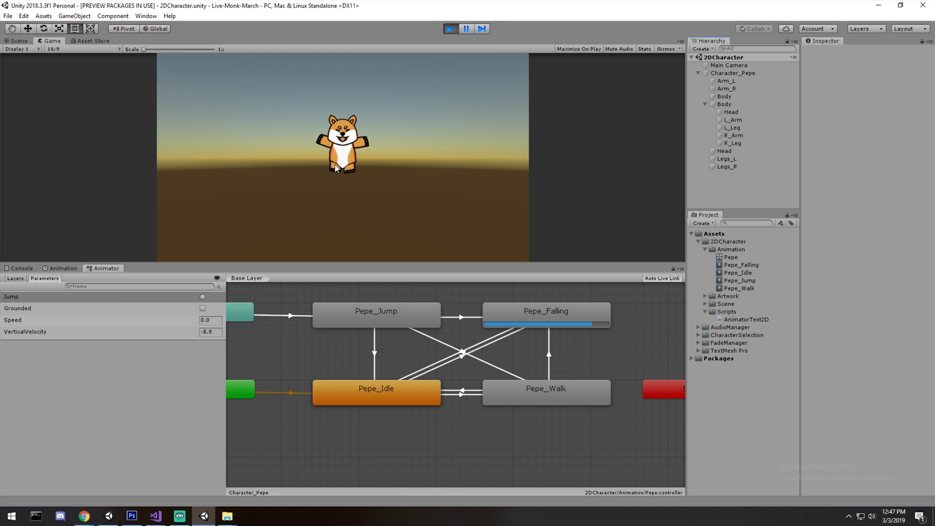
Step: Turn off Loop Time on the Pepe_Jump clip and trigger a jump in the running game to test it
click(748, 280)
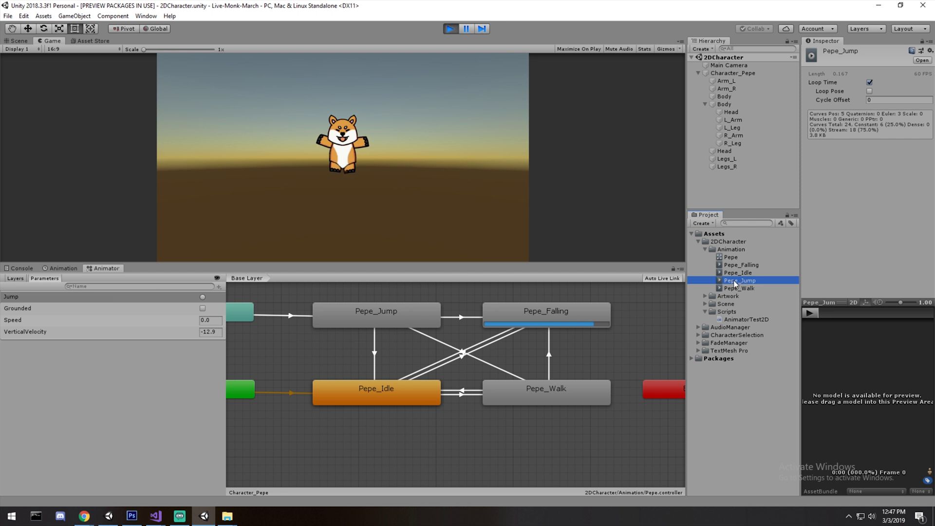
click(869, 82)
click(511, 186)
key(space)
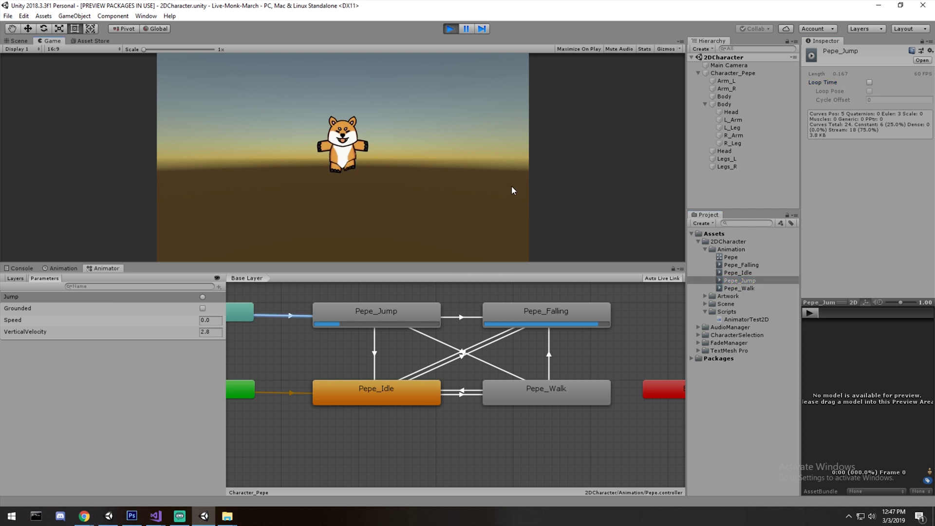